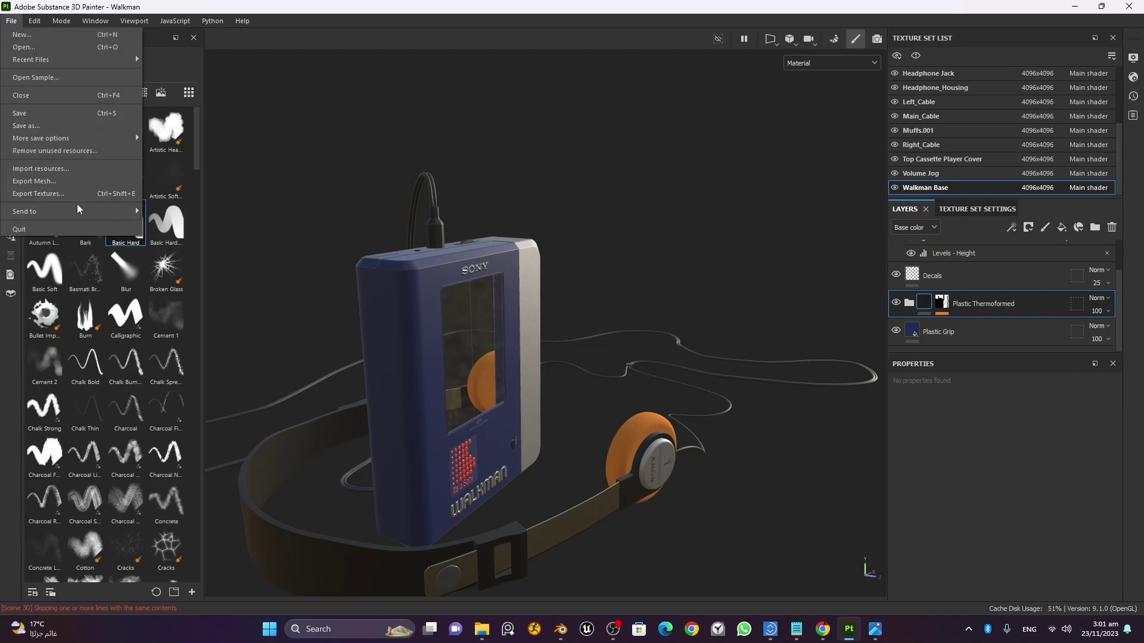
# Send the Walkman project to Substance 3D Stager, import it without unused materials or UV generation, and frame the model.
pyautogui.moveTo(80, 214)
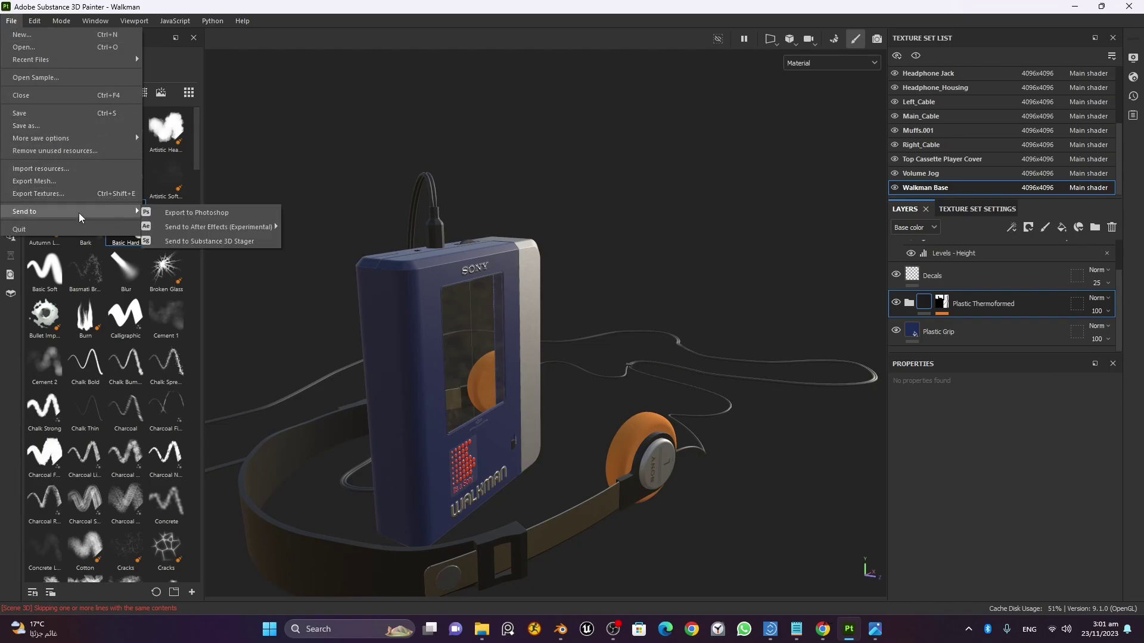
pyautogui.click(223, 242)
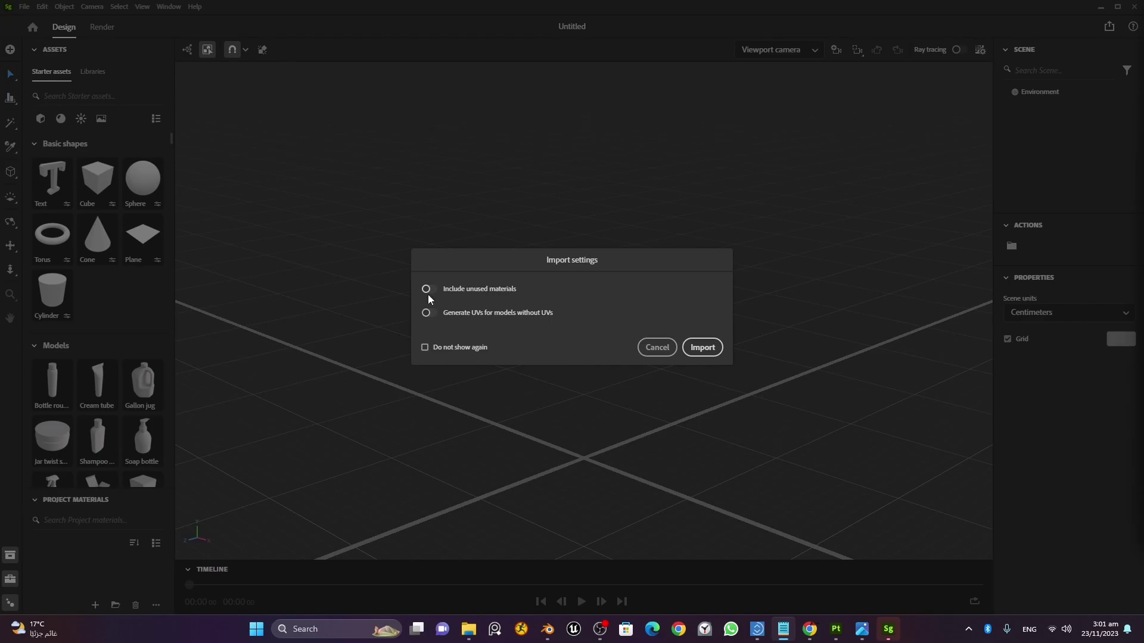
pyautogui.click(704, 348)
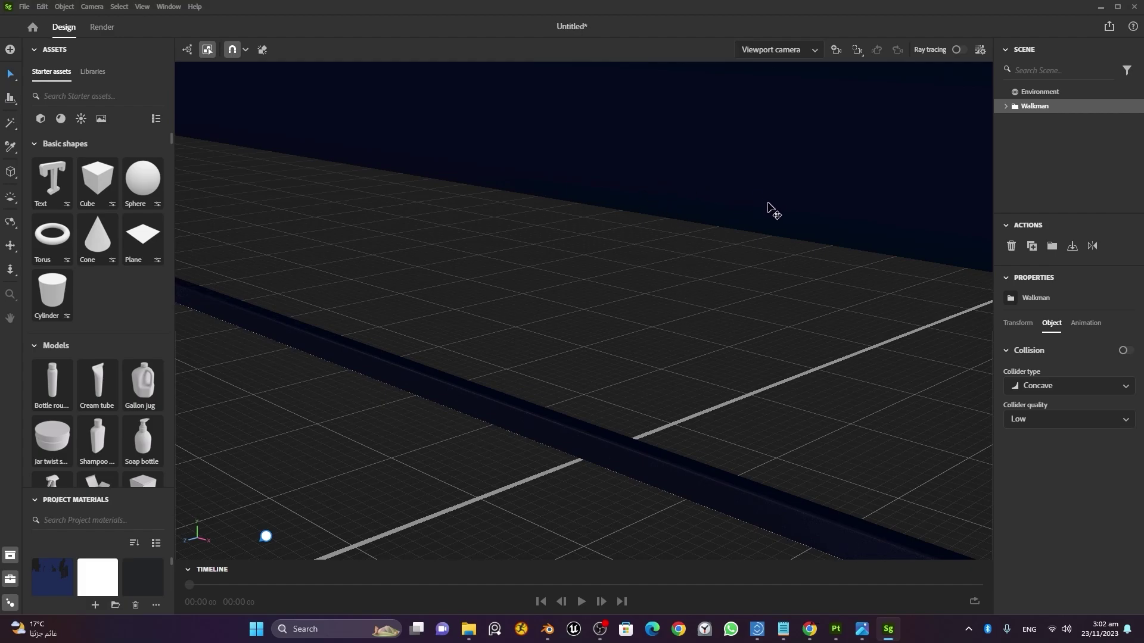
pyautogui.press('f')
pyautogui.click(695, 229)
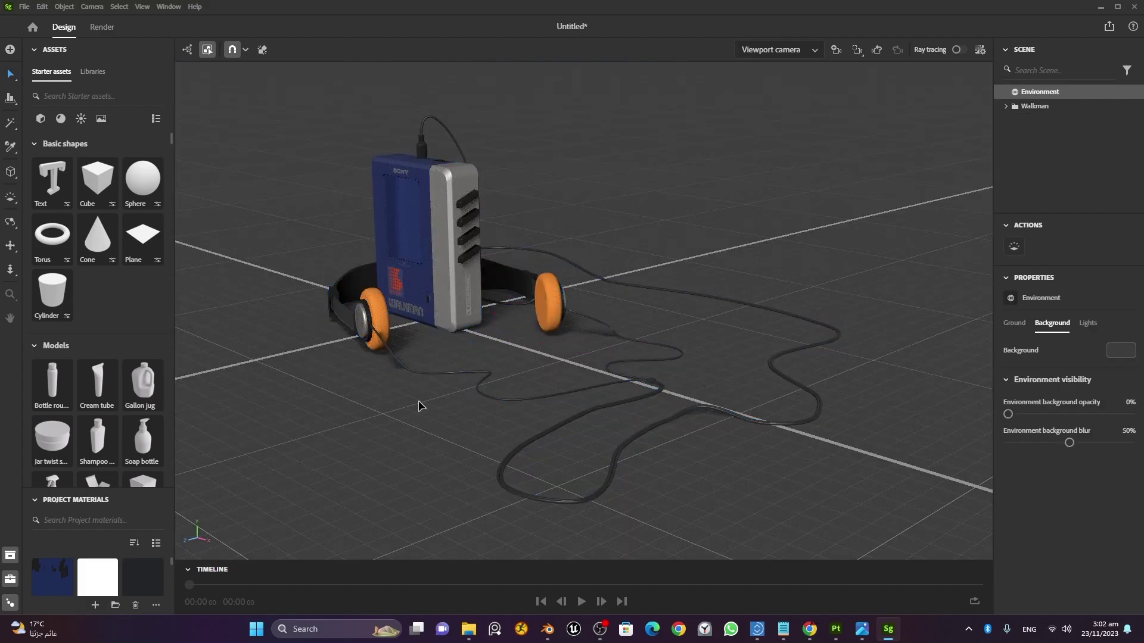
pyautogui.keyDown('alt'); pyautogui.moveTo(418, 400); pyautogui.dragTo(569, 409); pyautogui.keyUp('alt')
pyautogui.scroll(-4, 569, 408)
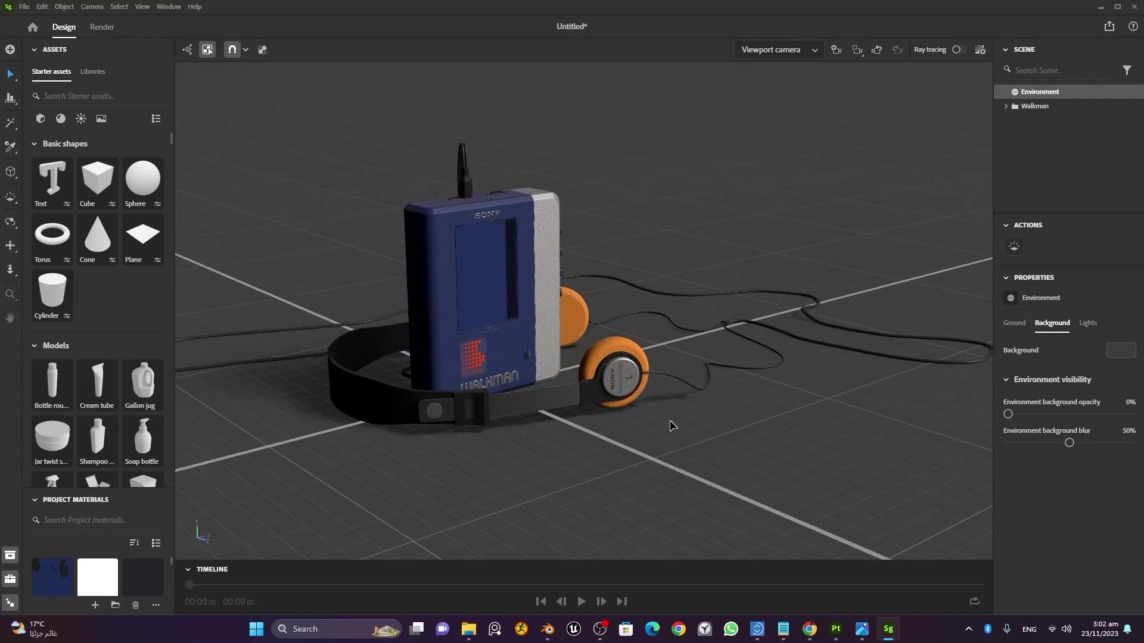
pyautogui.scroll(-3, 672, 423)
pyautogui.scroll(3, 633, 424)
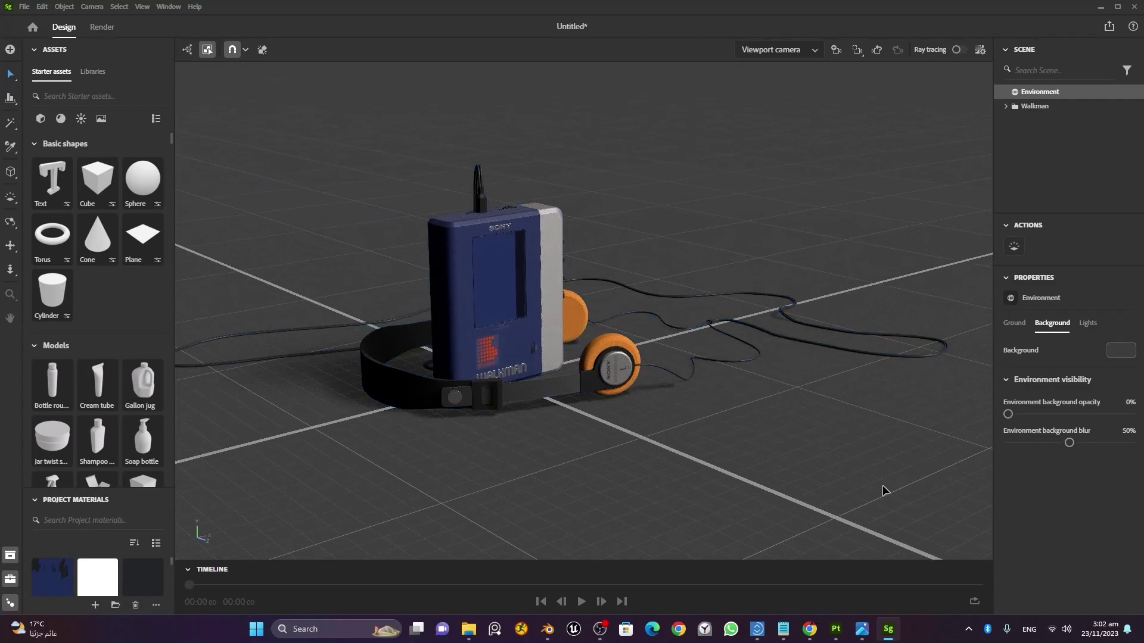
# Switch to Blender and export only the Audio Cassette object as glTF 2.0 binary, overwriting Cassette.glb in the Blender Walkman folder.
pyautogui.click(555, 637)
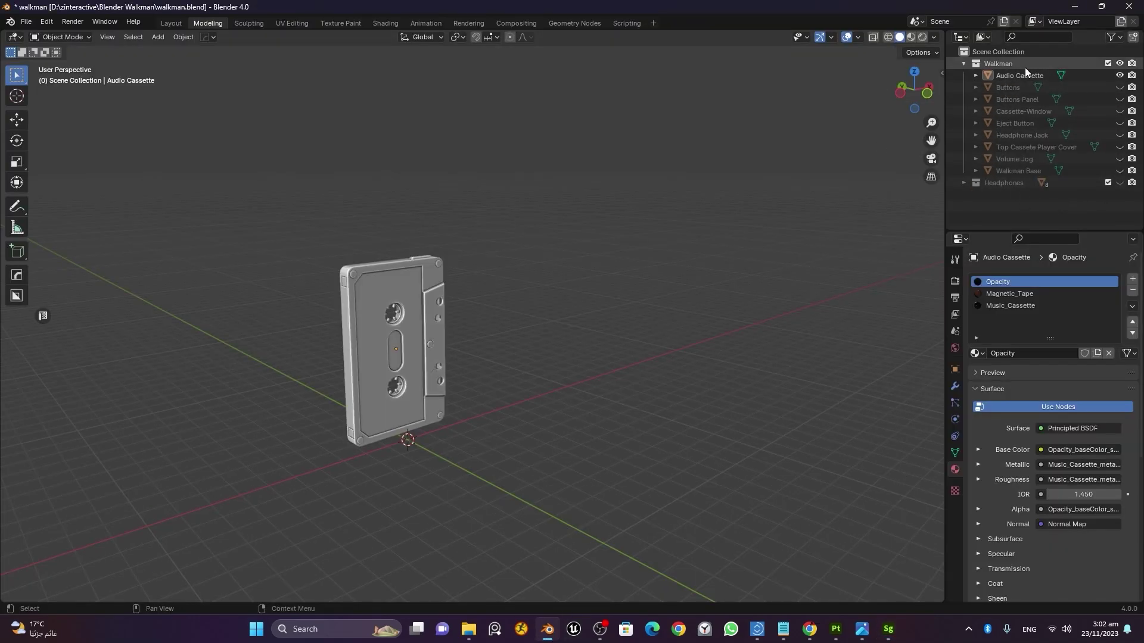
pyautogui.scroll(3, 373, 321)
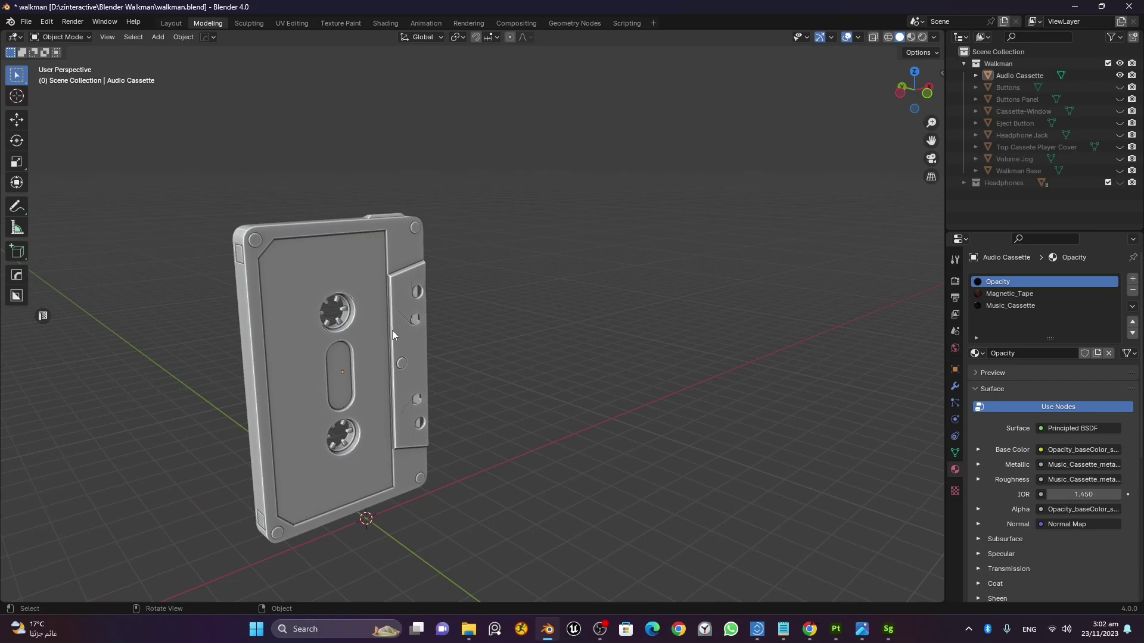
pyautogui.click(375, 262)
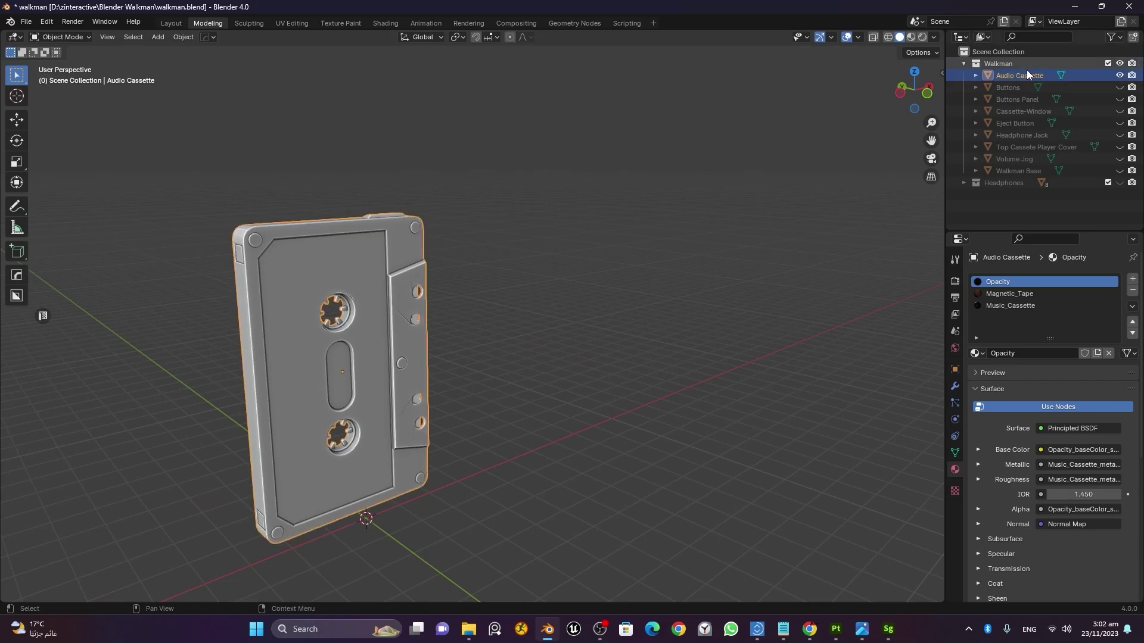
pyautogui.click(28, 23)
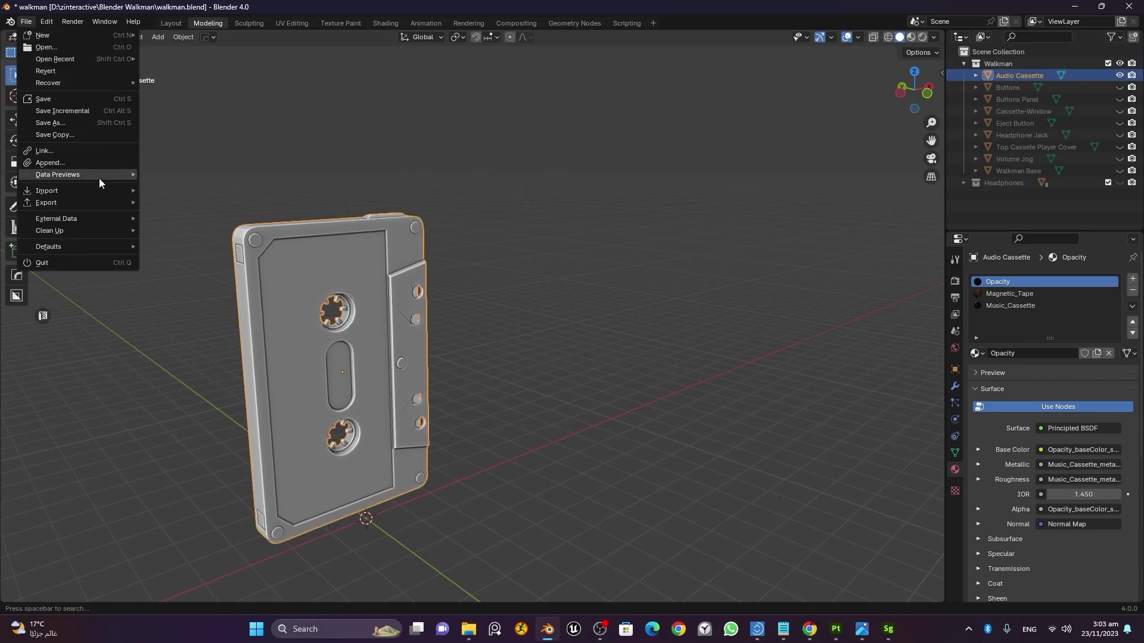
pyautogui.moveTo(99, 207)
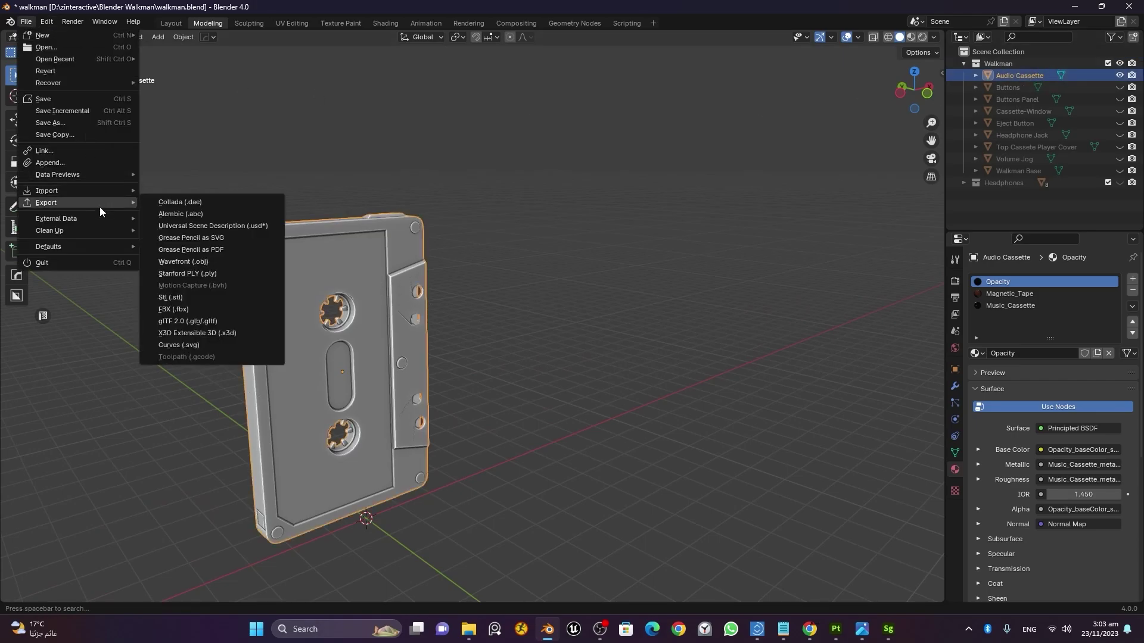
pyautogui.click(248, 324)
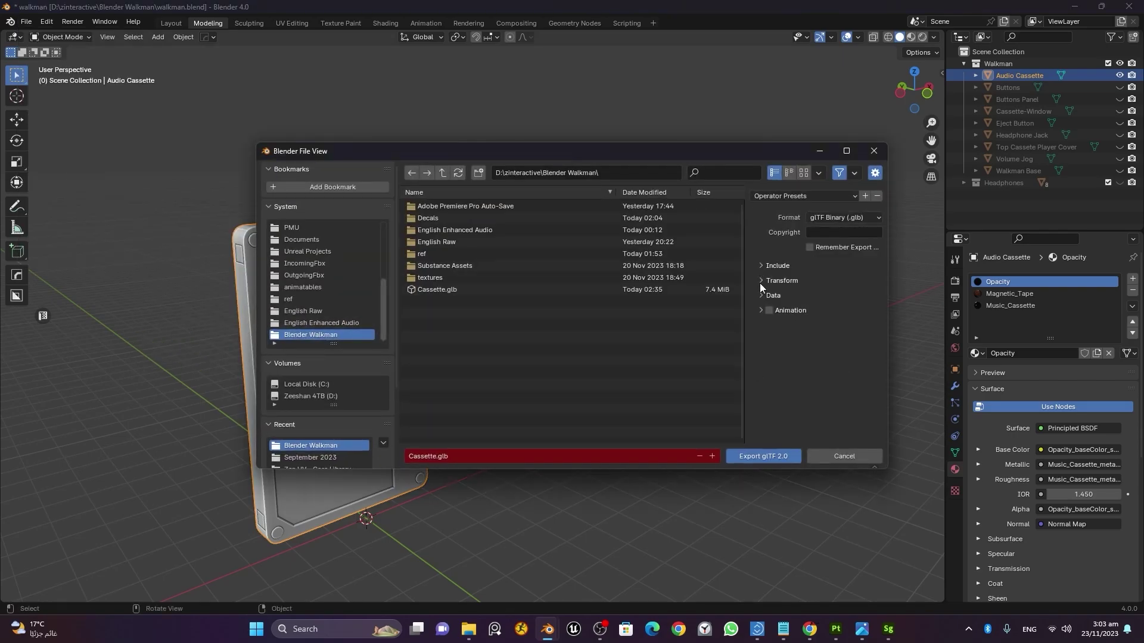
pyautogui.click(764, 268)
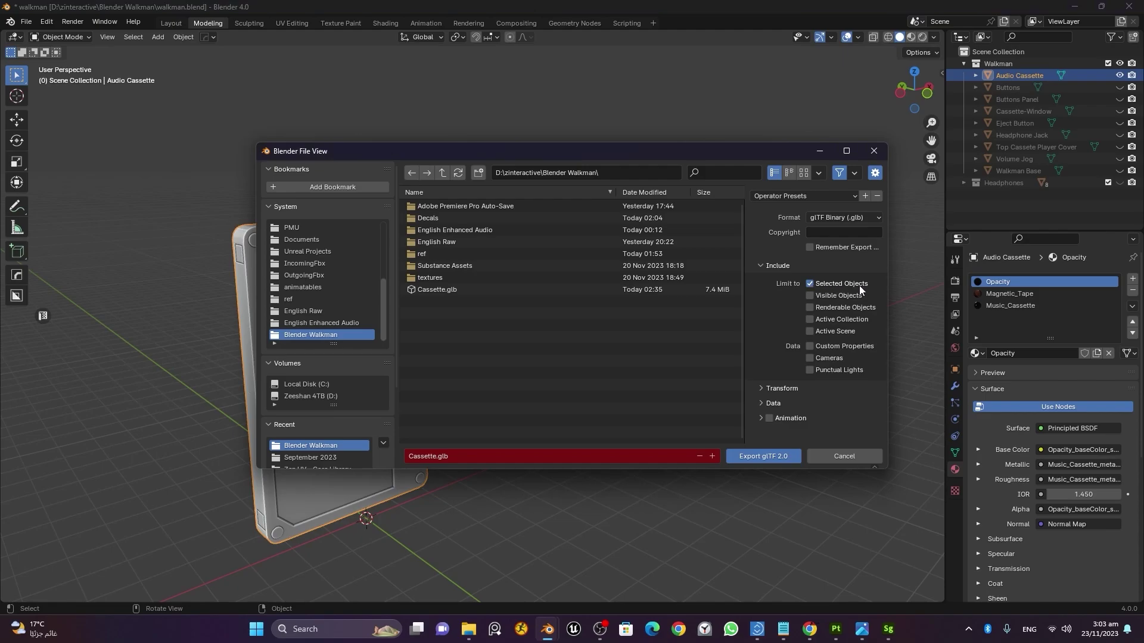
pyautogui.click(494, 290)
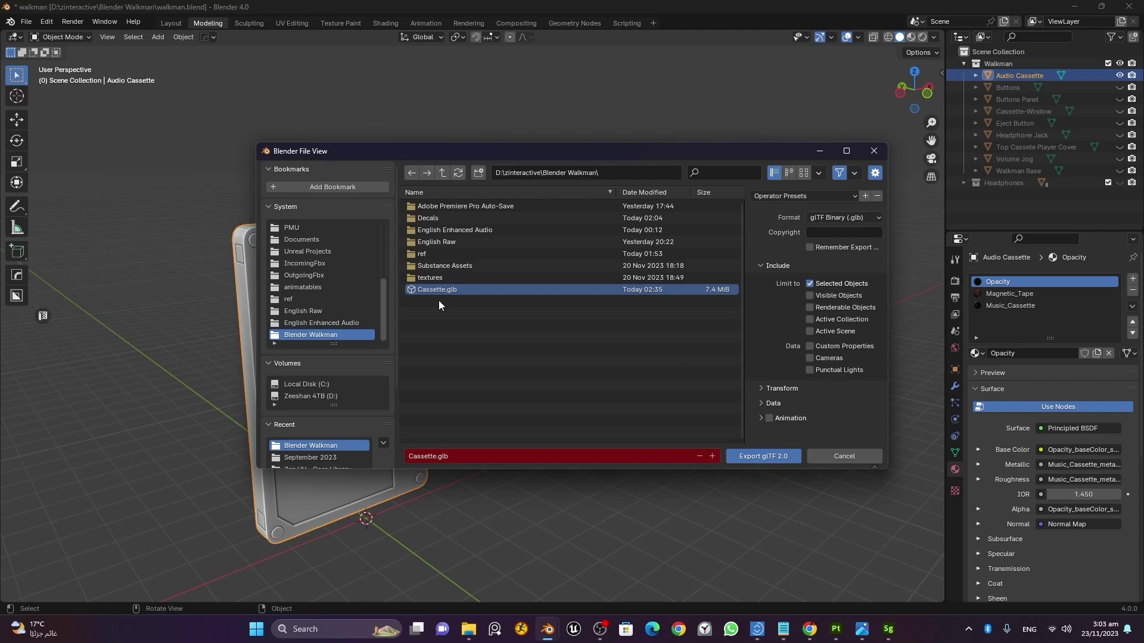
pyautogui.click(764, 457)
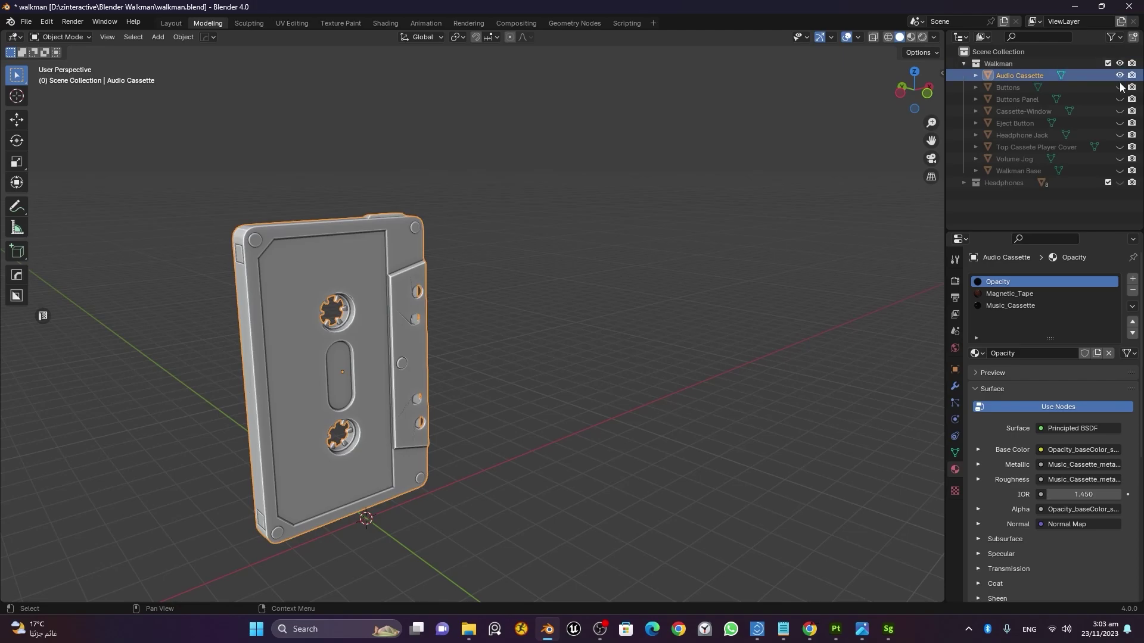
# Unhide all hidden objects in the Walkman and Headphones collections, and close Blender.
pyautogui.moveTo(1120, 87); pyautogui.dragTo(1121, 186)
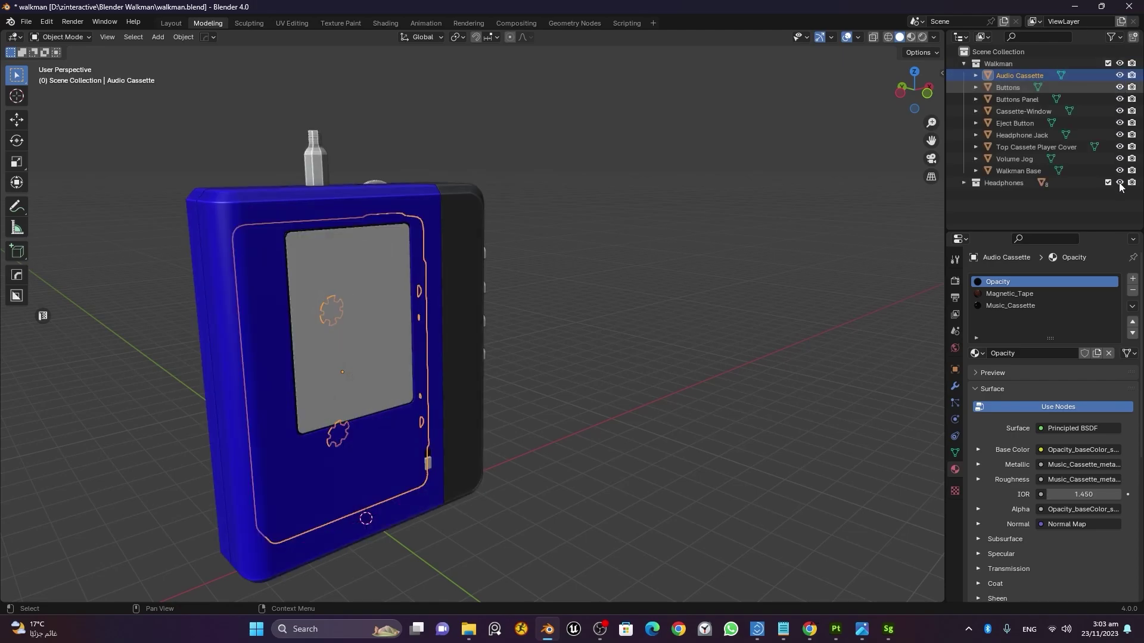
pyautogui.click(1076, 205)
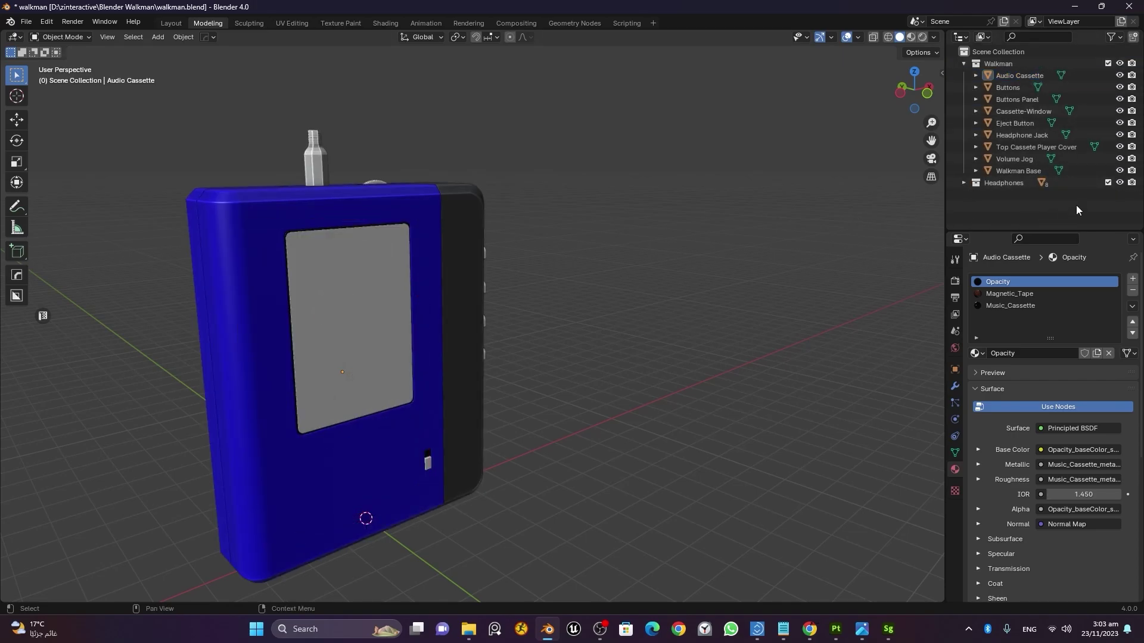
pyautogui.click(964, 183)
pyautogui.scroll(-2, 1067, 191)
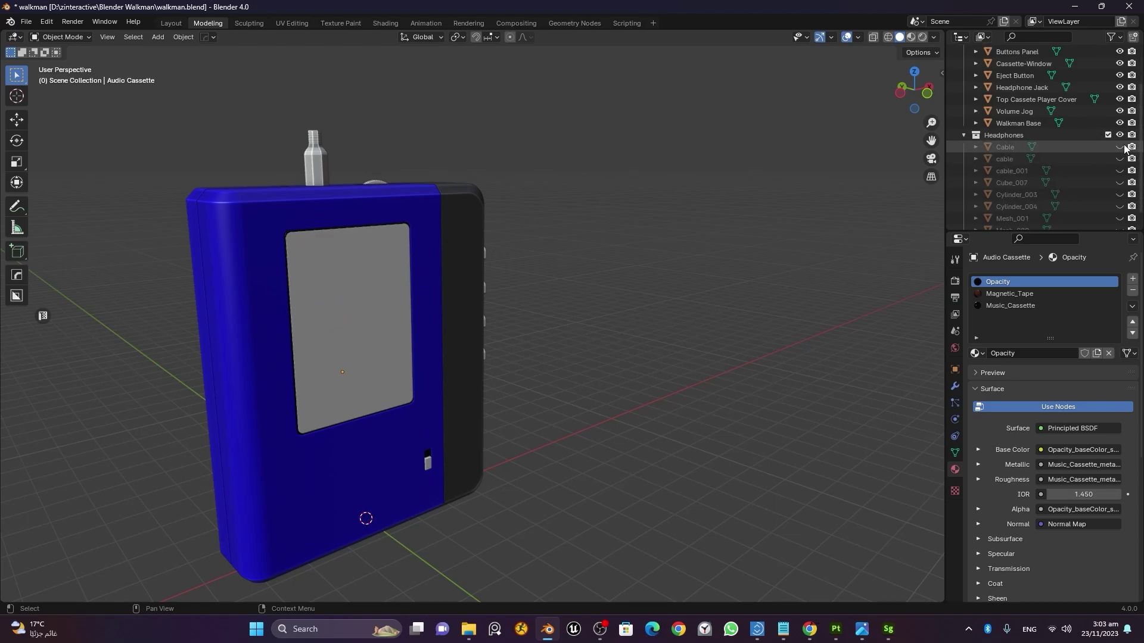
pyautogui.moveTo(1124, 149); pyautogui.dragTo(1121, 223)
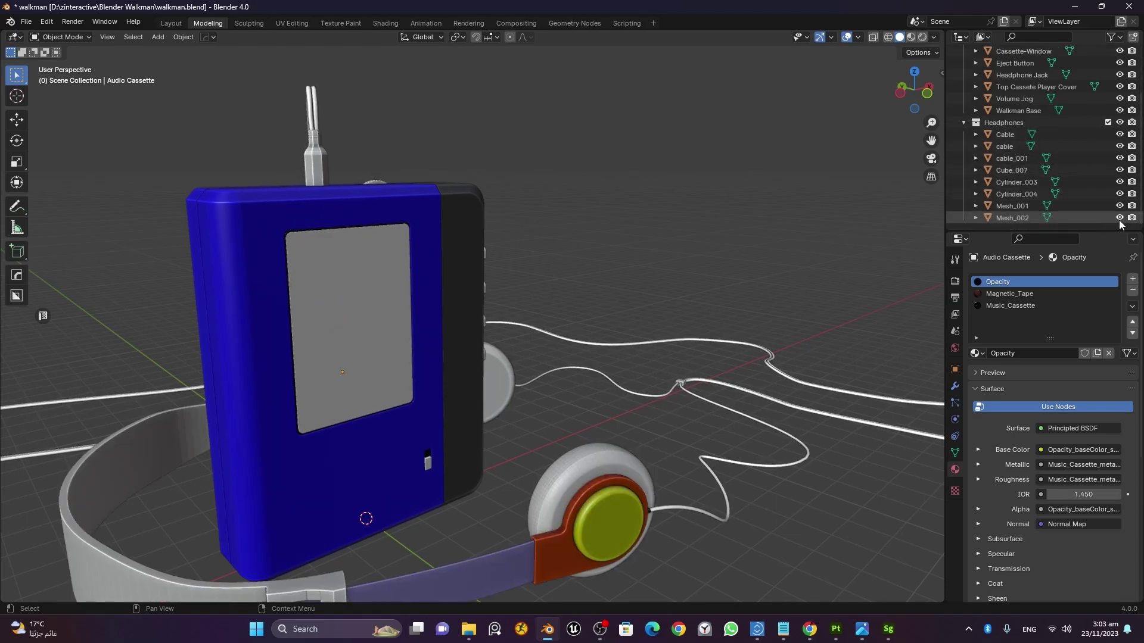
pyautogui.click(1129, 7)
pyautogui.click(522, 340)
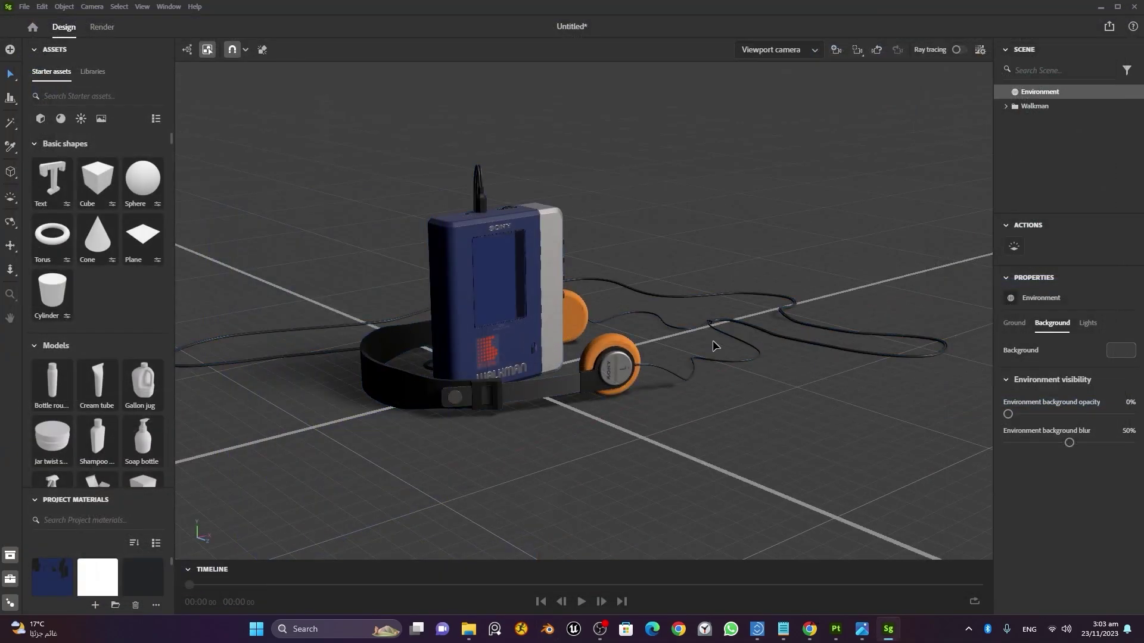
# Import the 3D model Cassette.glb into the Substance 3D Stager scene without unused materials or UV generation.
pyautogui.click(24, 8)
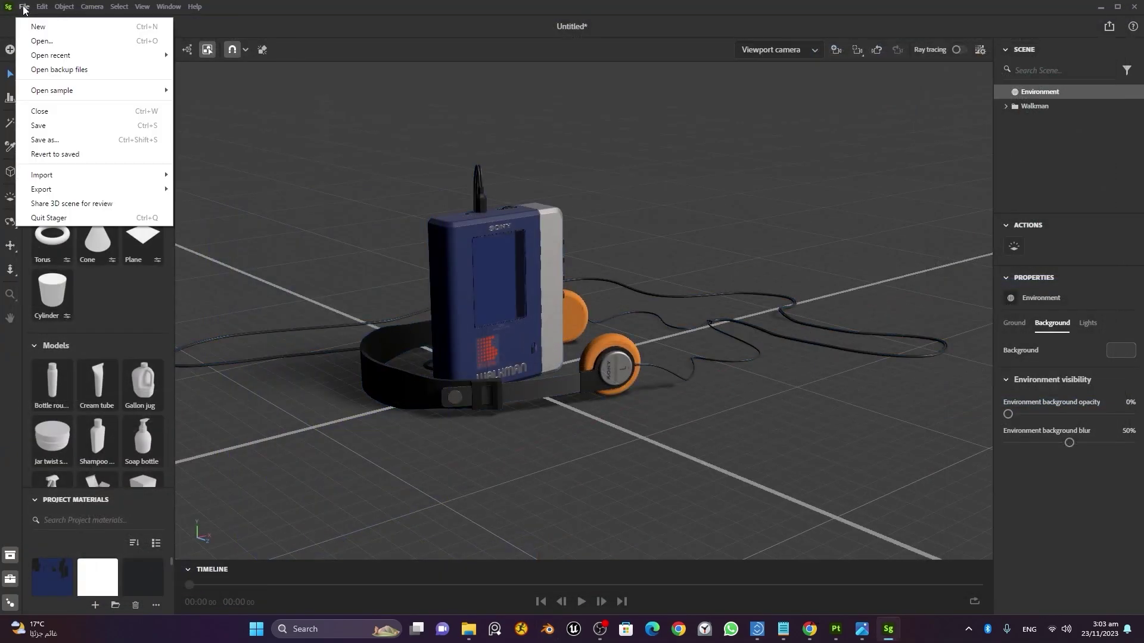
pyautogui.moveTo(95, 178)
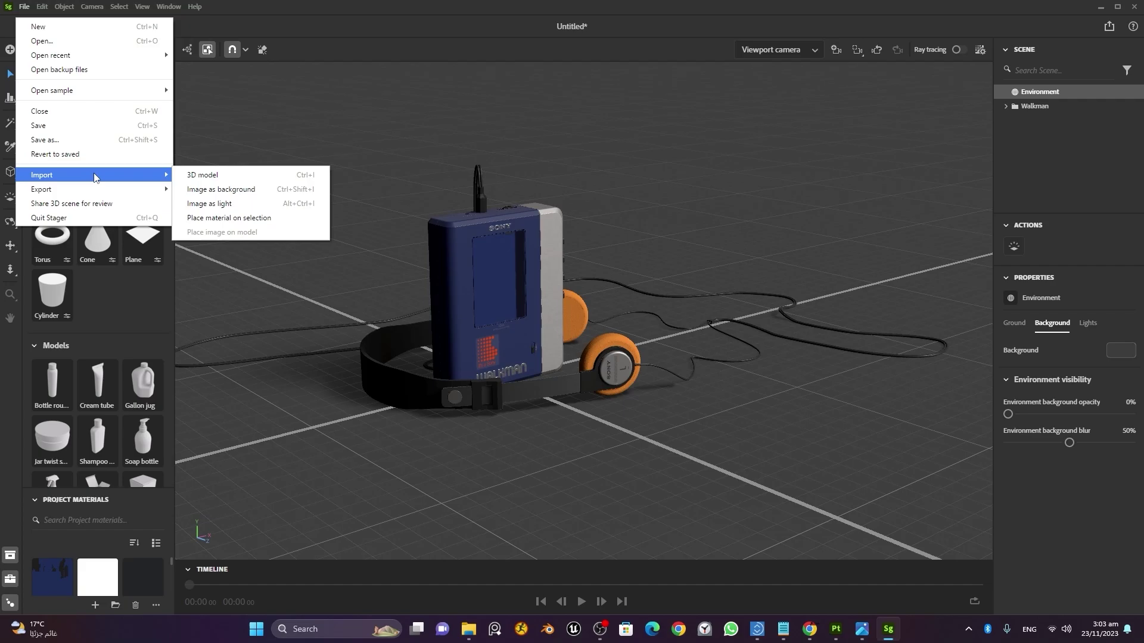
pyautogui.click(225, 175)
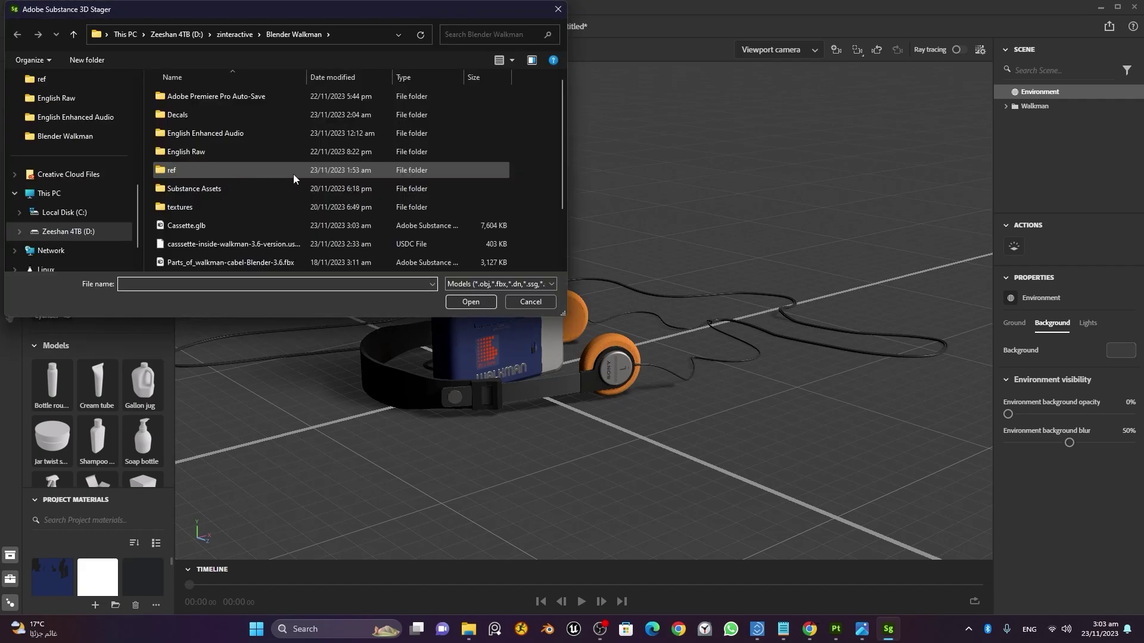
pyautogui.click(223, 226)
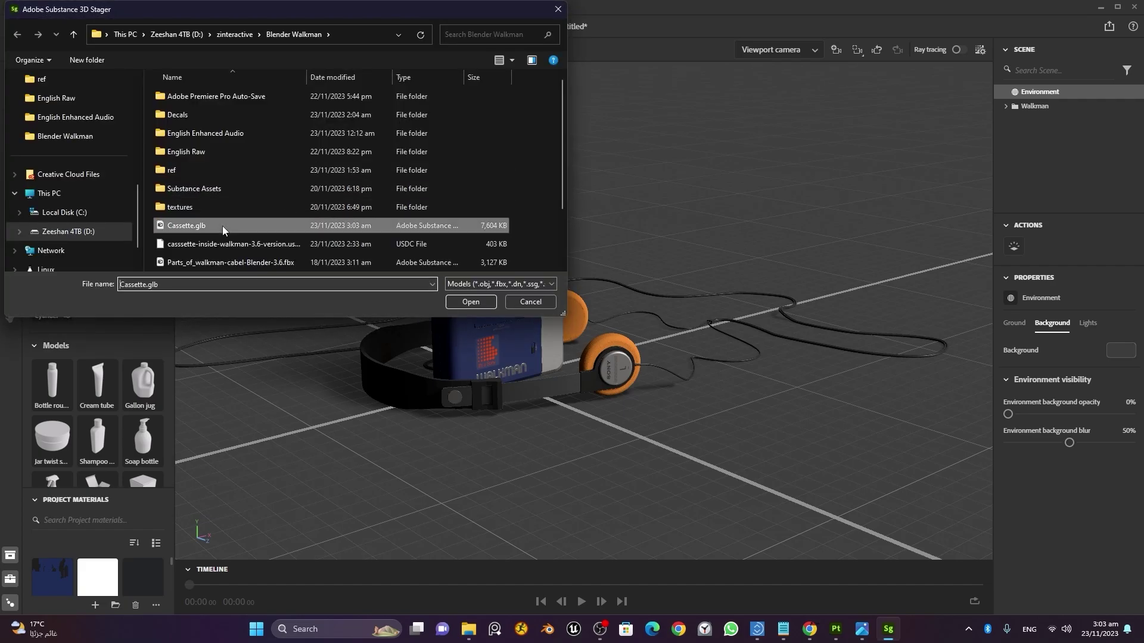
pyautogui.click(471, 302)
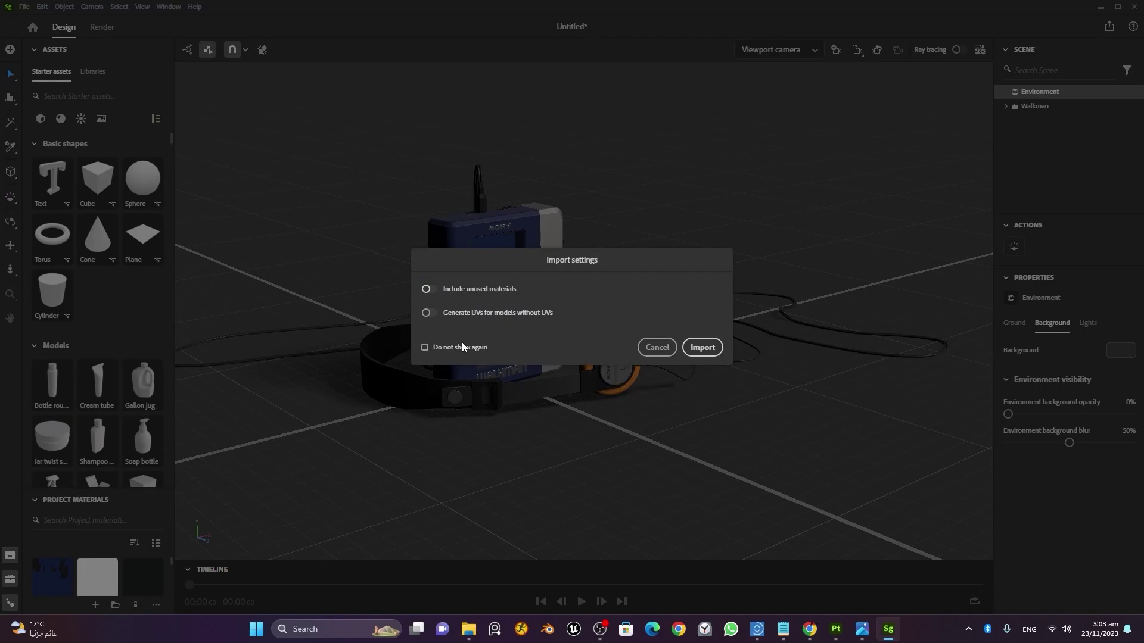
pyautogui.click(703, 348)
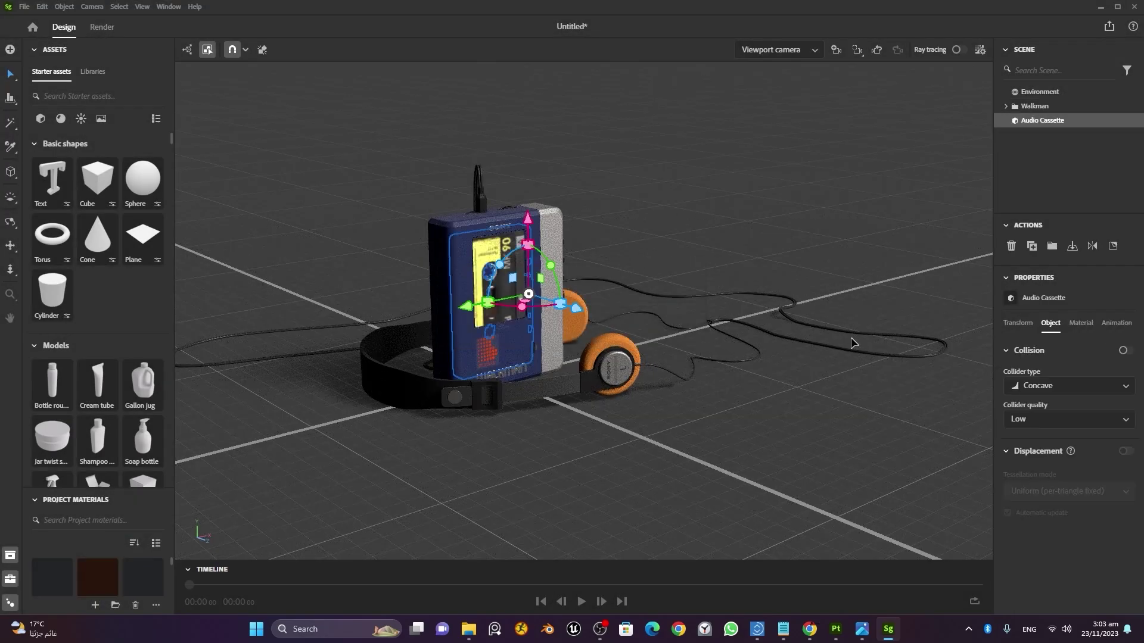
# Examine the imported cassette's placement and look behind the Walkman window from several angles.
pyautogui.scroll(10, 536, 229)
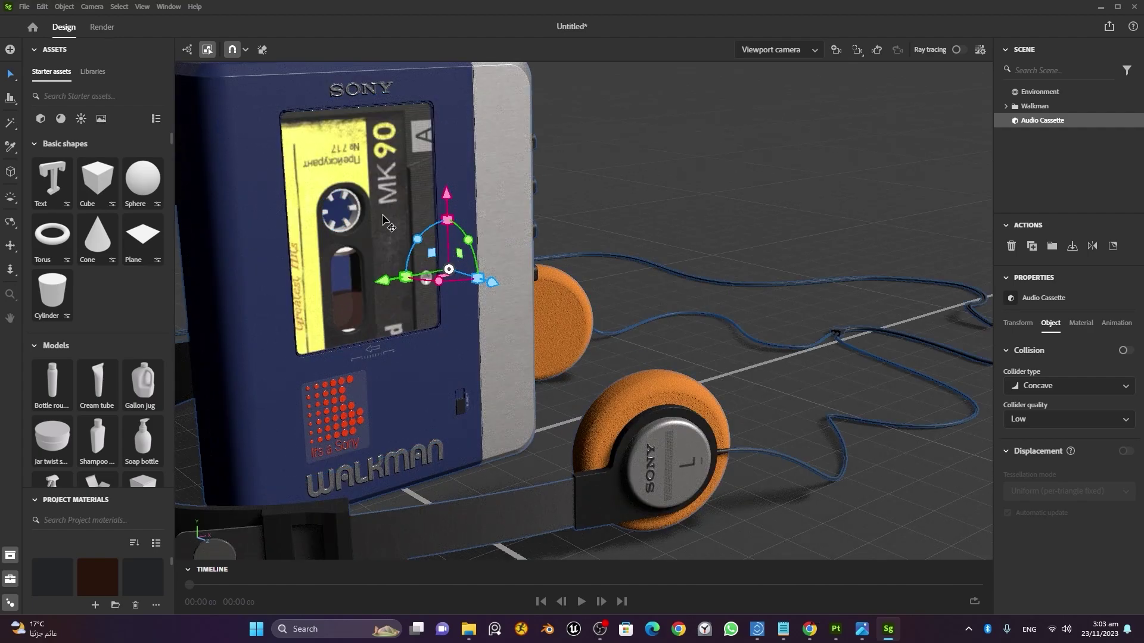
pyautogui.click(587, 206)
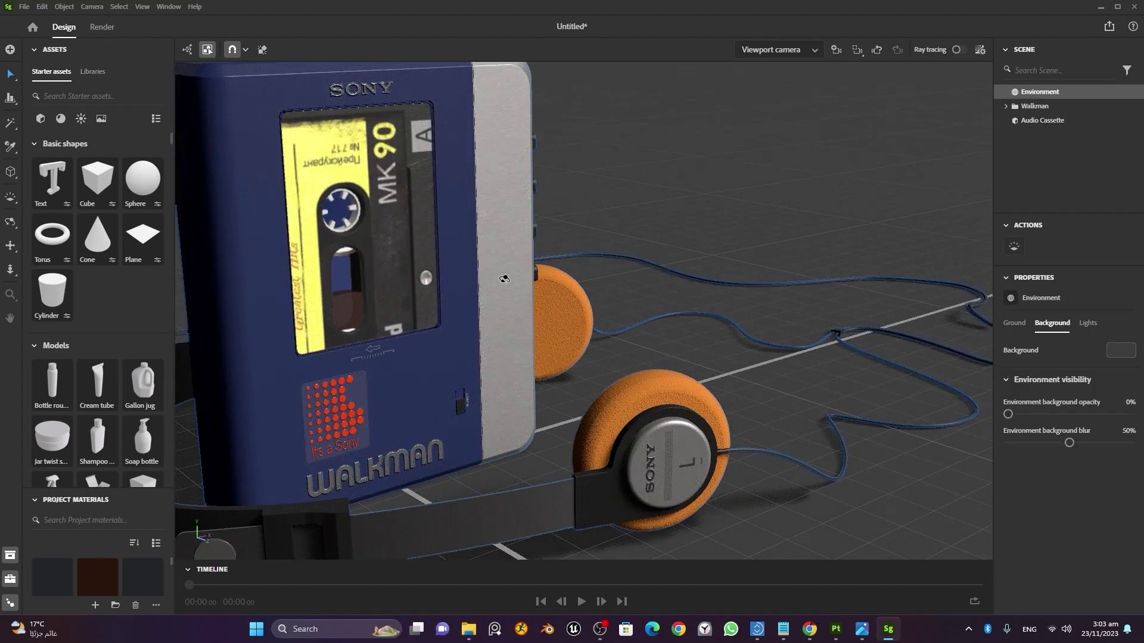
pyautogui.moveTo(500, 276); pyautogui.dragTo(477, 262)
pyautogui.moveTo(478, 262); pyautogui.dragTo(602, 274, button='right')
pyautogui.scroll(-3, 586, 249)
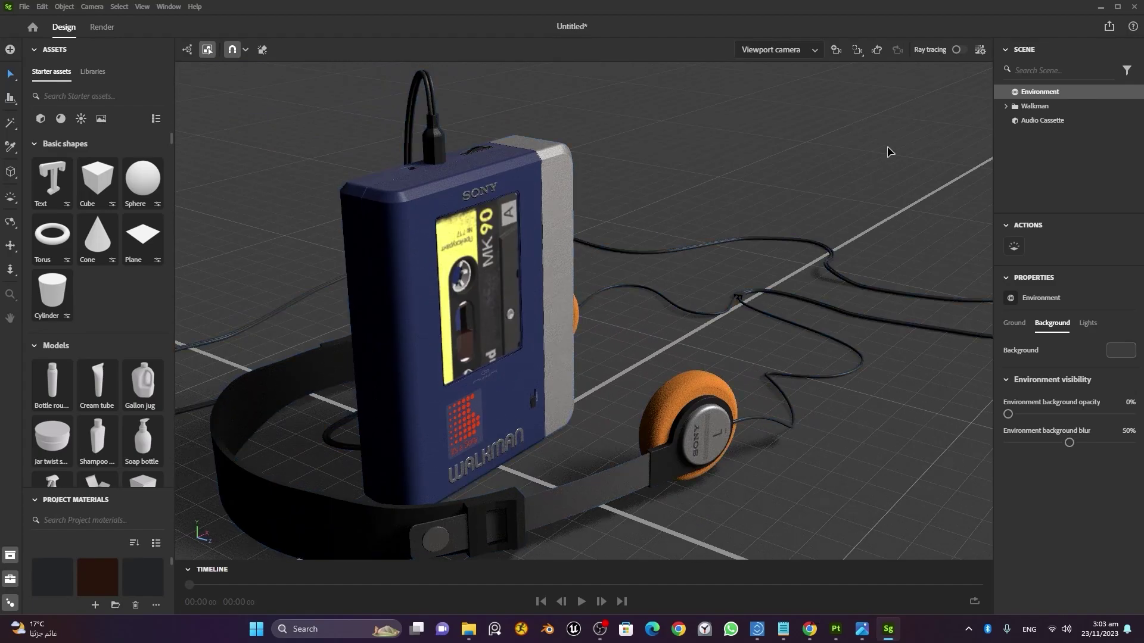
pyautogui.moveTo(546, 299); pyautogui.dragTo(509, 286, button='right')
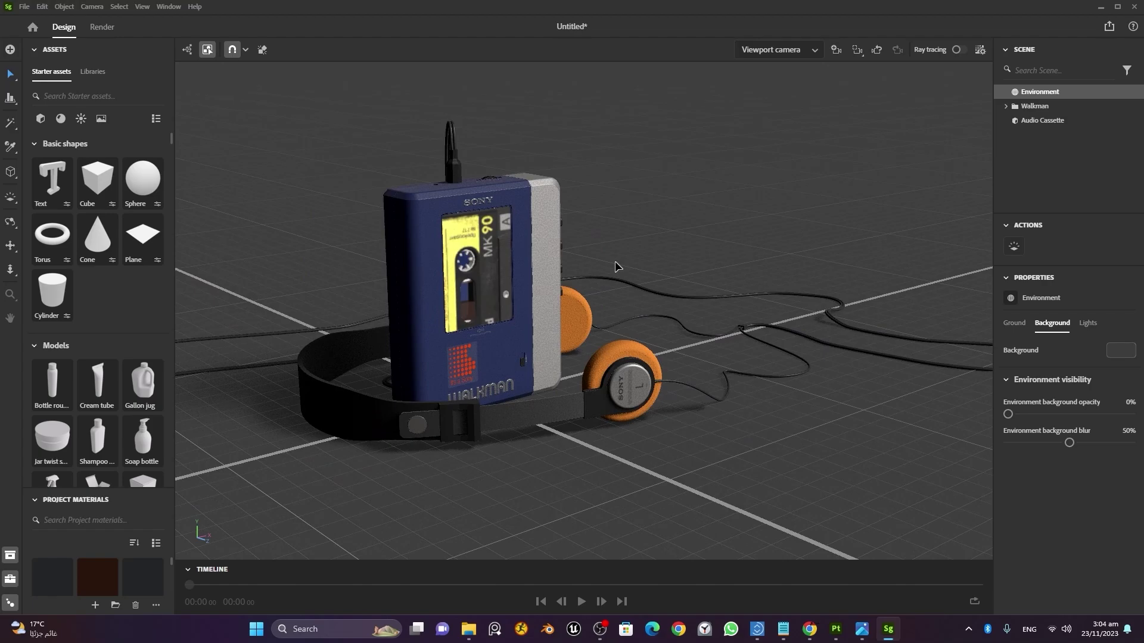
pyautogui.scroll(2, 616, 267)
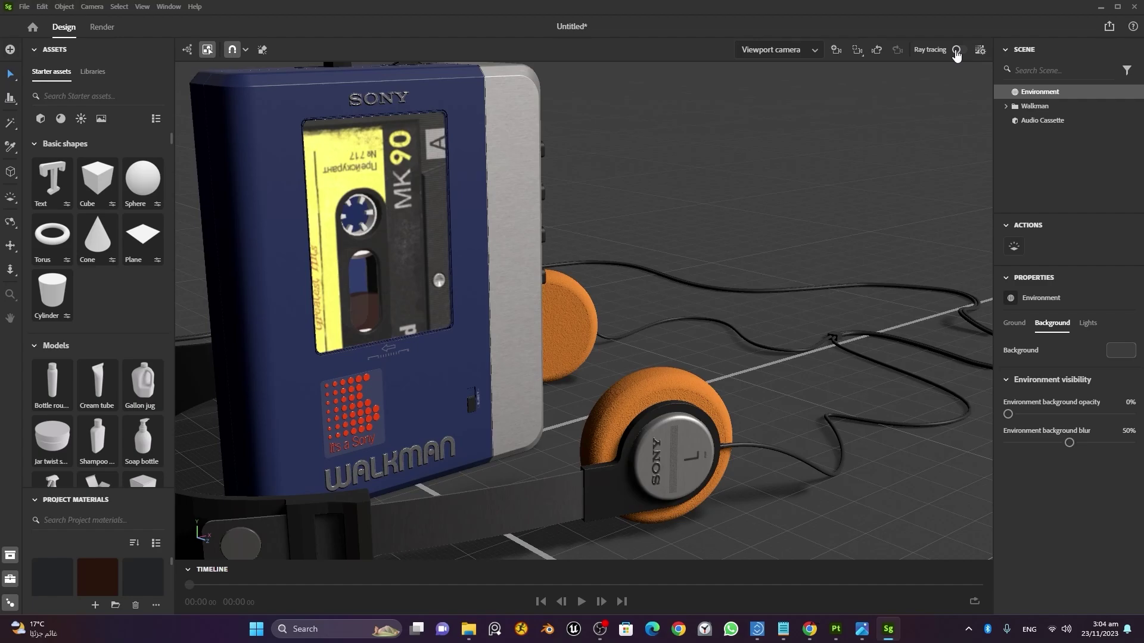
# Preview the Walkman and its cassette window with ray tracing, switch ray tracing off, and view the whole model.
pyautogui.click(957, 52)
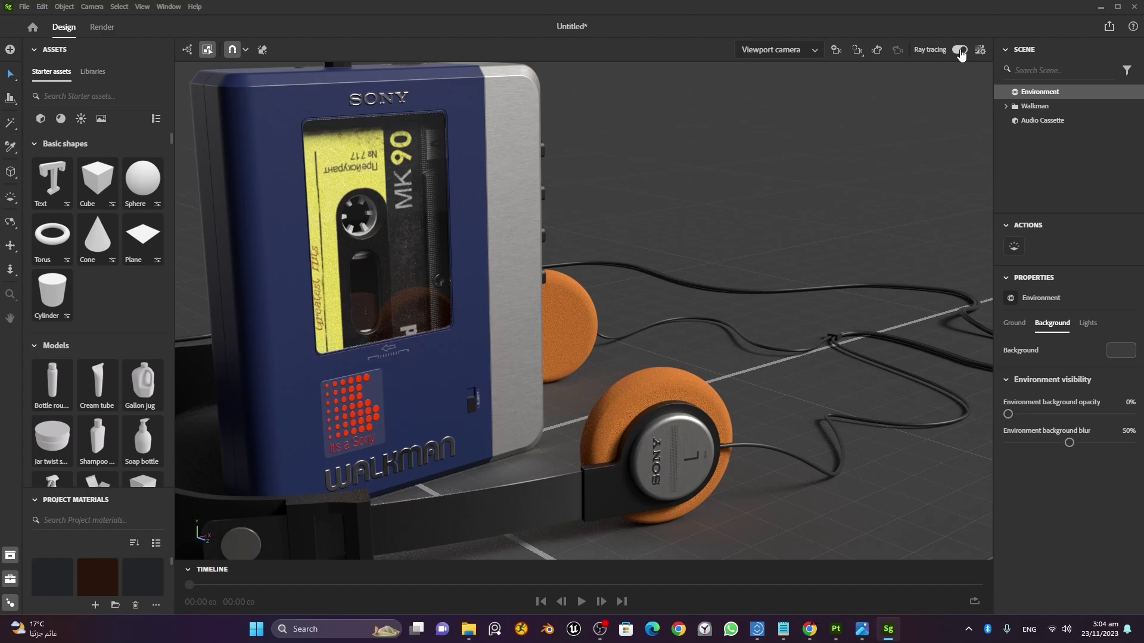
pyautogui.click(959, 51)
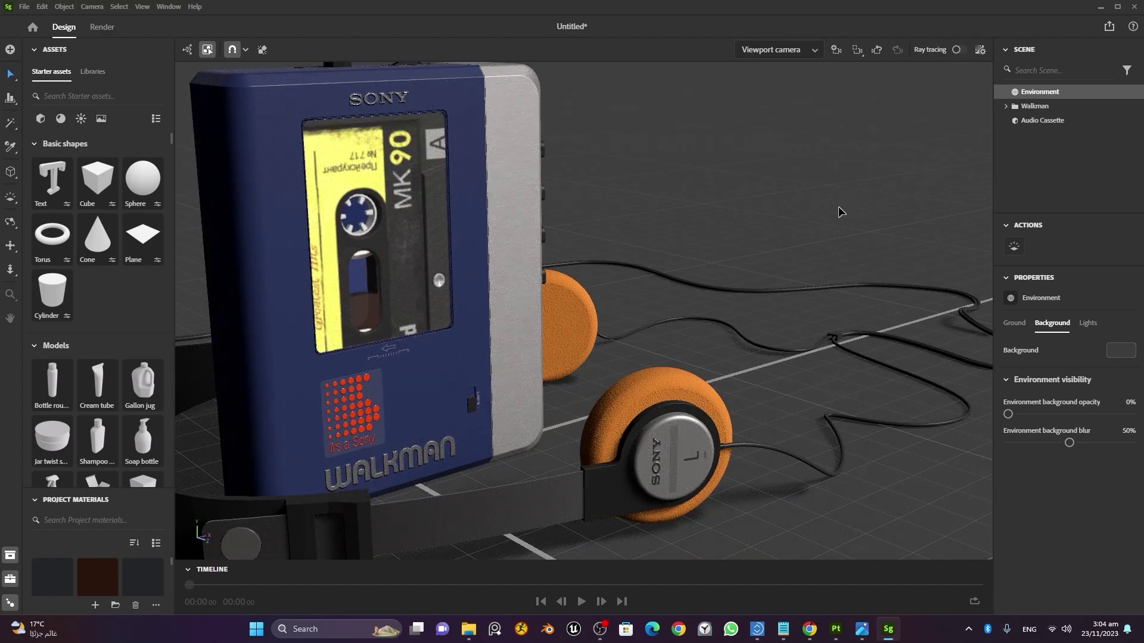
pyautogui.scroll(-8, 621, 207)
pyautogui.scroll(2, 684, 237)
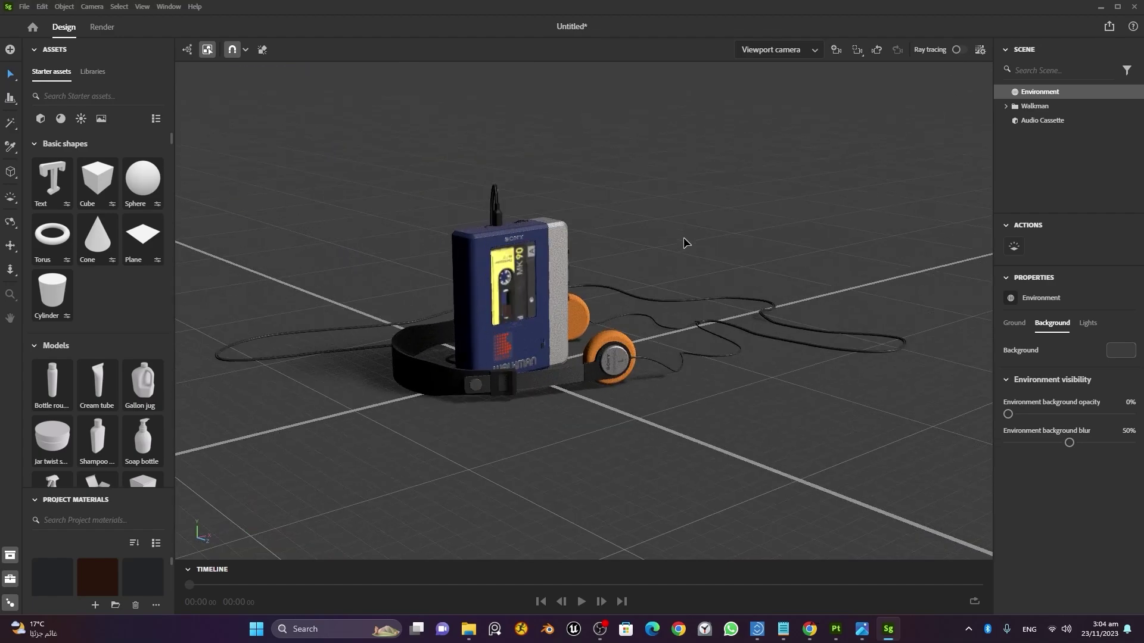
pyautogui.moveTo(684, 237)
pyautogui.mouseDown(button='right')
pyautogui.moveTo(698, 258)
pyautogui.moveTo(950, 243)
pyautogui.moveTo(779, 288)
pyautogui.moveTo(684, 296)
pyautogui.moveTo(491, 260)
pyautogui.moveTo(583, 237)
pyautogui.moveTo(667, 248)
pyautogui.mouseUp(button='right')
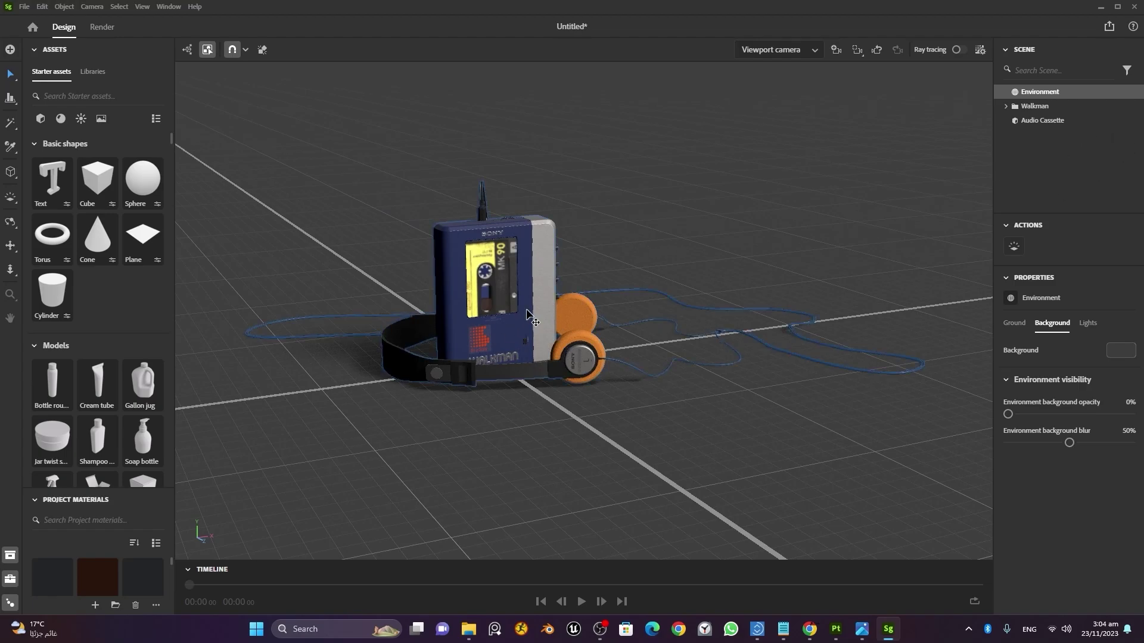
# Move the Audio Cassette object into the Walkman group in the scene hierarchy and clear the selection.
pyautogui.scroll(3, 527, 308)
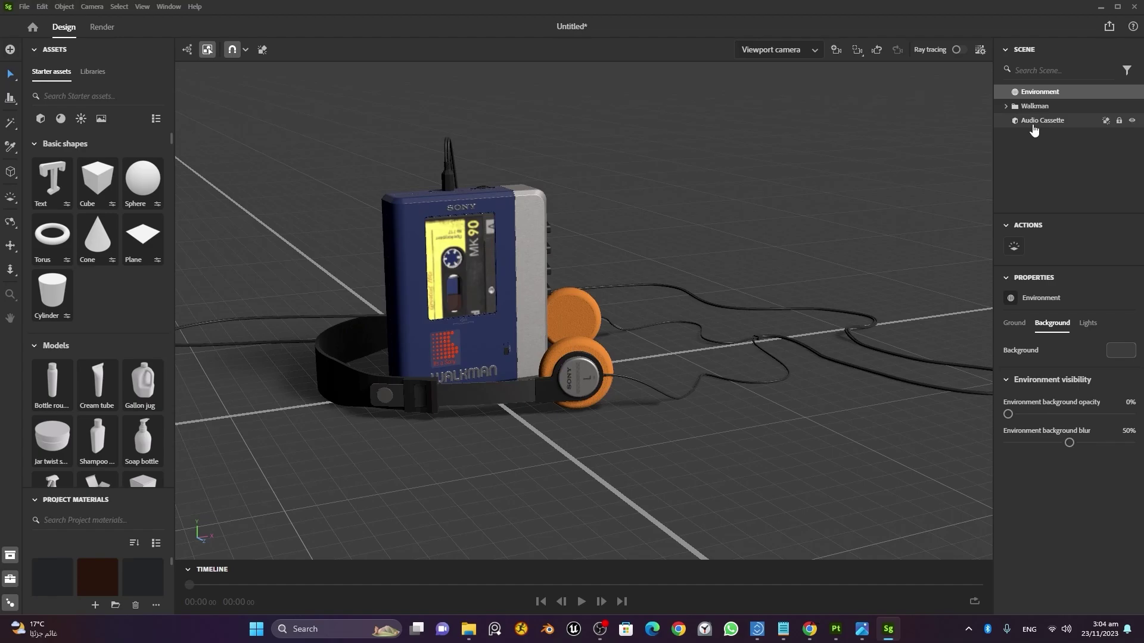
pyautogui.click(1038, 122)
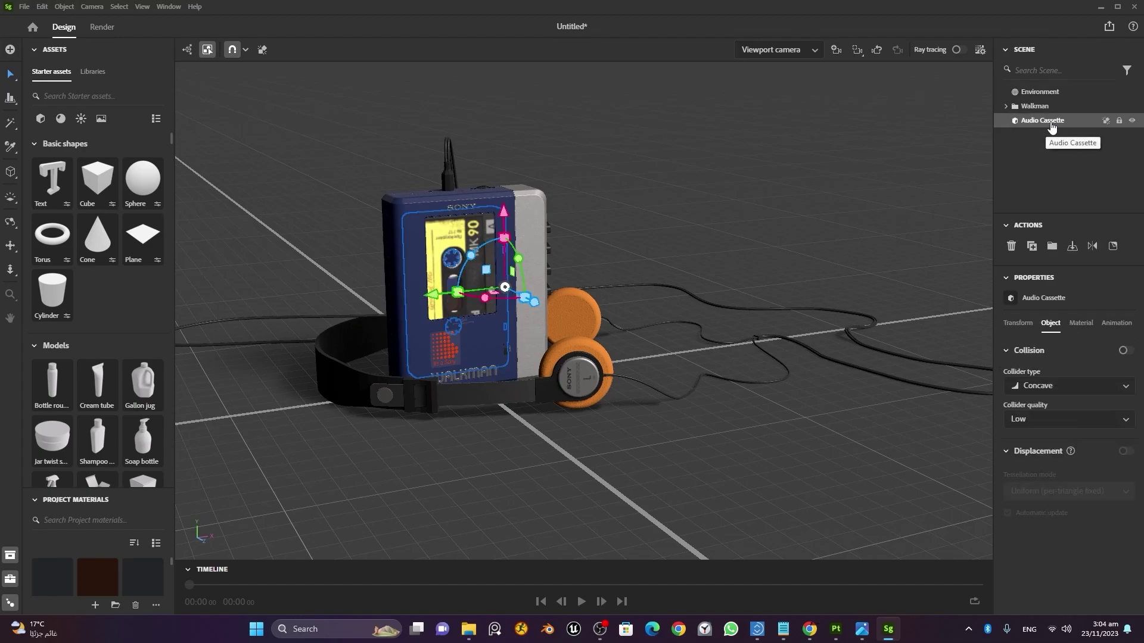
pyautogui.moveTo(1051, 127); pyautogui.dragTo(1045, 107)
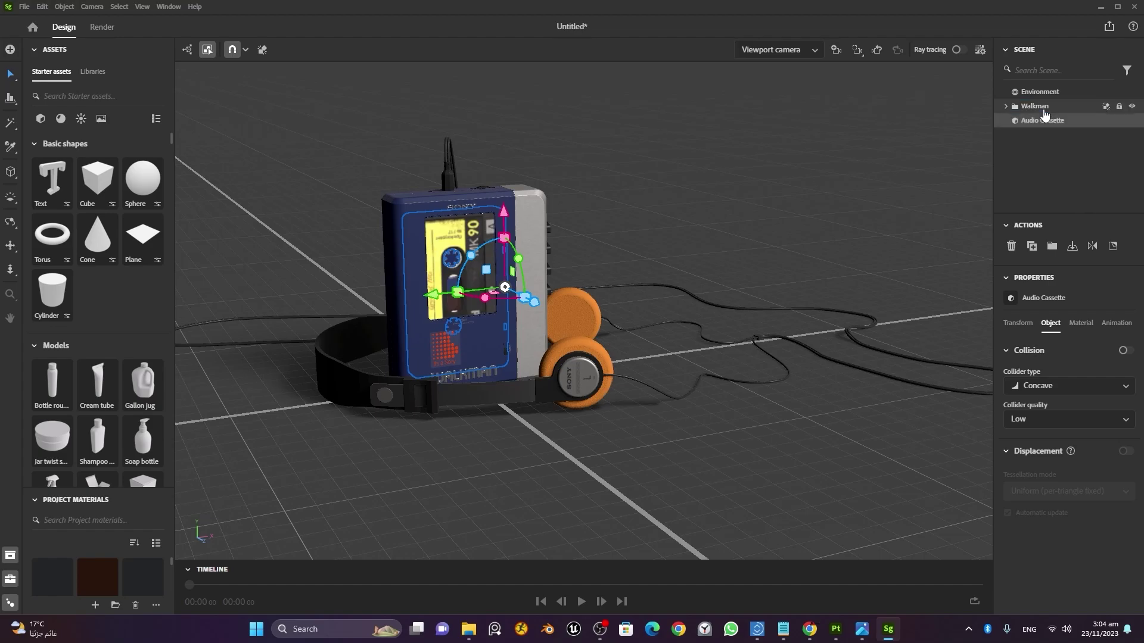
pyautogui.click(1006, 107)
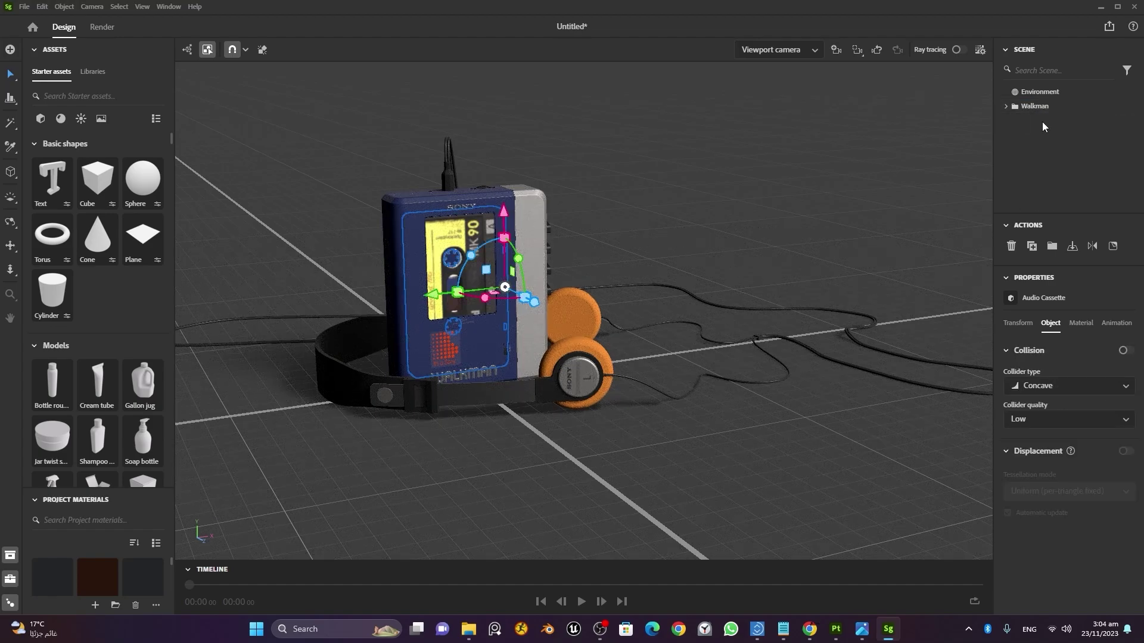
pyautogui.click(1037, 108)
pyautogui.click(756, 176)
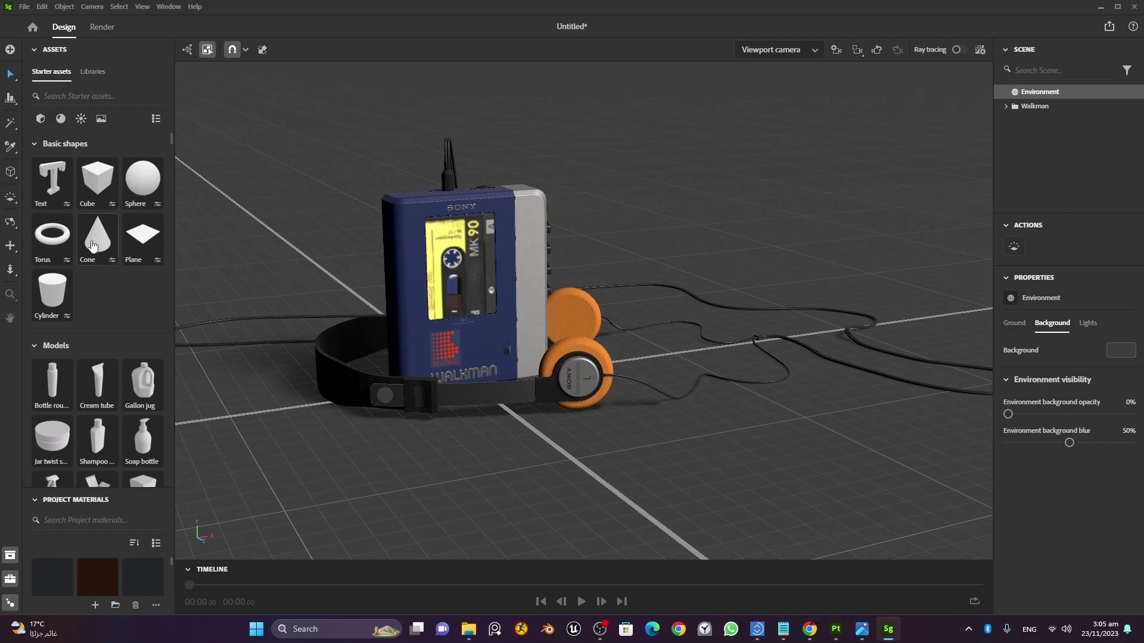
# Add the starter Pour box model as a scale reference and move it to about -864 cm in X, showing its transform values.
pyautogui.scroll(-5, 92, 245)
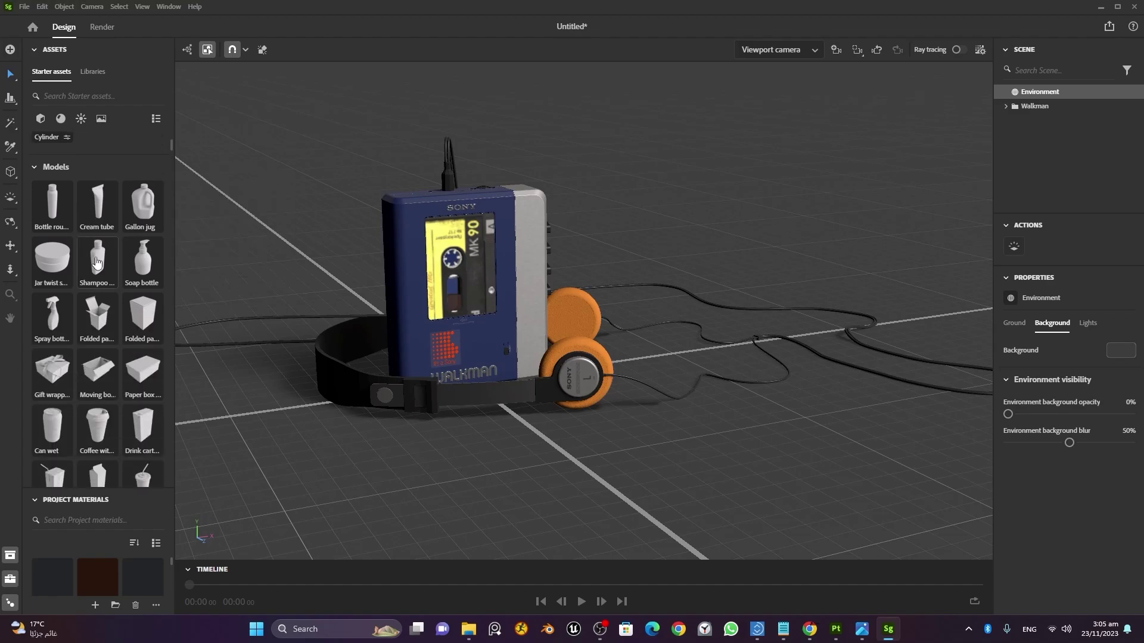
pyautogui.scroll(-1, 95, 261)
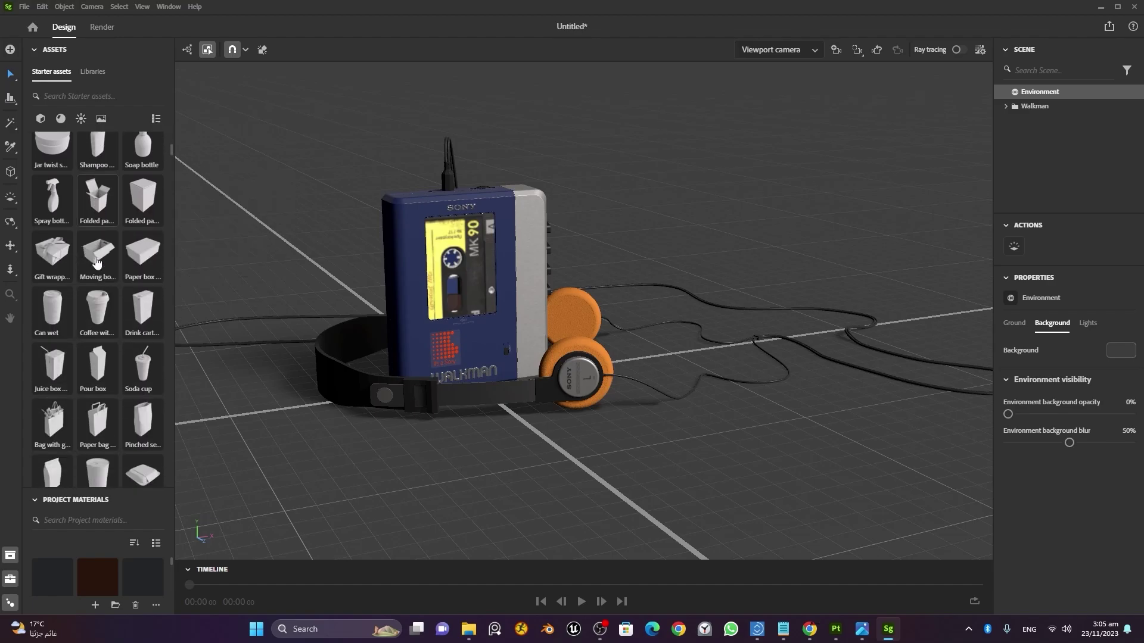
pyautogui.click(99, 366)
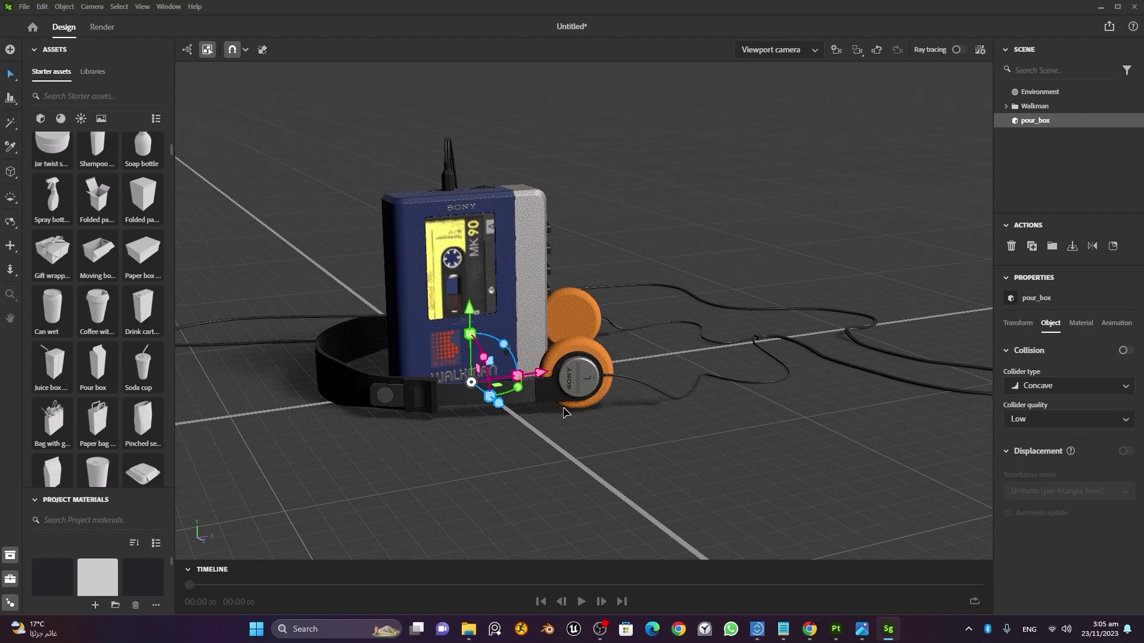
pyautogui.moveTo(503, 384); pyautogui.dragTo(278, 424)
pyautogui.click(234, 431)
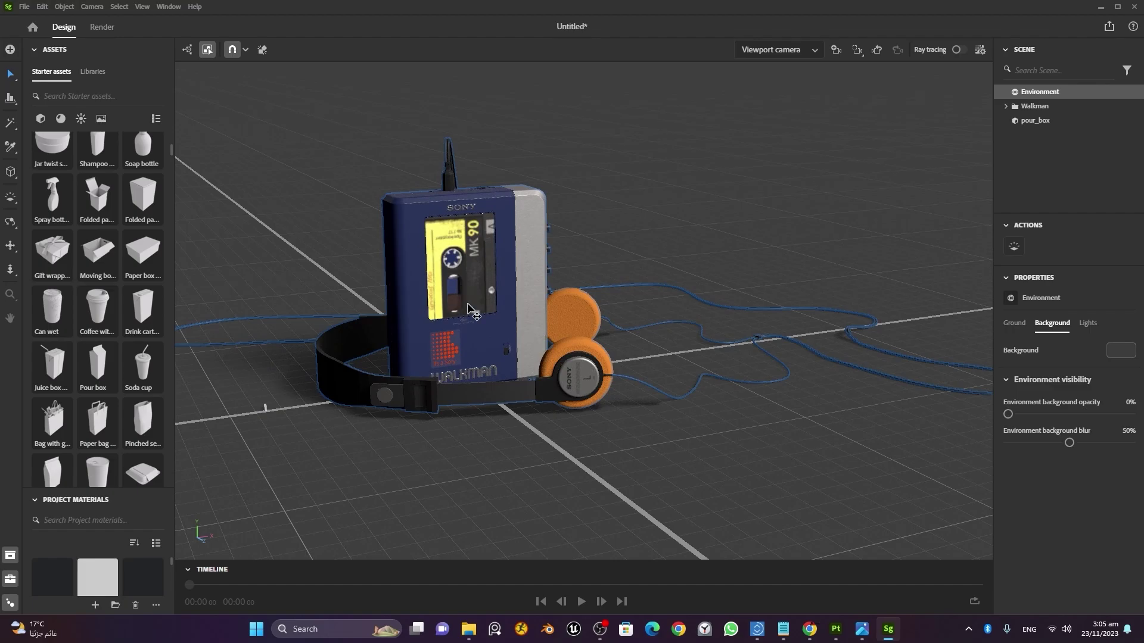
pyautogui.click(266, 411)
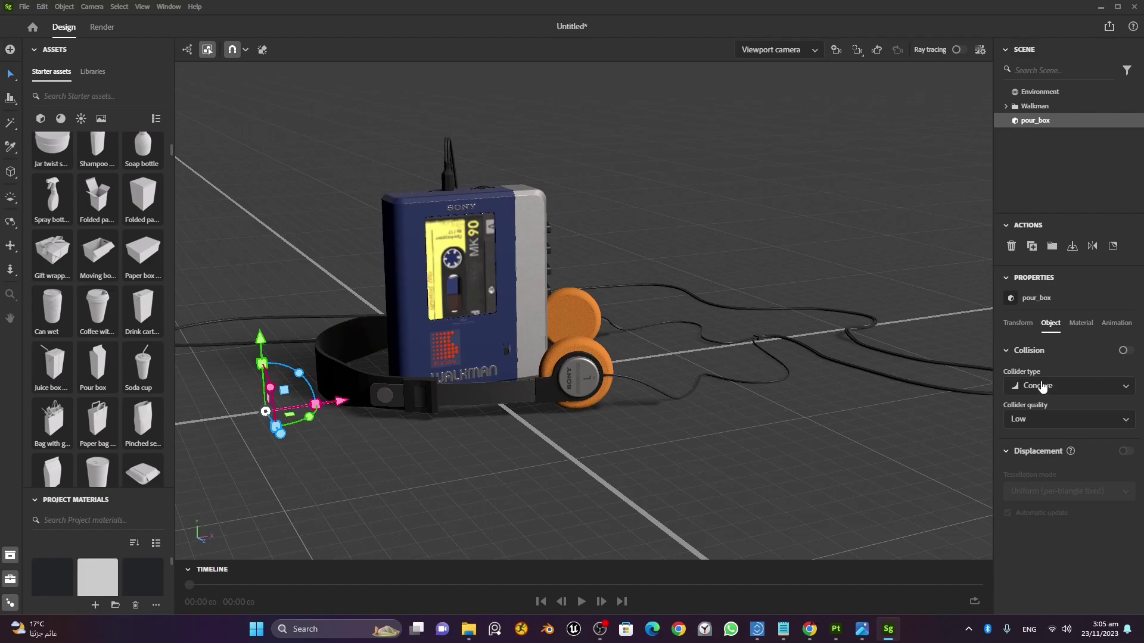
pyautogui.click(1019, 326)
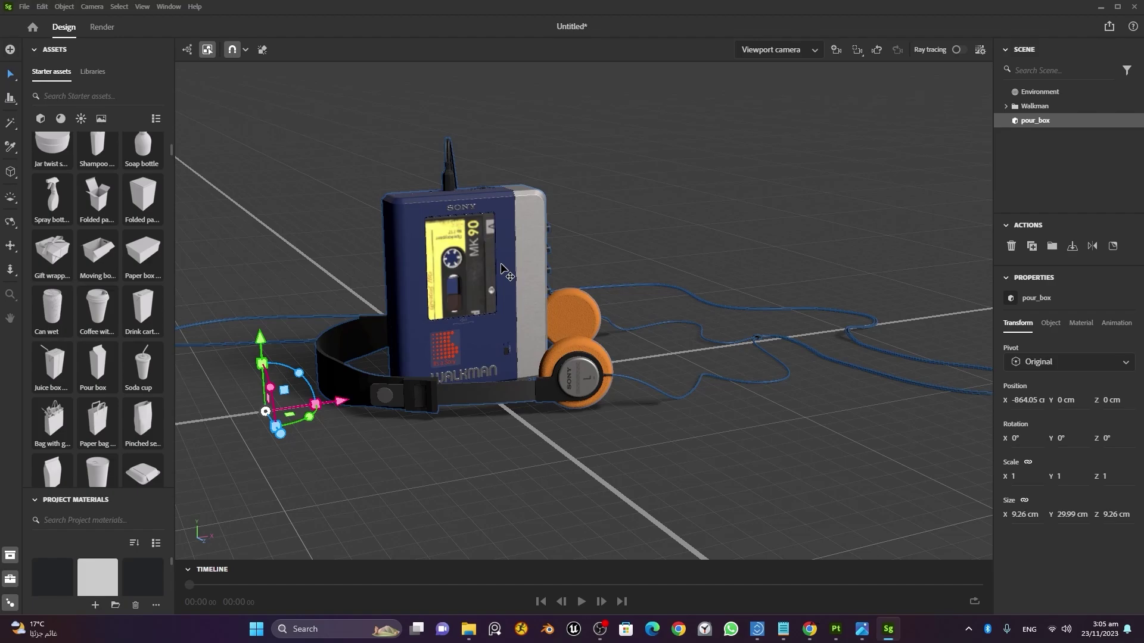
# Scale the Walkman group proportionally to a height of 20 cm and move it near the origin, to about X 14.3 cm, Z -4.6 cm.
pyautogui.click(1042, 106)
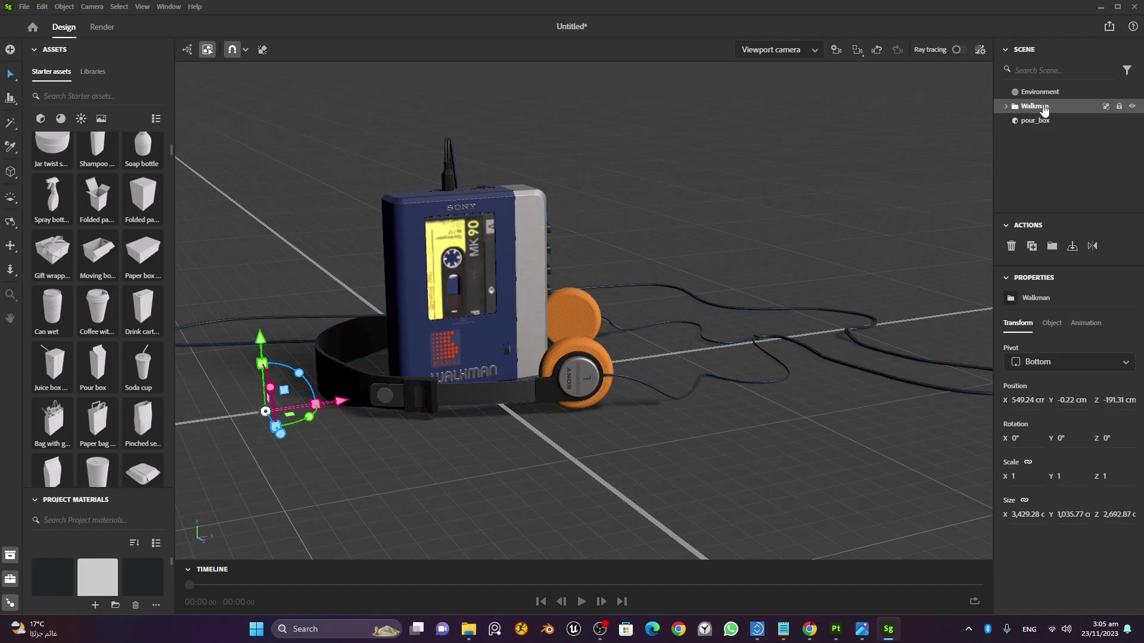
pyautogui.click(1069, 516)
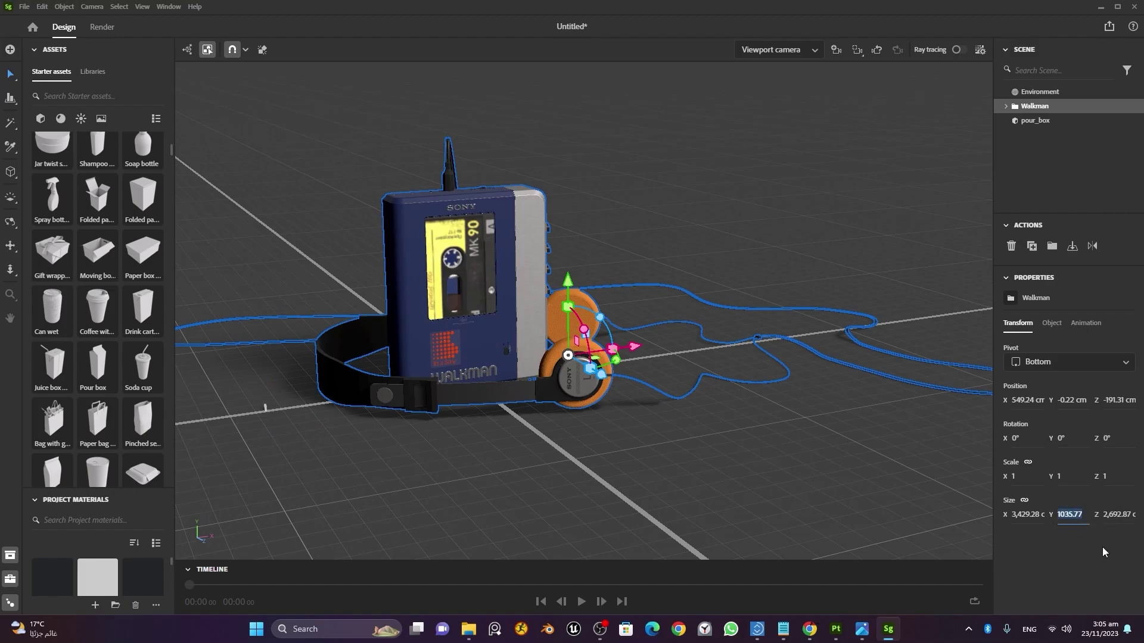
pyautogui.write('20')
pyautogui.press('Return')
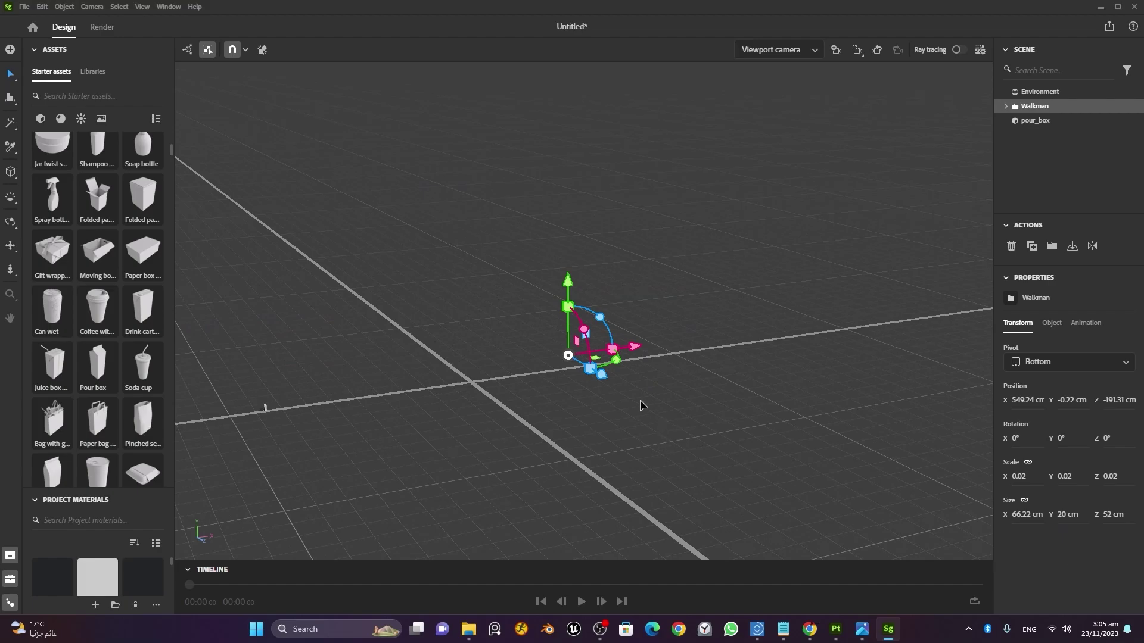
pyautogui.moveTo(633, 347); pyautogui.dragTo(502, 414)
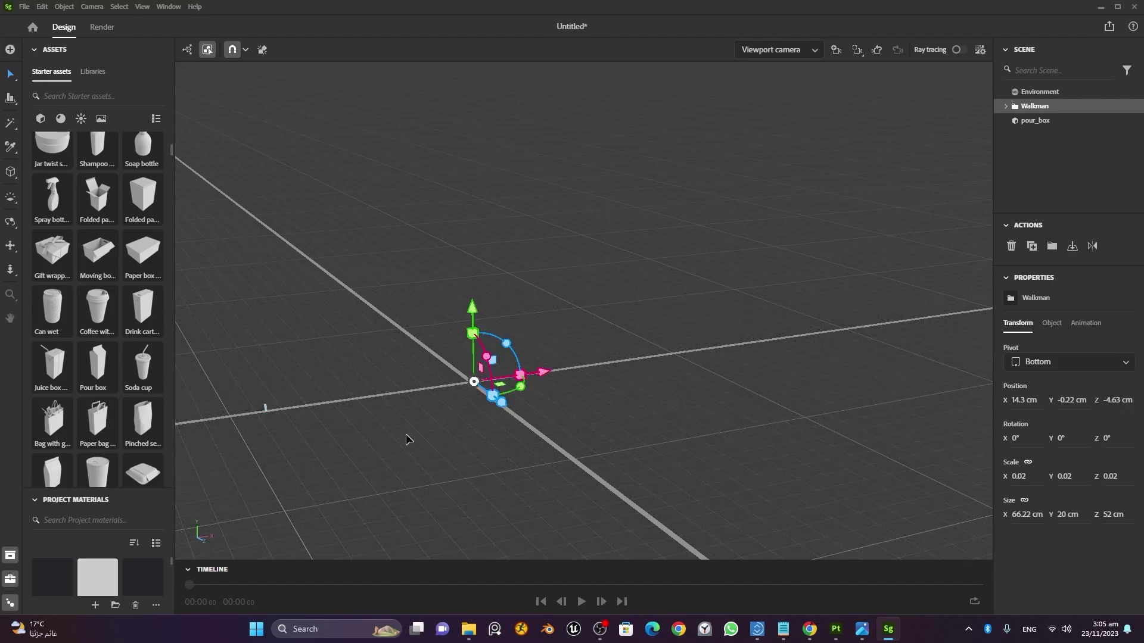
# Move the pour box beside the Walkman at about -23 cm in X, compare their sizes, and delete the pour box.
pyautogui.click(265, 410)
pyautogui.moveTo(332, 400); pyautogui.dragTo(531, 375)
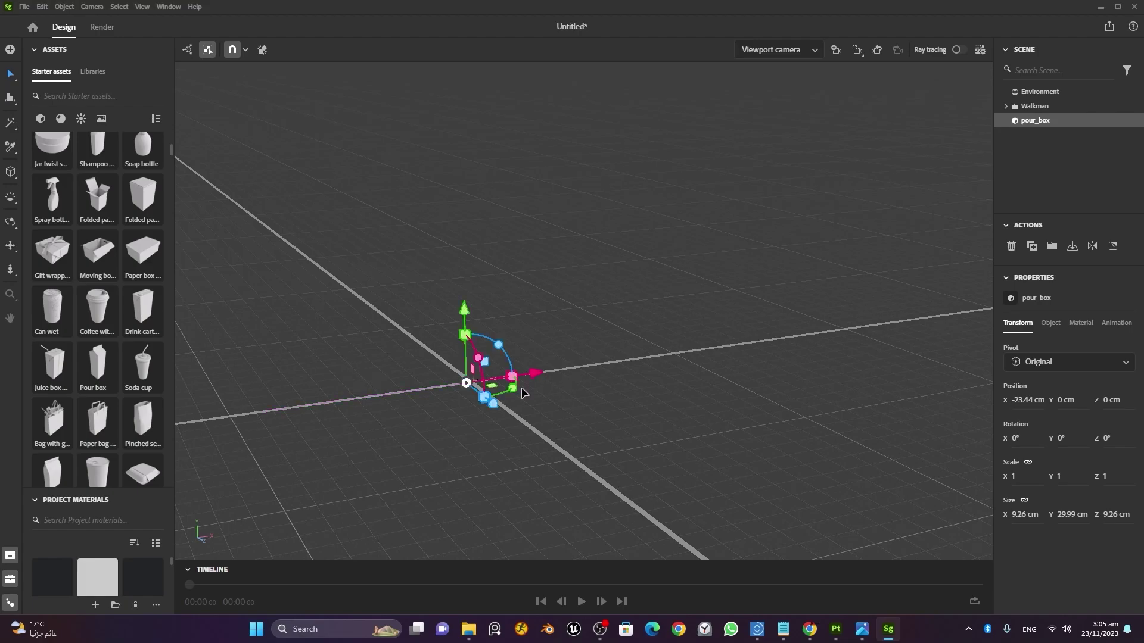
pyautogui.press('f')
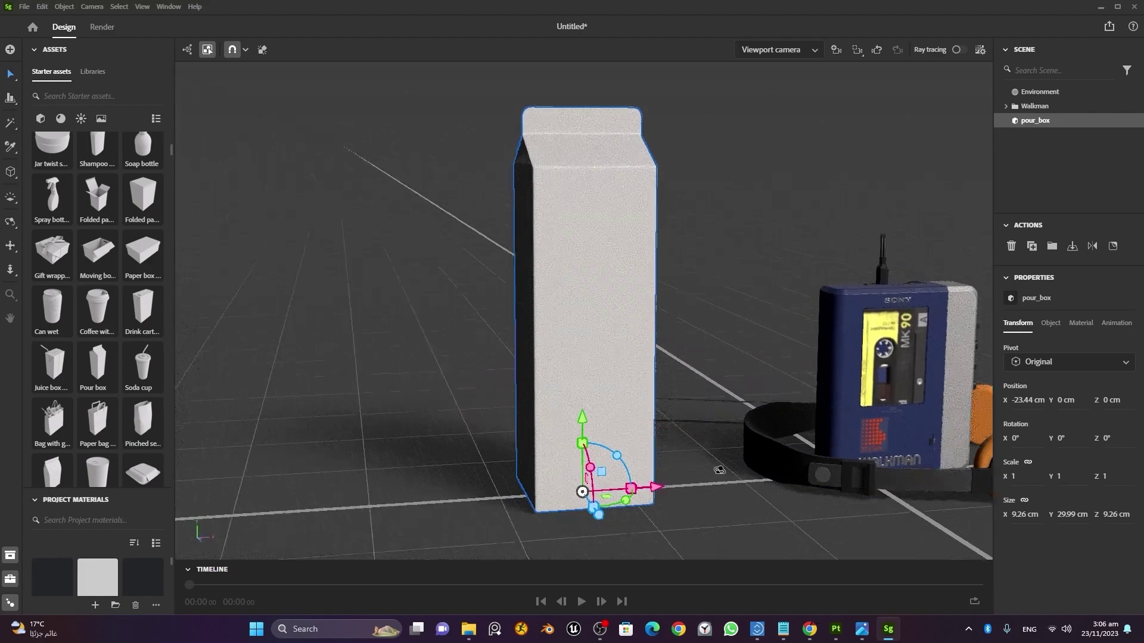
pyautogui.keyDown('alt'); pyautogui.moveTo(722, 432); pyautogui.dragTo(657, 515); pyautogui.keyUp('alt')
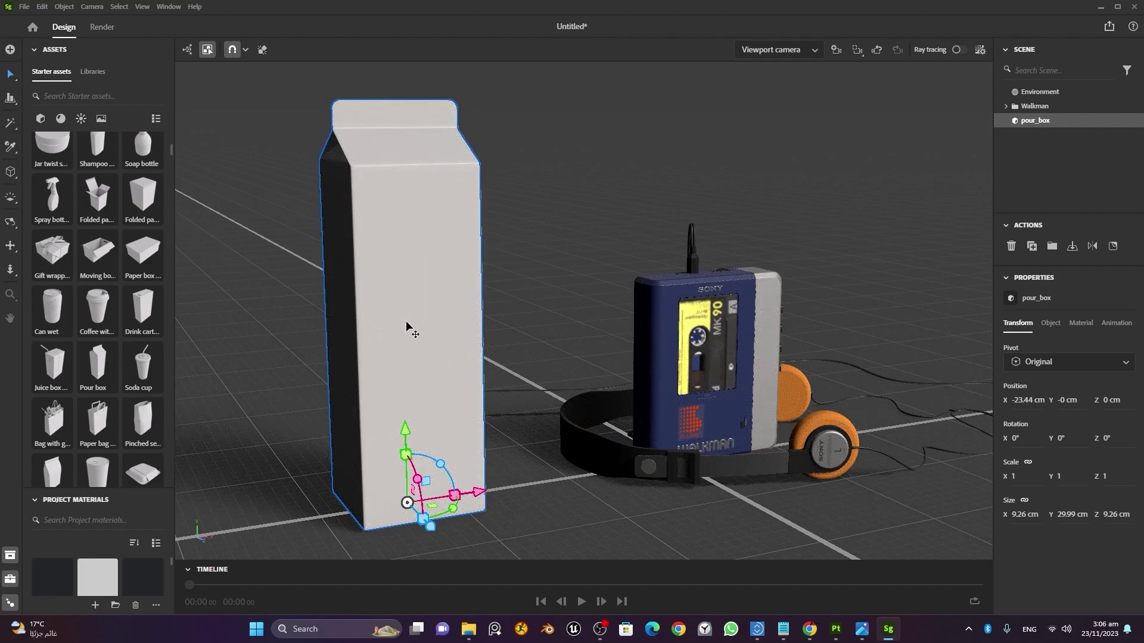
pyautogui.press('Delete')
# Frame the Walkman and headphones in a close three-quarter view and add a camera from that view.
pyautogui.keyDown('alt'); pyautogui.moveTo(434, 317); pyautogui.dragTo(549, 368); pyautogui.keyUp('alt')
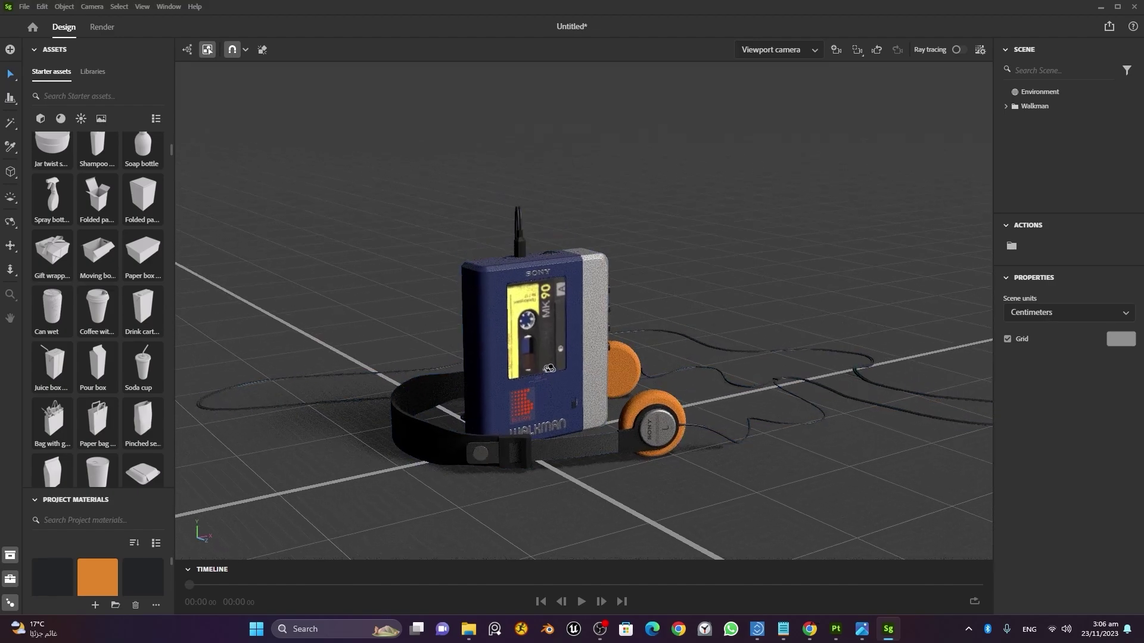
pyautogui.scroll(4, 615, 363)
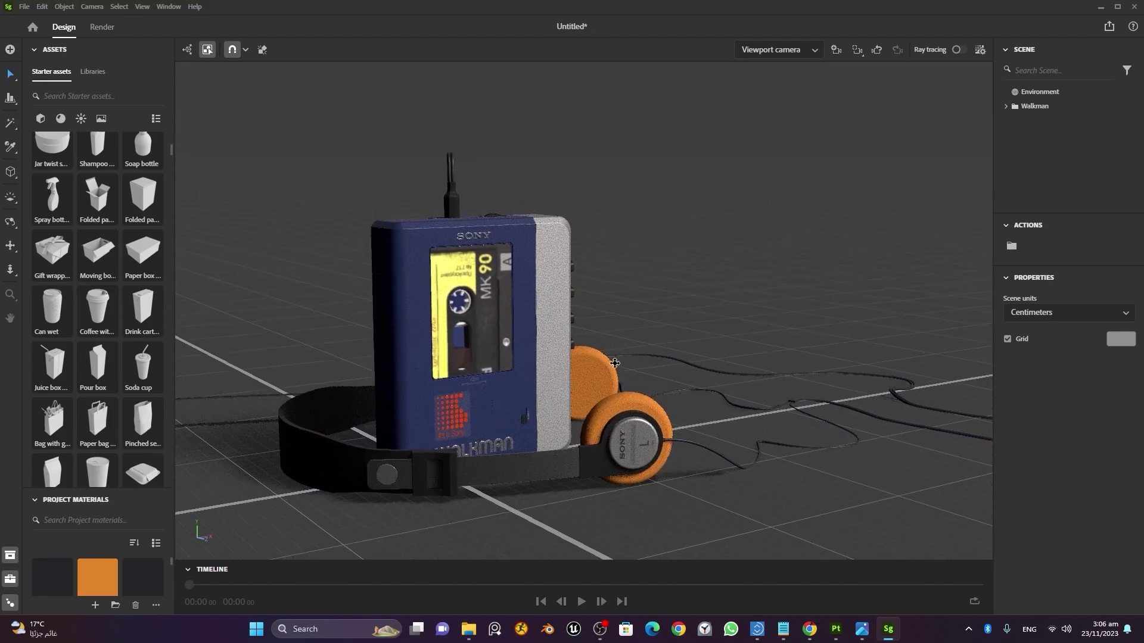
pyautogui.scroll(3, 615, 362)
pyautogui.keyDown('alt'); pyautogui.moveTo(671, 393); pyautogui.dragTo(619, 407); pyautogui.keyUp('alt')
pyautogui.keyDown('alt'); pyautogui.moveTo(619, 408); pyautogui.dragTo(665, 402, button='middle'); pyautogui.keyUp('alt')
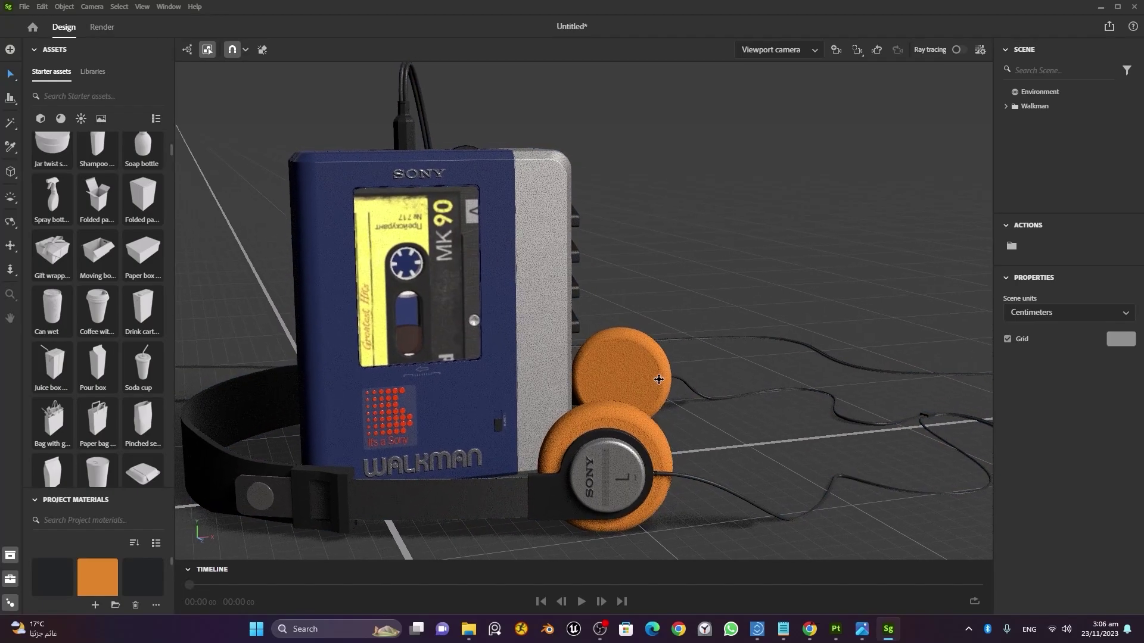
pyautogui.scroll(3, 659, 380)
pyautogui.keyDown('alt'); pyautogui.moveTo(665, 403); pyautogui.dragTo(651, 400, button='right'); pyautogui.keyUp('alt')
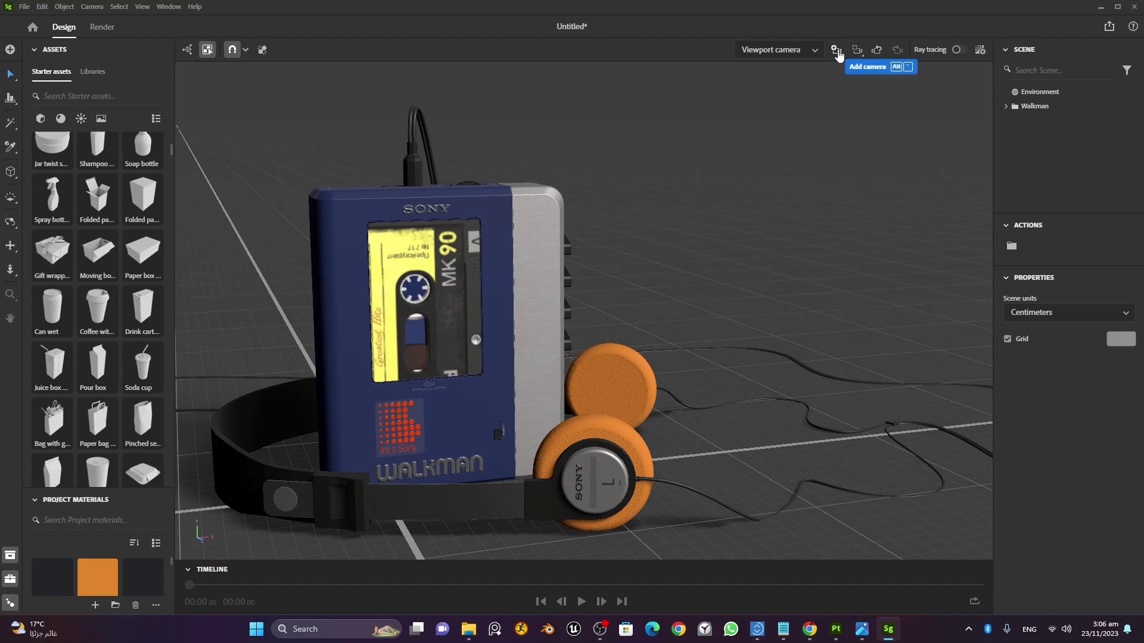
pyautogui.click(836, 50)
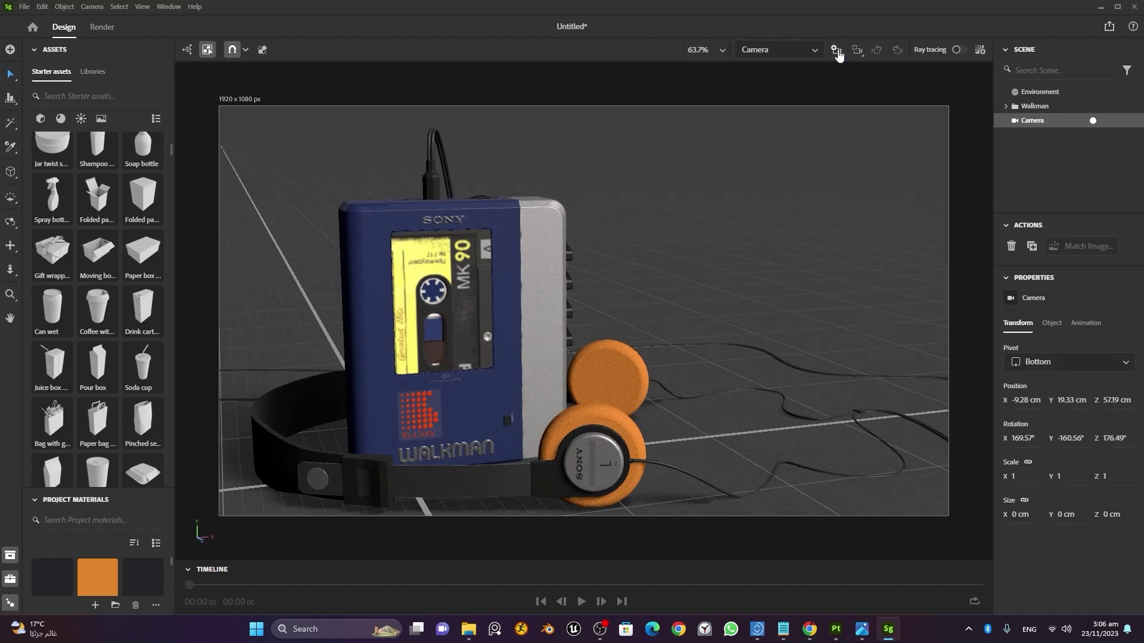
# Pull the new camera slightly back from the Walkman and compare its view with the viewport camera, ending in the camera's view.
pyautogui.scroll(-1, 789, 251)
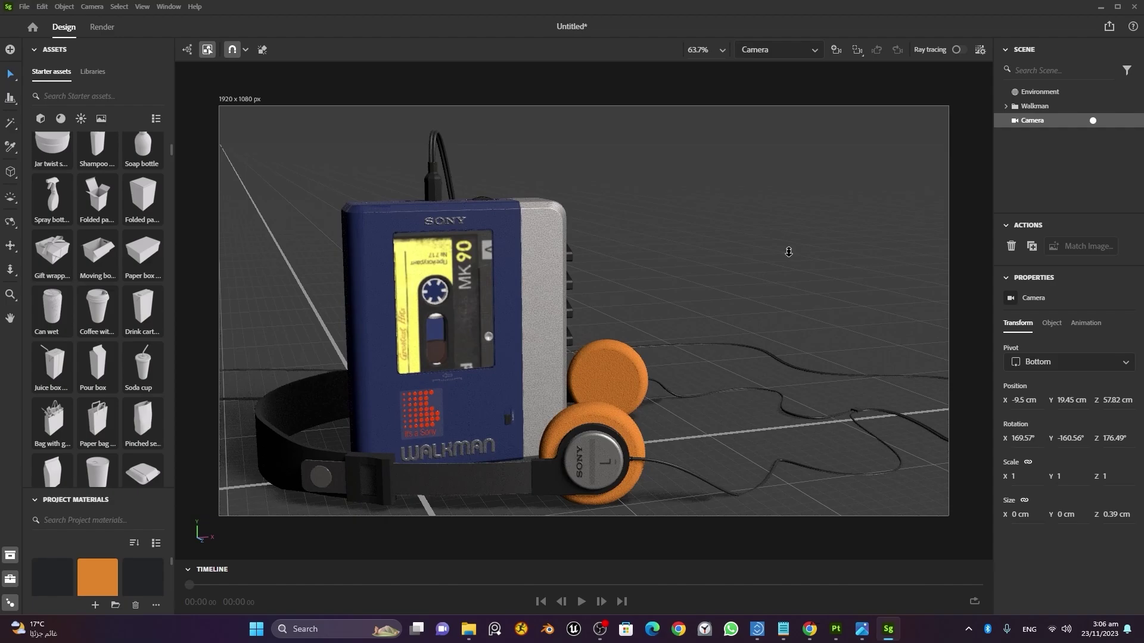
pyautogui.scroll(-1, 788, 251)
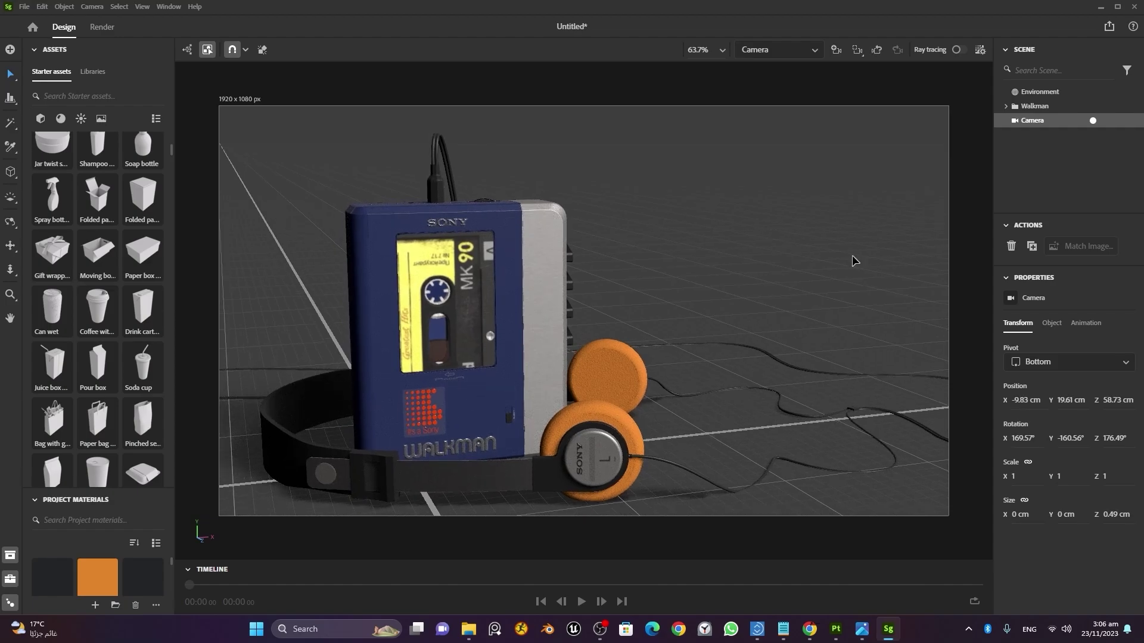
pyautogui.click(1092, 122)
pyautogui.click(1093, 121)
pyautogui.click(1093, 121)
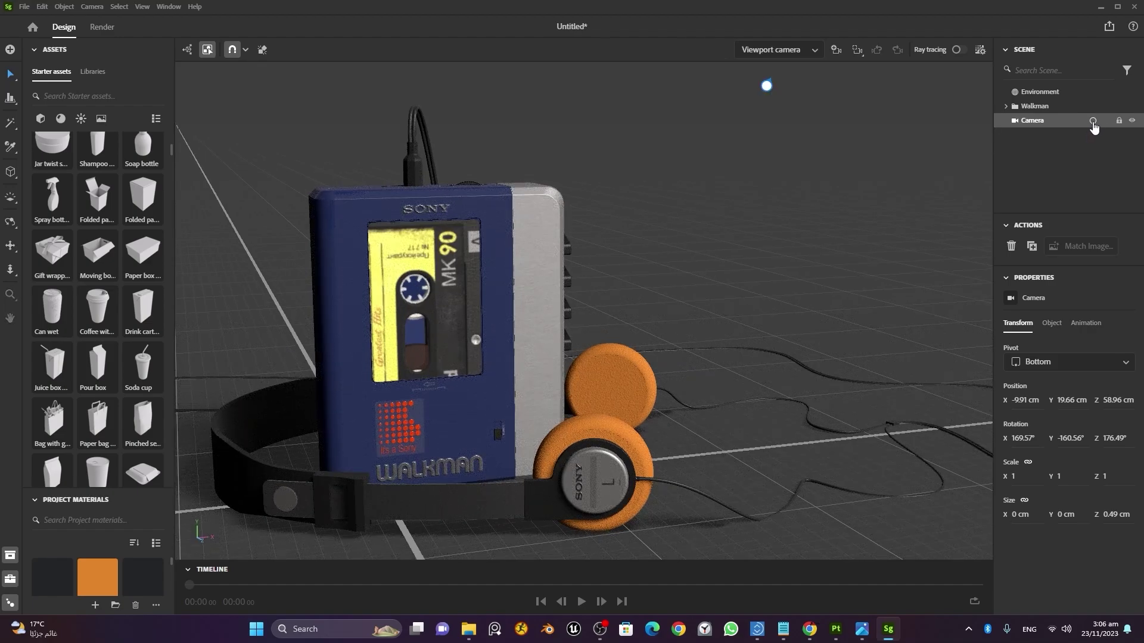
pyautogui.click(1093, 122)
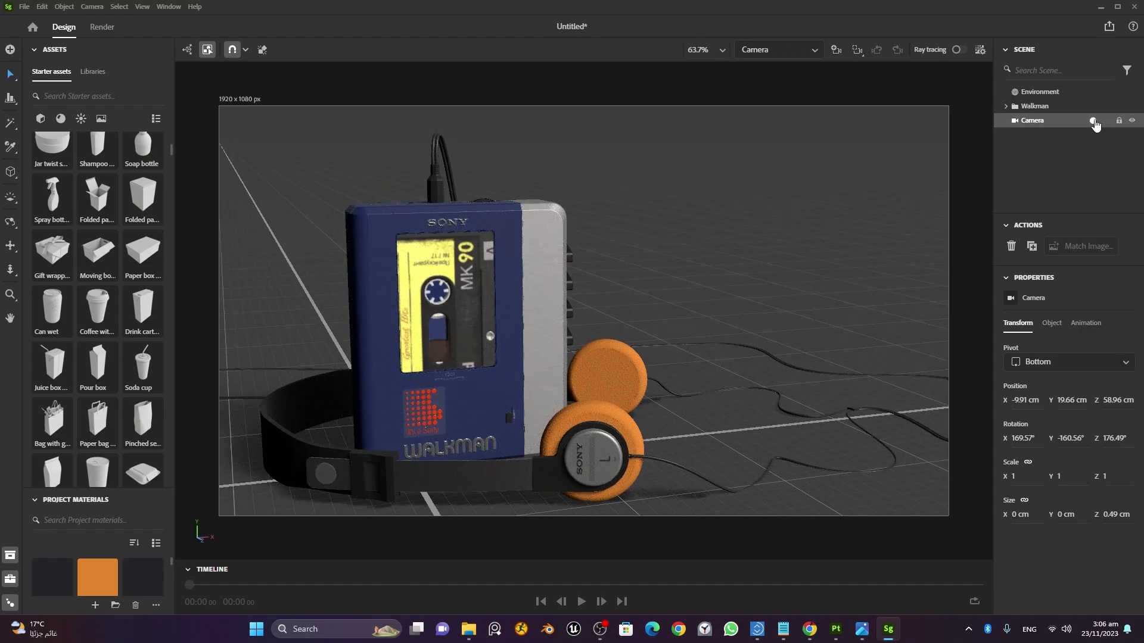
# Set the camera's focal length to 35 mm and reframe it closely around the Walkman and headphones.
pyautogui.click(1054, 323)
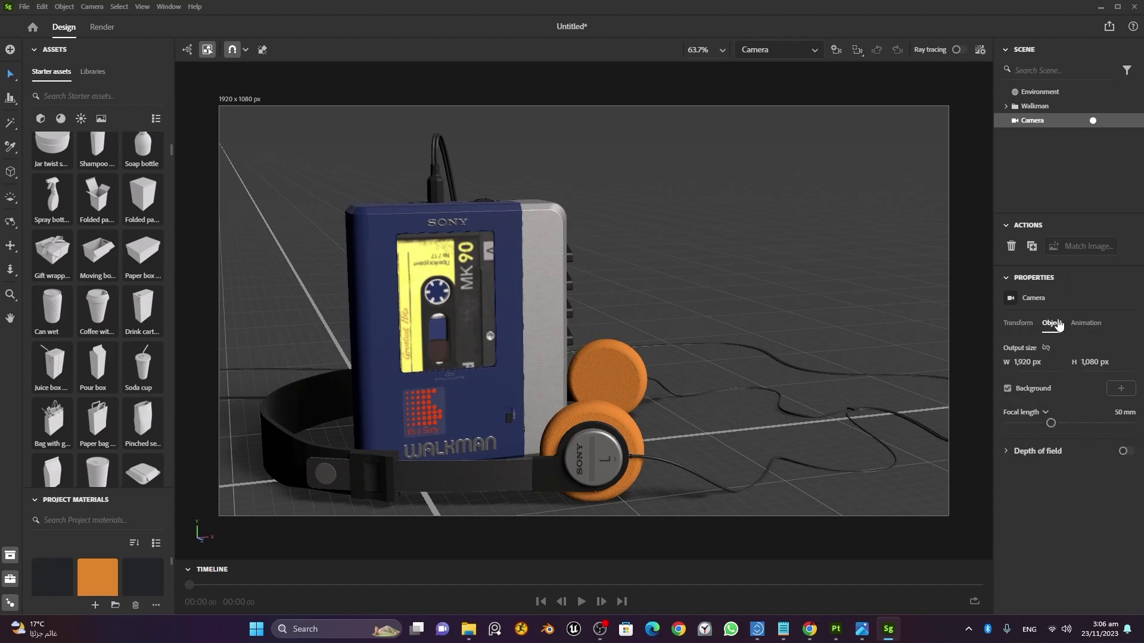
pyautogui.click(1120, 413)
pyautogui.press('Return')
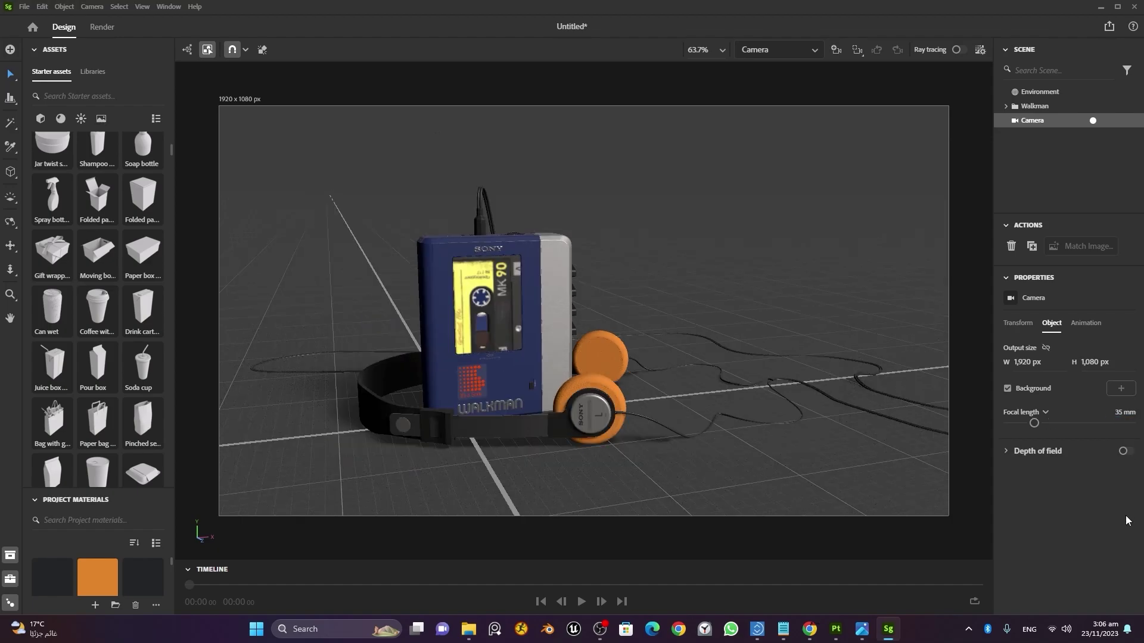
pyautogui.scroll(5, 542, 414)
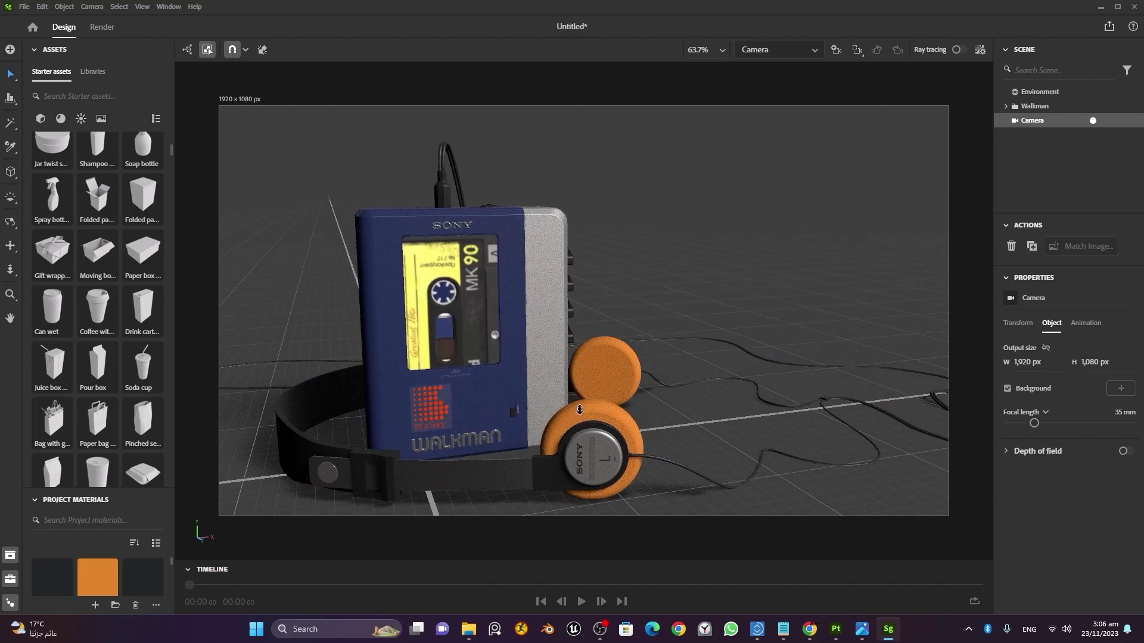
pyautogui.moveTo(589, 411); pyautogui.dragTo(584, 387, button='middle')
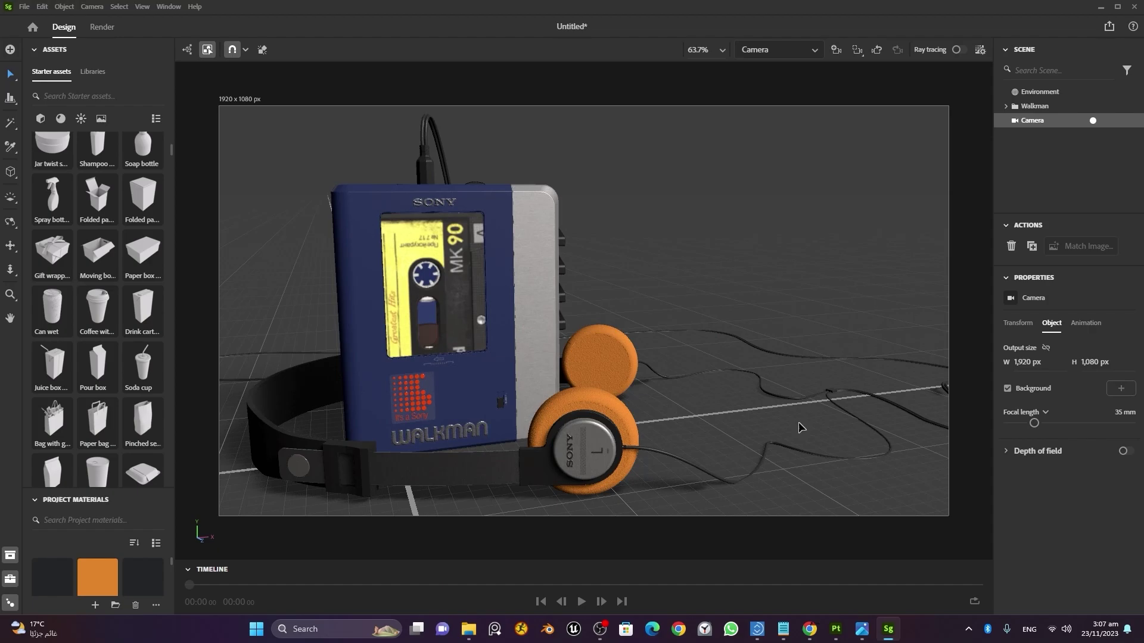
# Enable depth of field on the camera, with the focus point on the Walkman's front face and a blur amount of 2.
pyautogui.click(1125, 451)
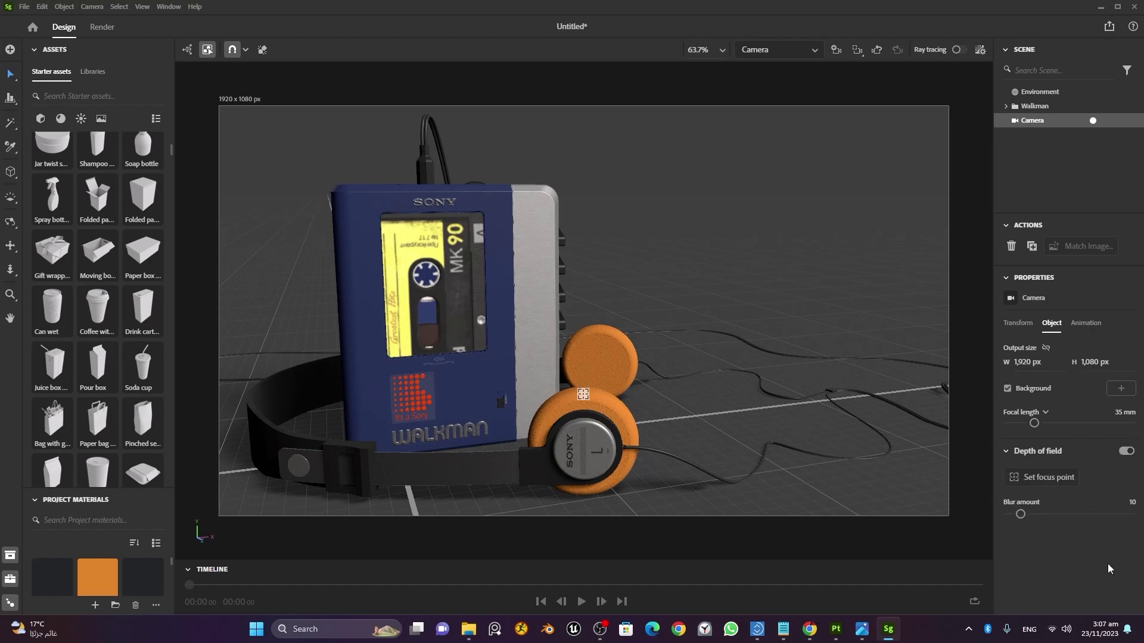
pyautogui.click(1013, 484)
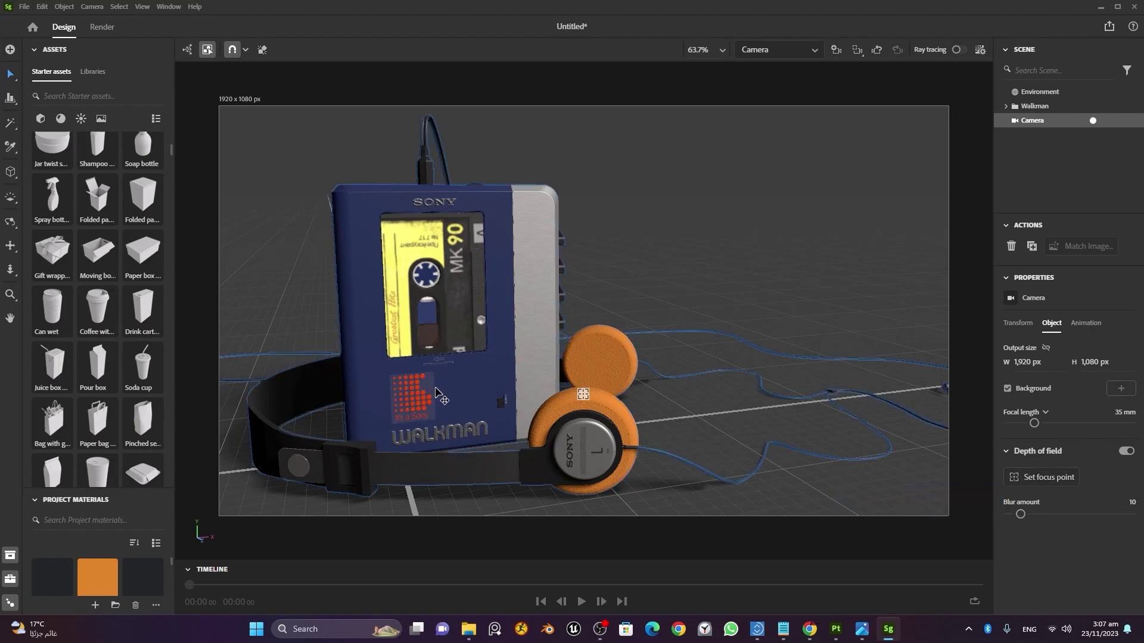
pyautogui.click(441, 387)
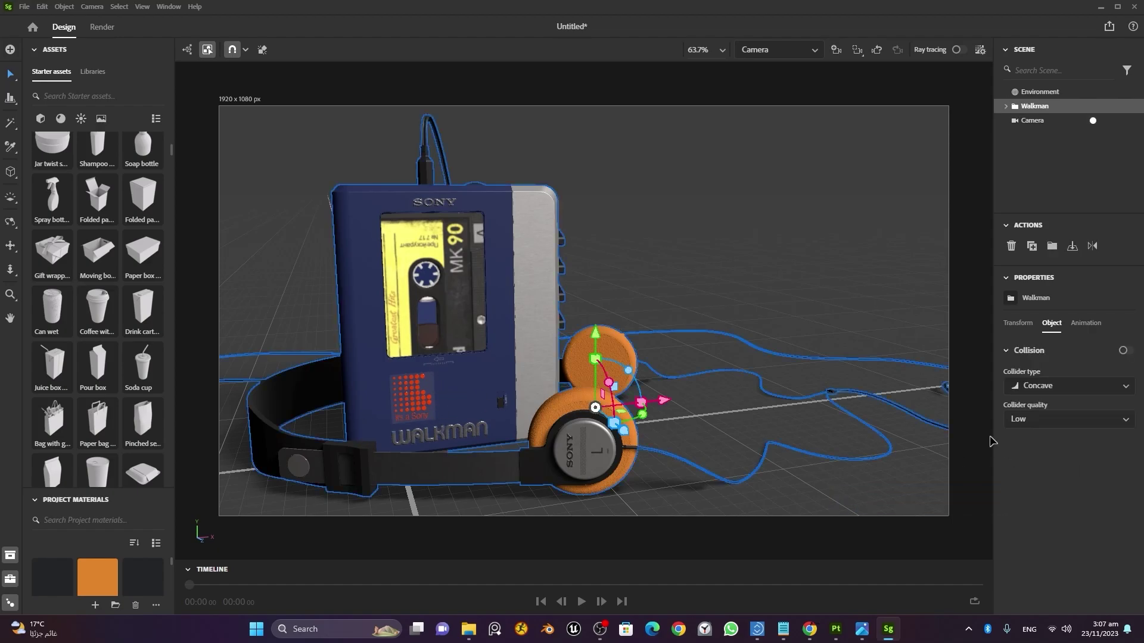
pyautogui.click(1061, 125)
pyautogui.click(1048, 477)
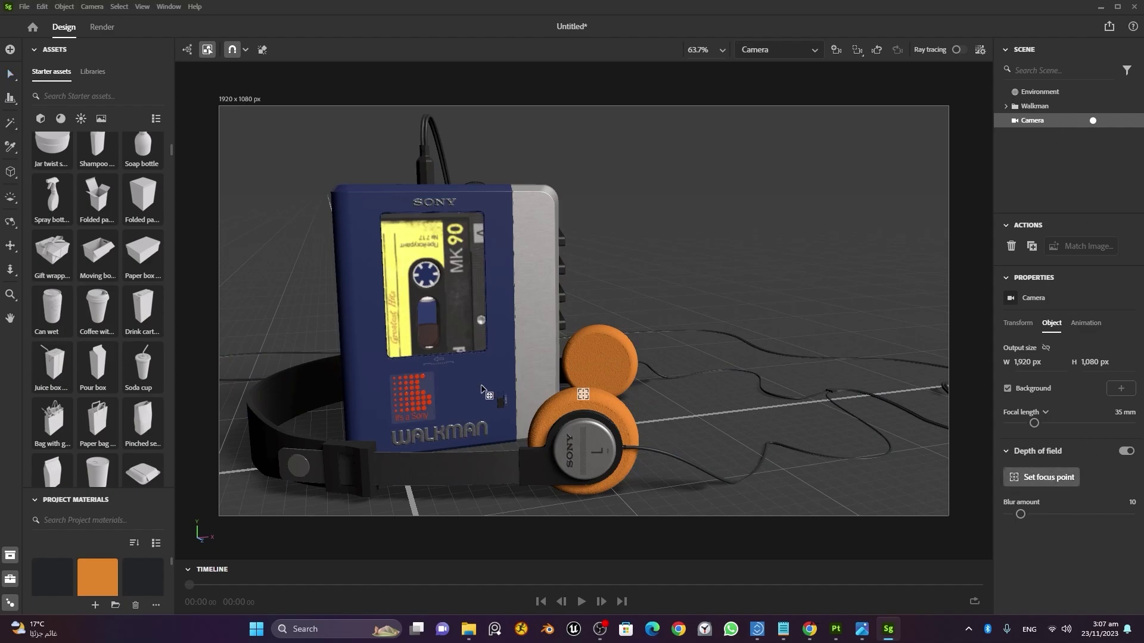
pyautogui.click(456, 390)
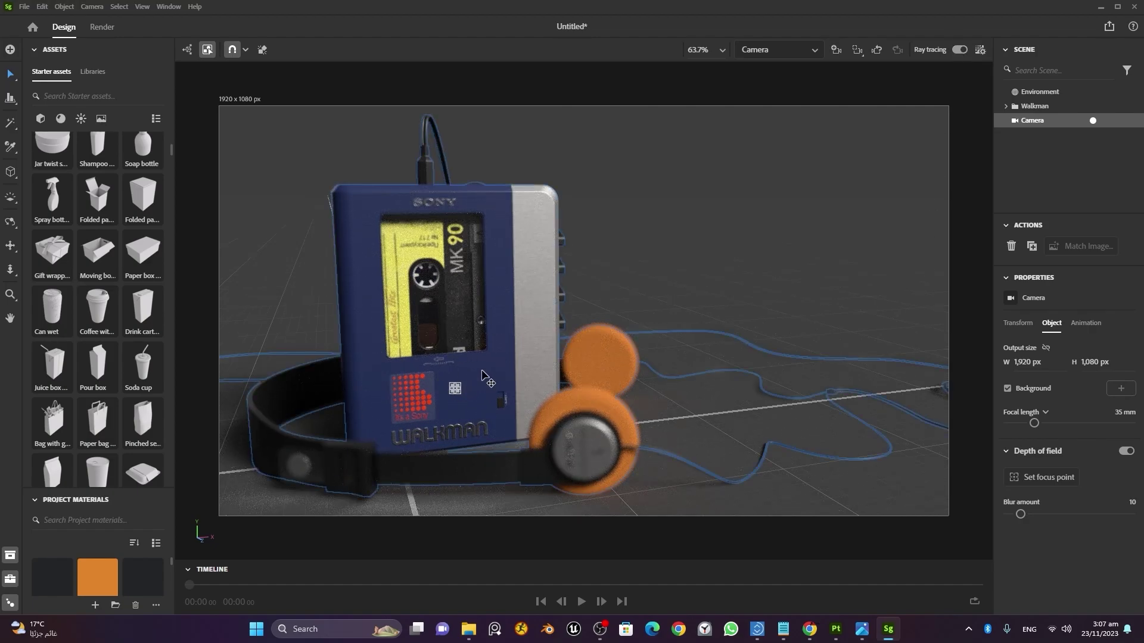
pyautogui.click(1133, 505)
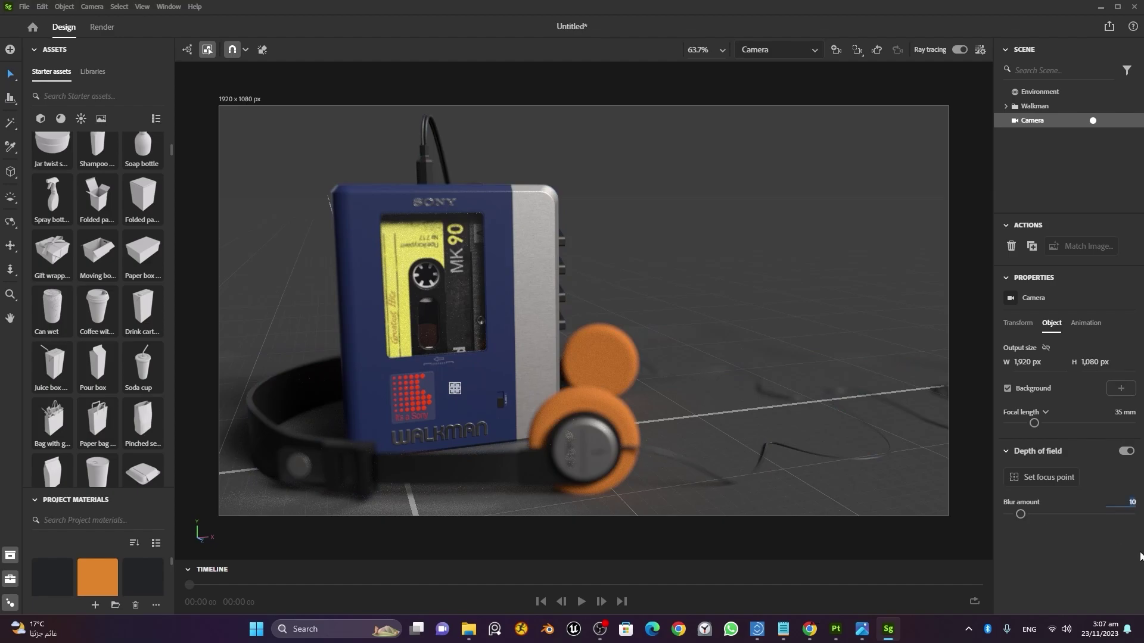
pyautogui.press('Return')
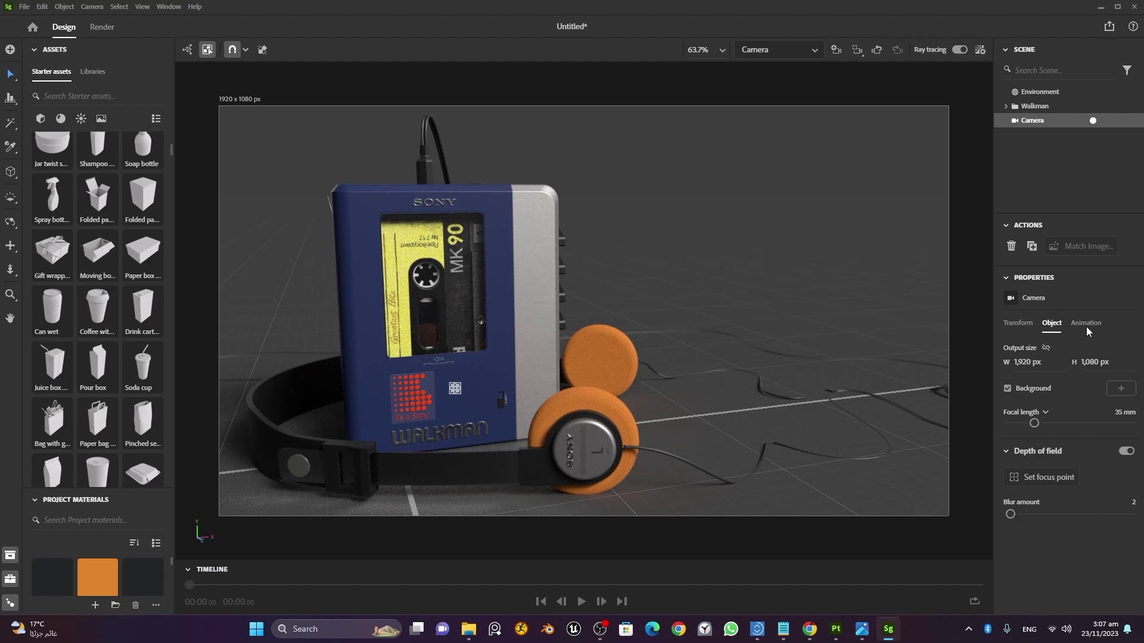
pyautogui.click(1094, 122)
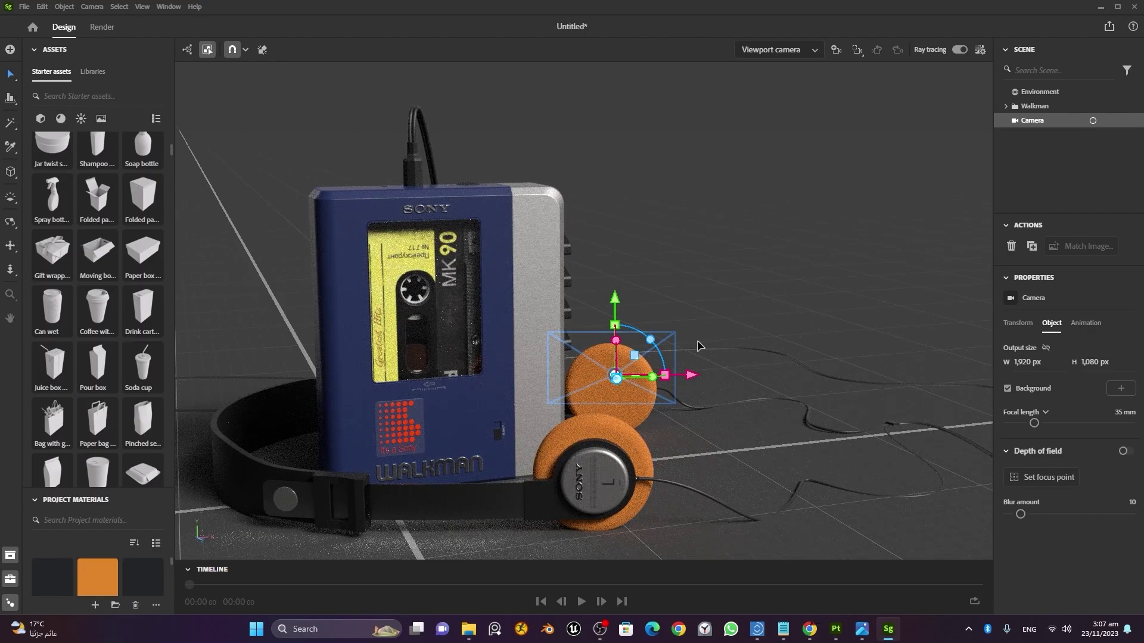
pyautogui.moveTo(807, 292)
pyautogui.keyDown('alt'); pyautogui.mouseDown()
pyautogui.moveTo(719, 307)
pyautogui.moveTo(795, 291)
pyautogui.mouseUp(); pyautogui.keyUp('alt')
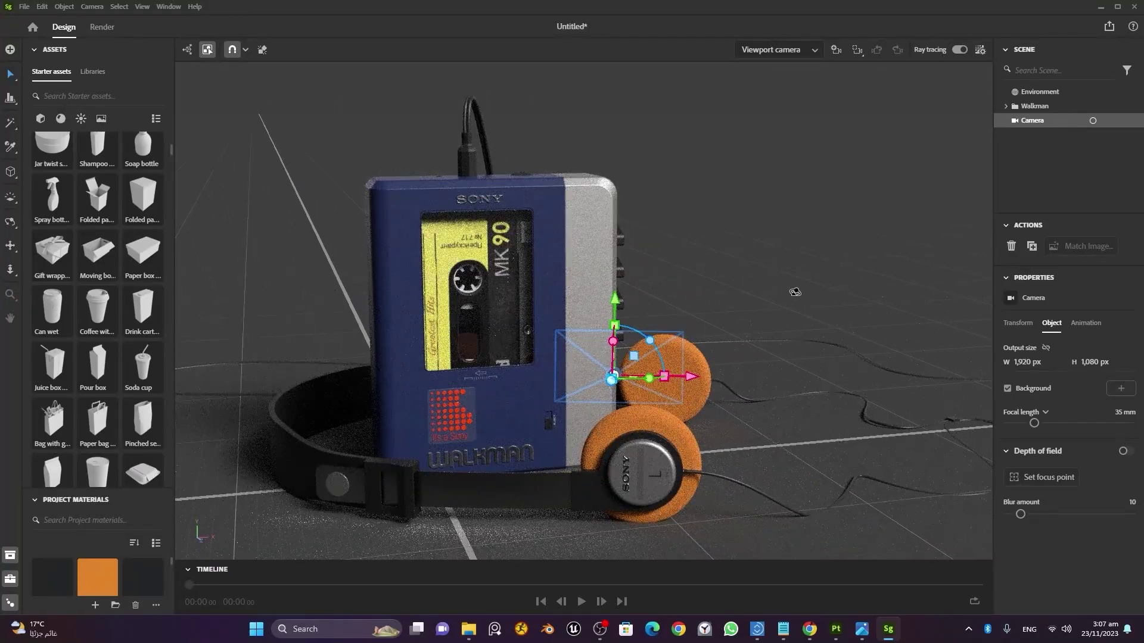
pyautogui.hotkey('ctrl', 'z')
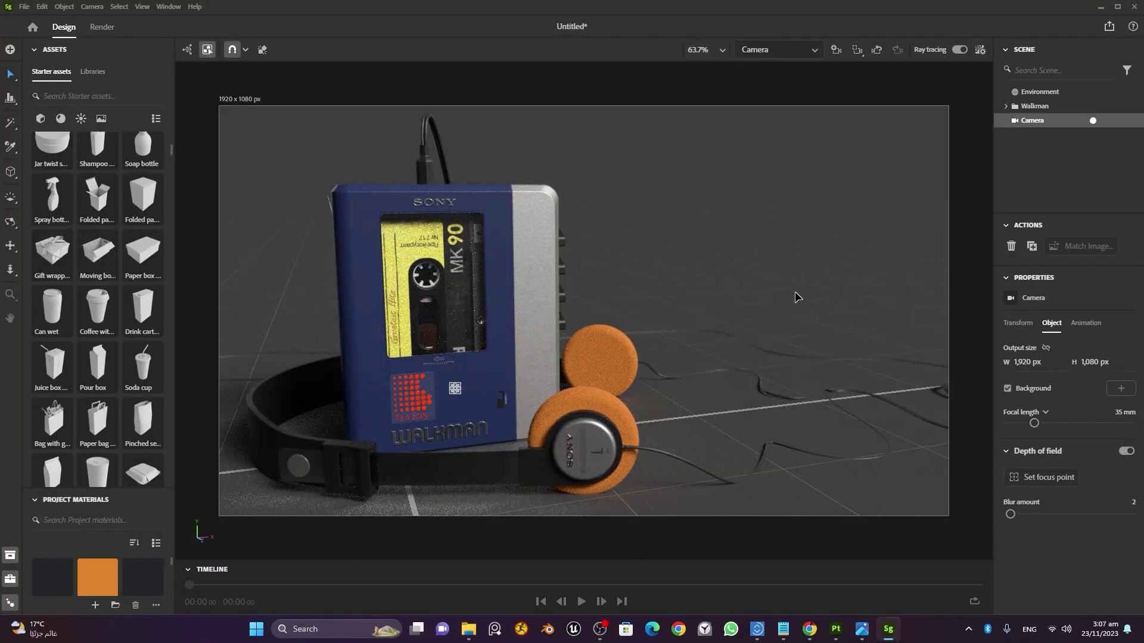
# Frame the Walkman's button side and headphones in a low three-quarter view with the viewport camera and add a second camera from that view.
pyautogui.click(1093, 122)
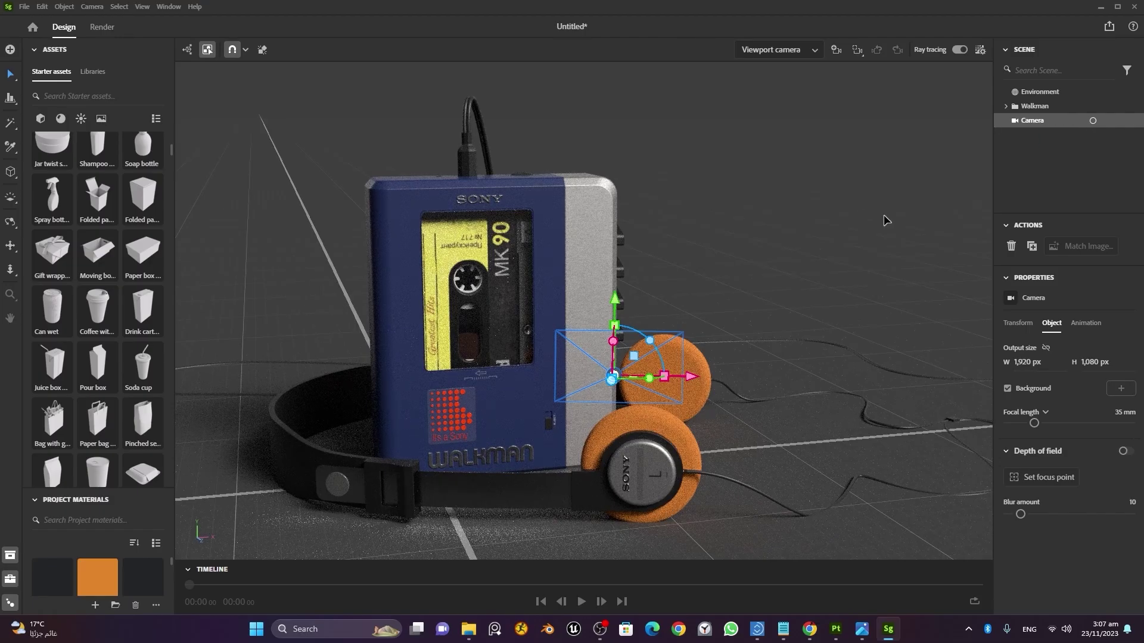
pyautogui.click(858, 201)
pyautogui.moveTo(858, 201)
pyautogui.mouseDown()
pyautogui.moveTo(771, 240)
pyautogui.moveTo(439, 248)
pyautogui.moveTo(390, 225)
pyautogui.mouseUp()
pyautogui.scroll(3, 521, 249)
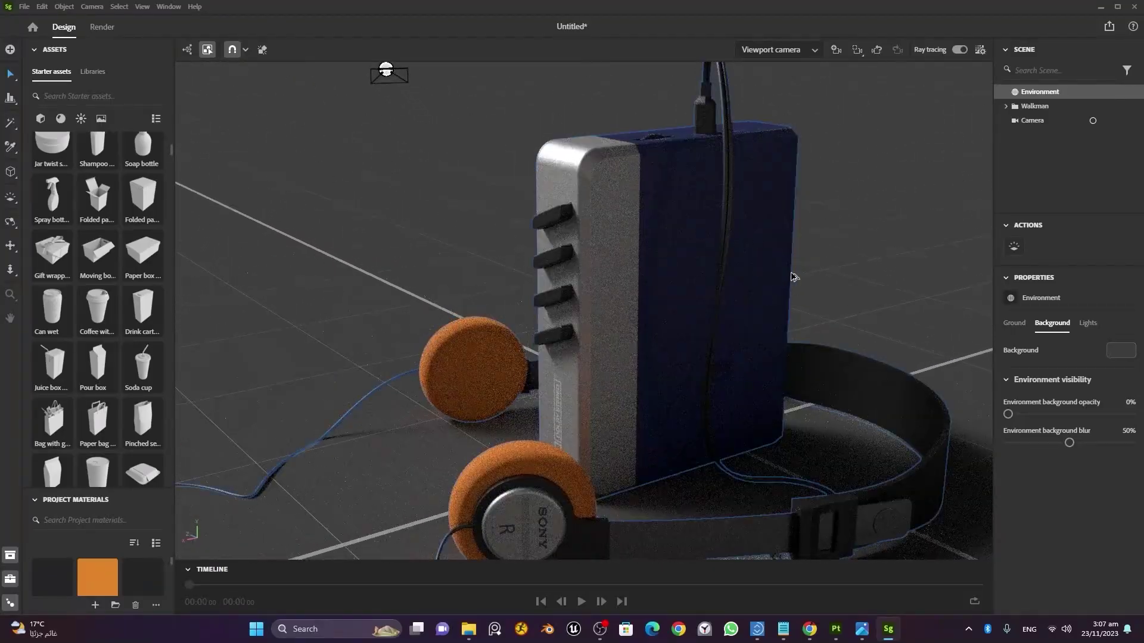
pyautogui.scroll(-2, 785, 278)
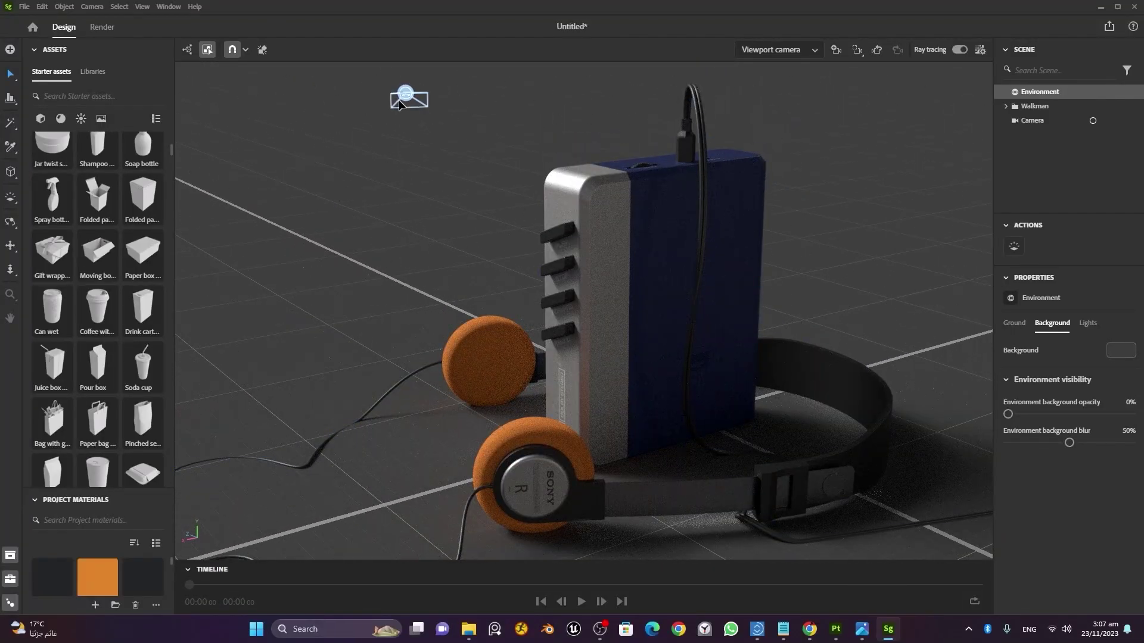
pyautogui.moveTo(864, 277)
pyautogui.mouseDown()
pyautogui.moveTo(890, 250)
pyautogui.moveTo(826, 288)
pyautogui.mouseUp()
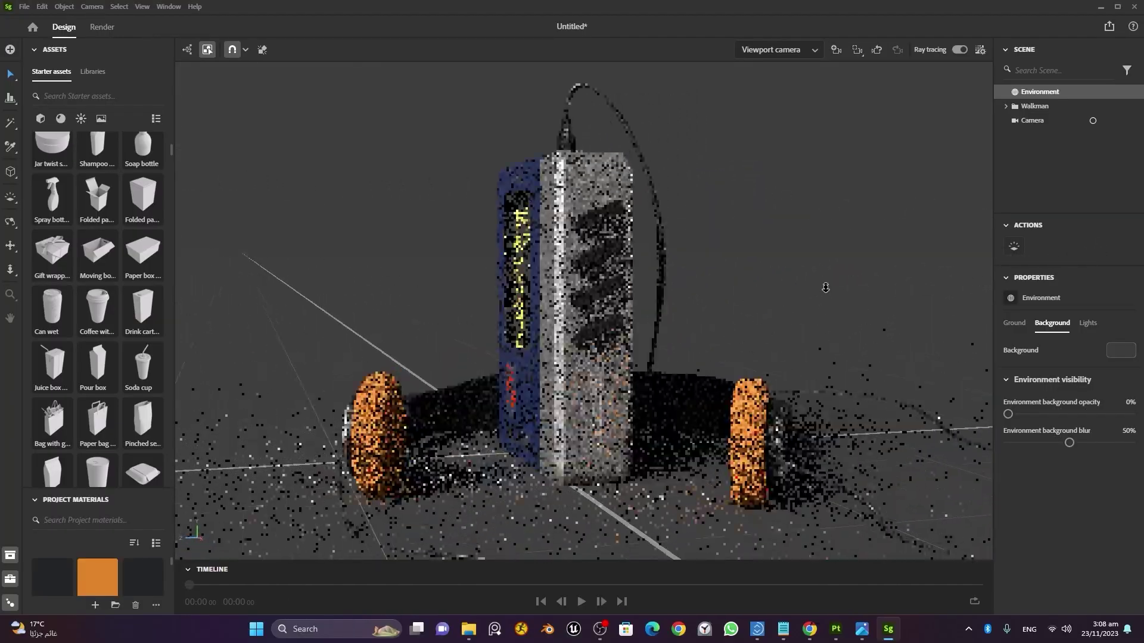
pyautogui.scroll(3, 826, 288)
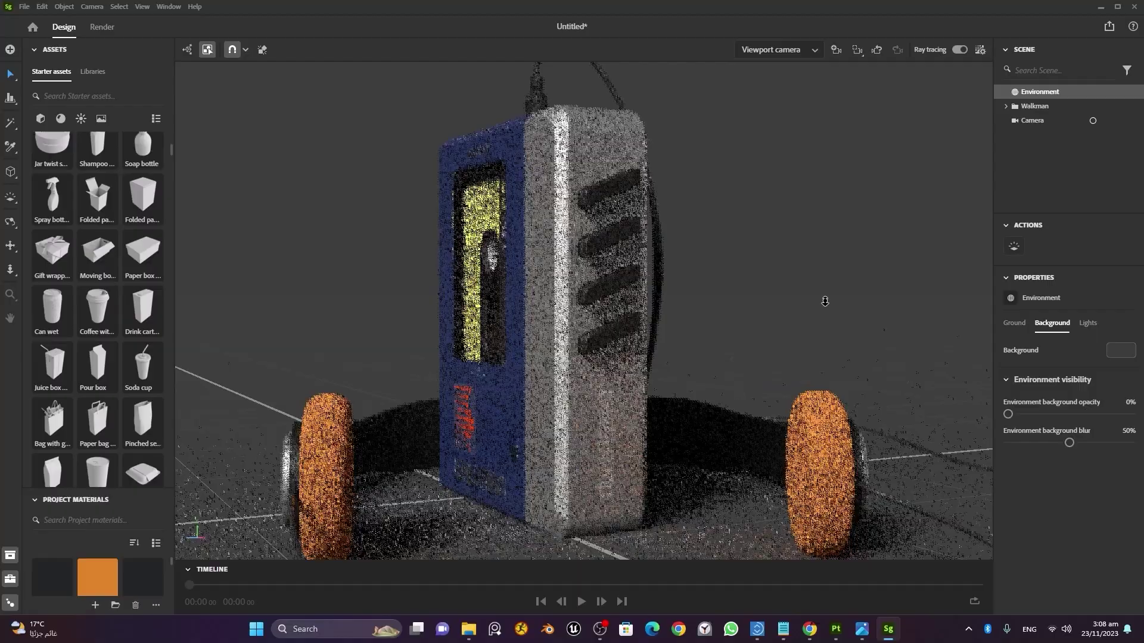
pyautogui.scroll(-3, 829, 295)
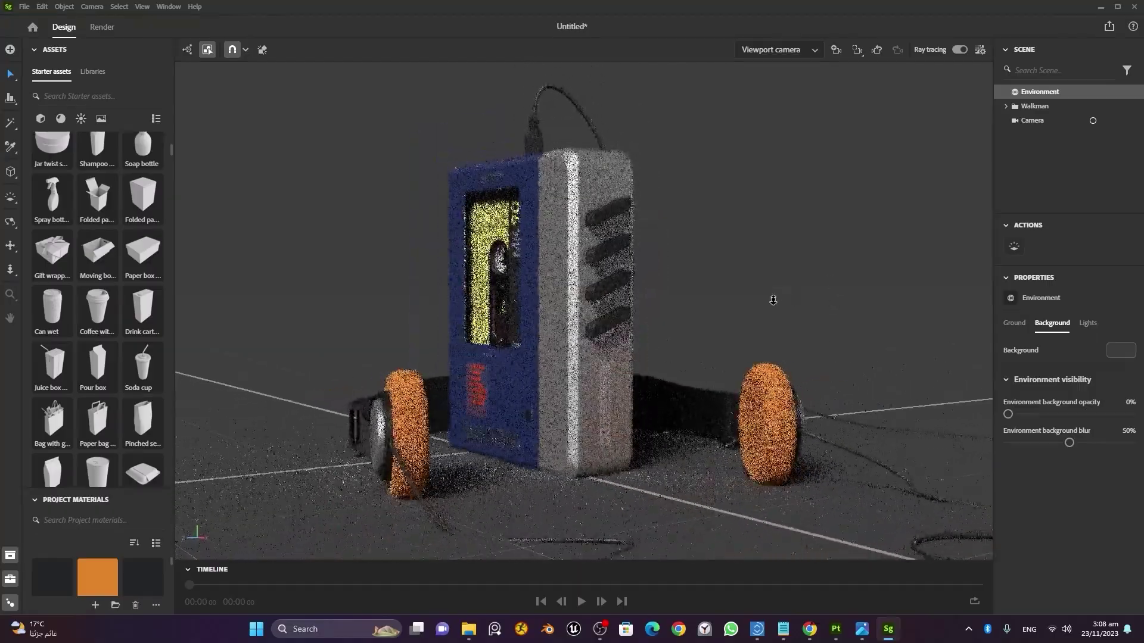
pyautogui.scroll(3, 774, 300)
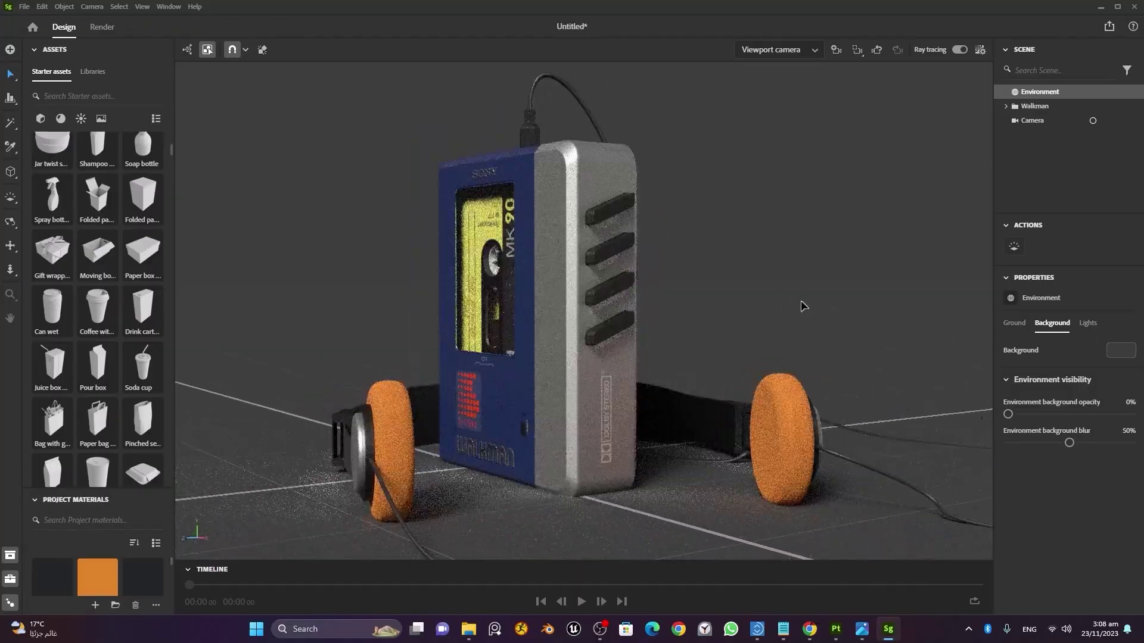
pyautogui.scroll(1, 812, 308)
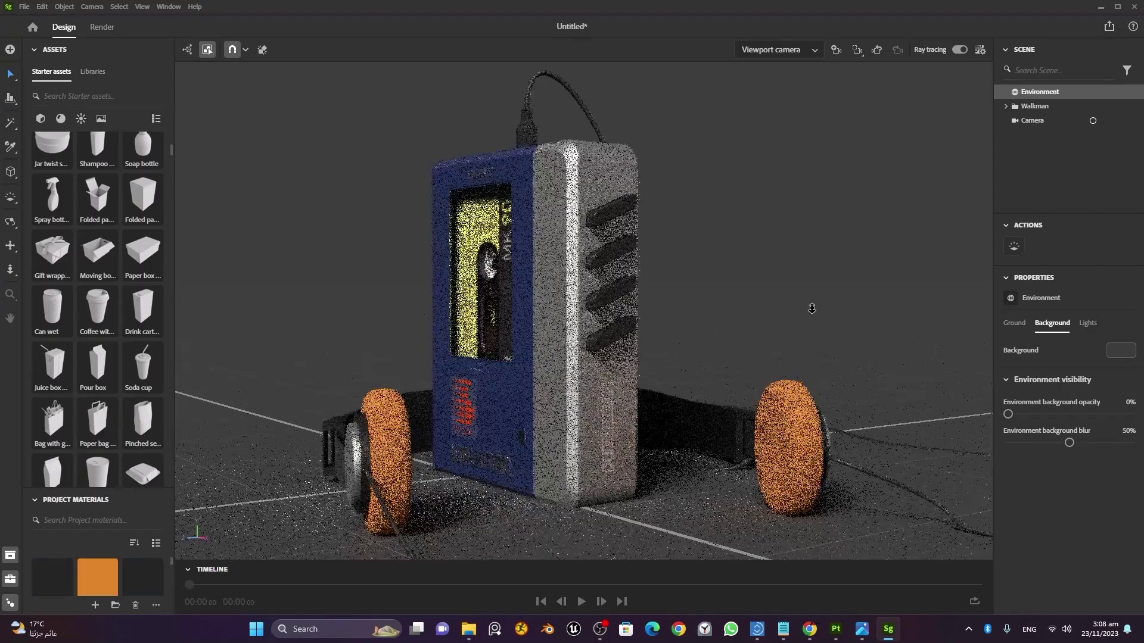
pyautogui.moveTo(813, 305); pyautogui.dragTo(812, 323, button='middle')
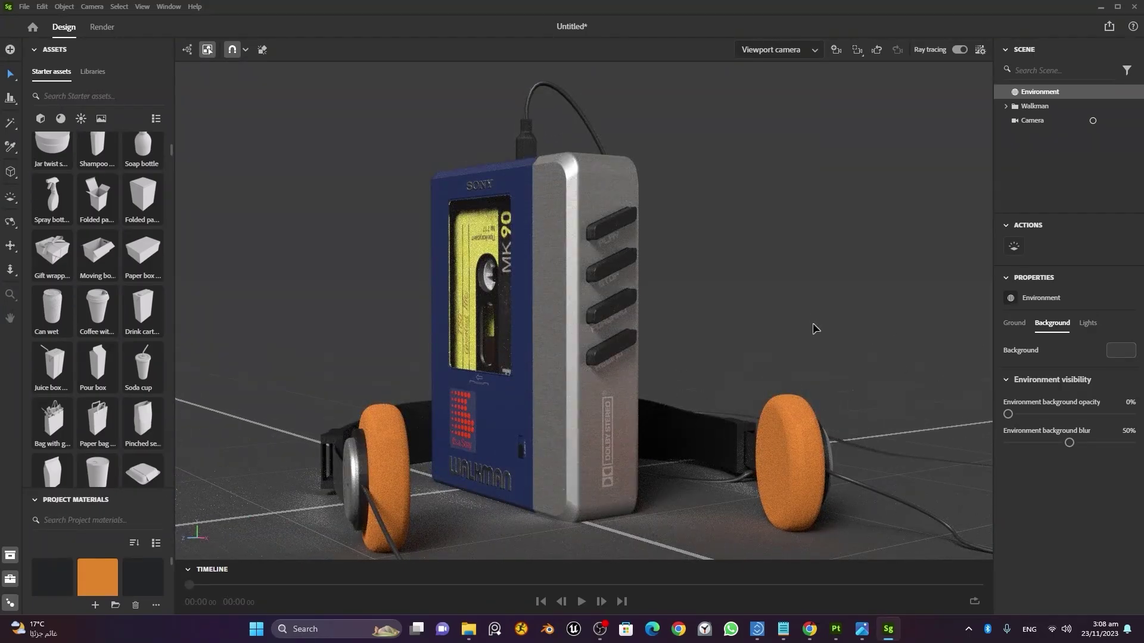
pyautogui.click(836, 51)
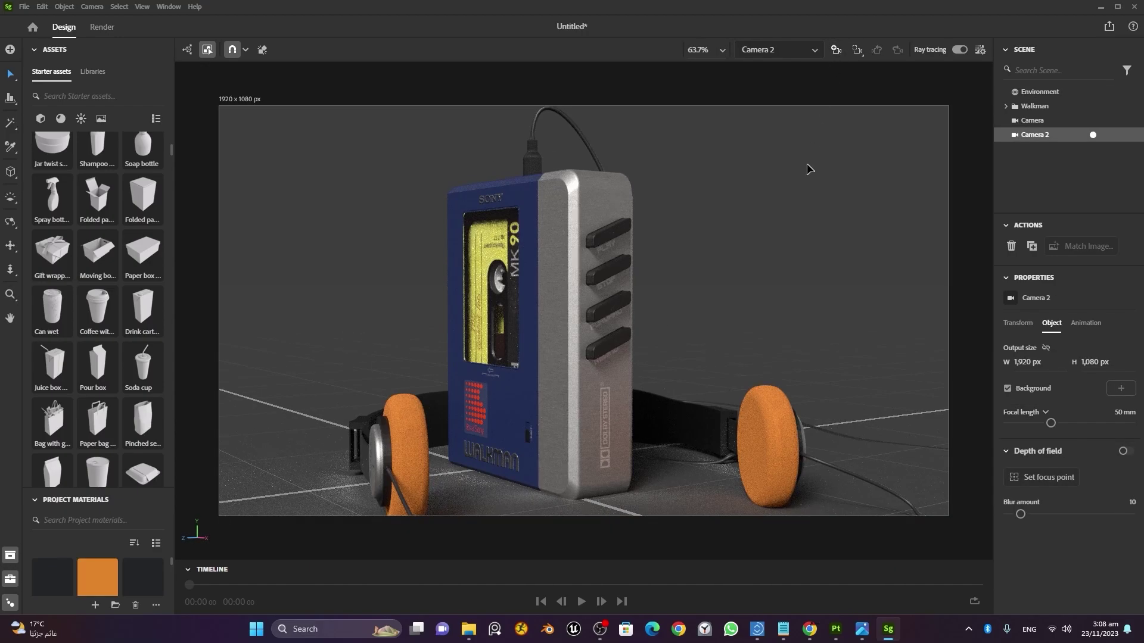
# Set the second camera's focal length to 35 mm and reframe it closely around the Walkman and both headphone pads.
pyautogui.keyDown('alt'); pyautogui.moveTo(775, 319); pyautogui.dragTo(761, 320); pyautogui.keyUp('alt')
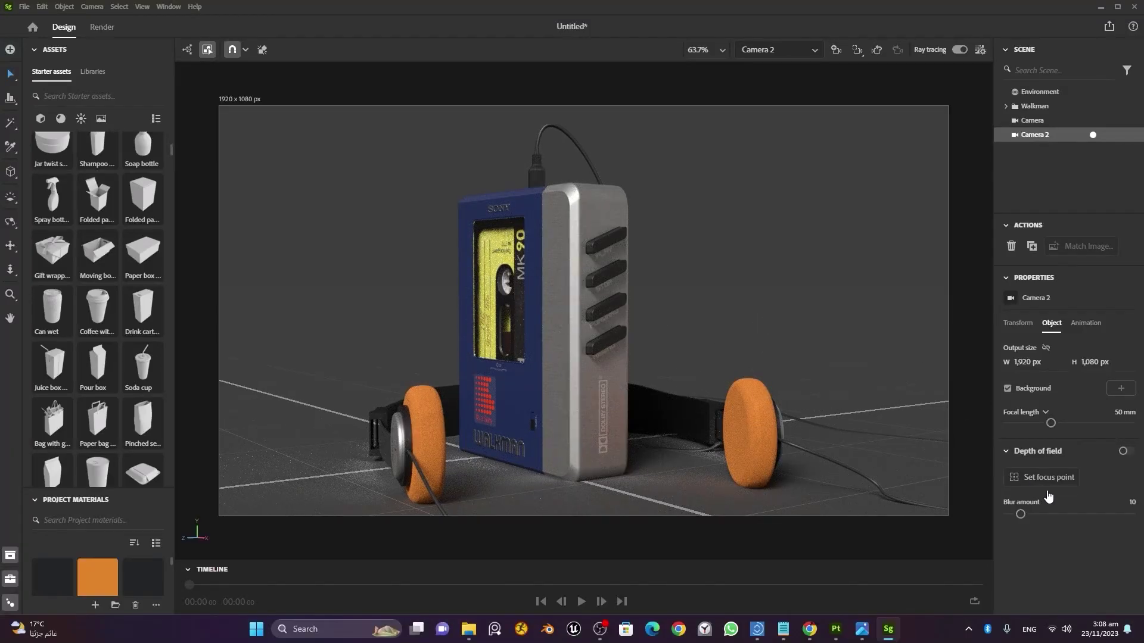
pyautogui.click(1125, 413)
pyautogui.write('35')
pyautogui.press('Return')
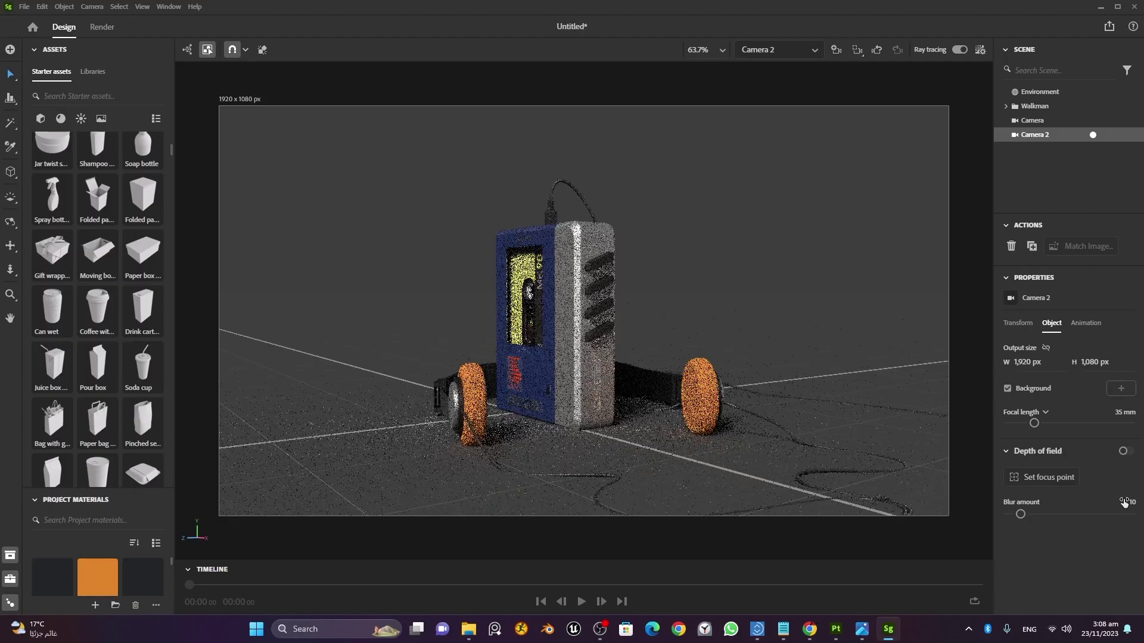
pyautogui.keyDown('alt'); pyautogui.moveTo(653, 431); pyautogui.dragTo(726, 420, button='right'); pyautogui.keyUp('alt')
pyautogui.keyDown('alt'); pyautogui.moveTo(727, 420); pyautogui.dragTo(724, 399, button='middle'); pyautogui.keyUp('alt')
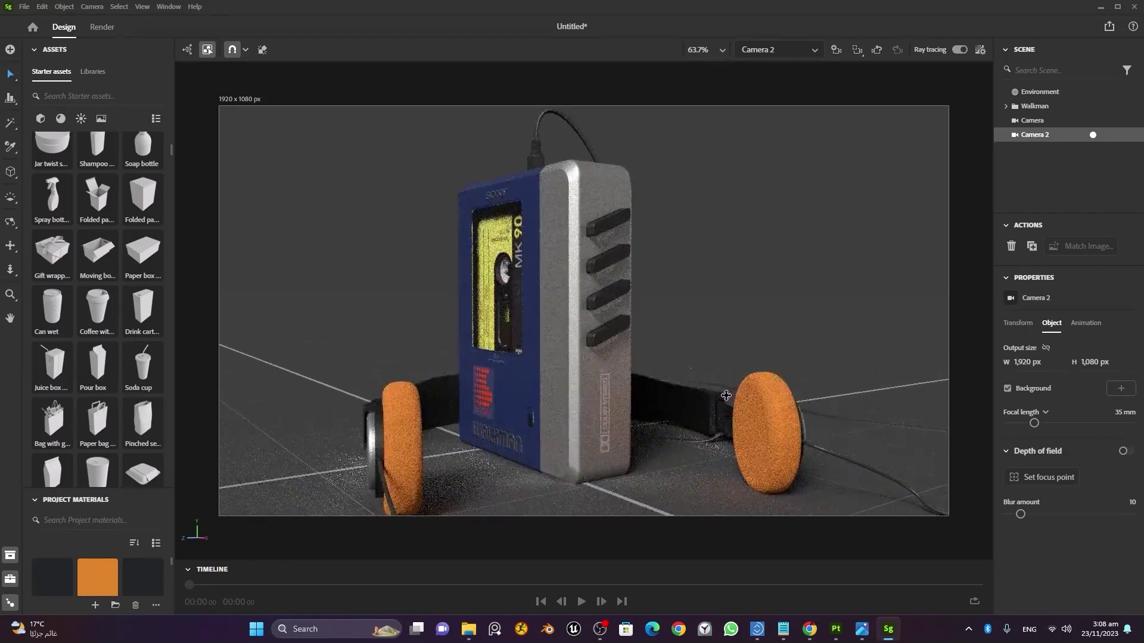
pyautogui.keyDown('alt'); pyautogui.moveTo(724, 400); pyautogui.dragTo(708, 399, button='right'); pyautogui.keyUp('alt')
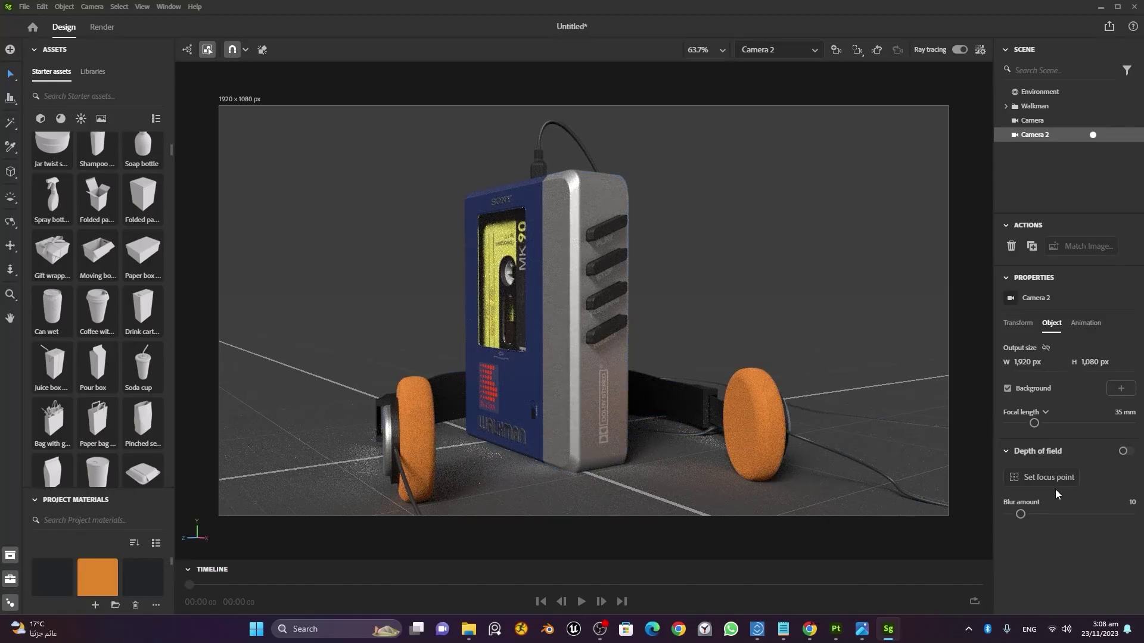
# Try to set the second camera's focus point on the Walkman's button side with depth of field still off.
pyautogui.click(1048, 478)
pyautogui.click(602, 379)
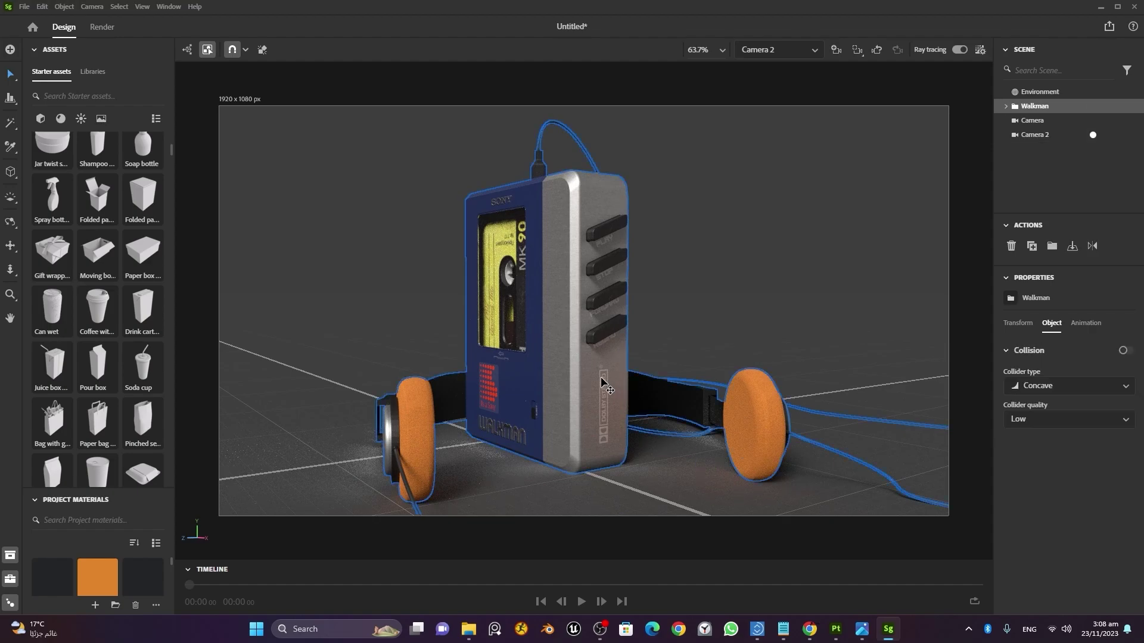
pyautogui.click(1041, 141)
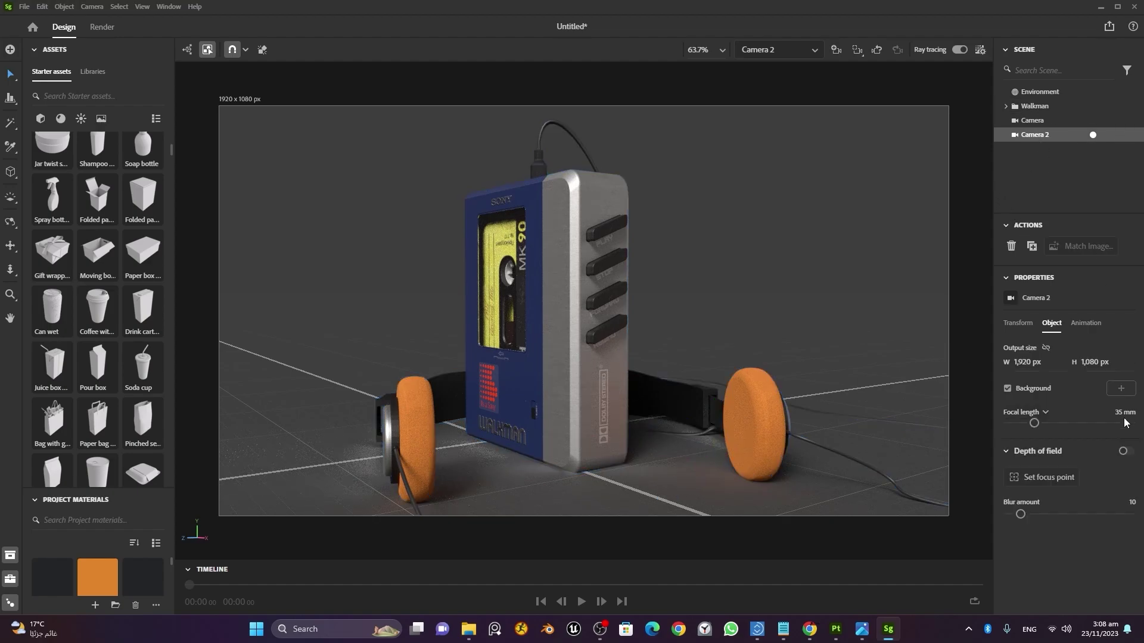
pyautogui.click(1049, 478)
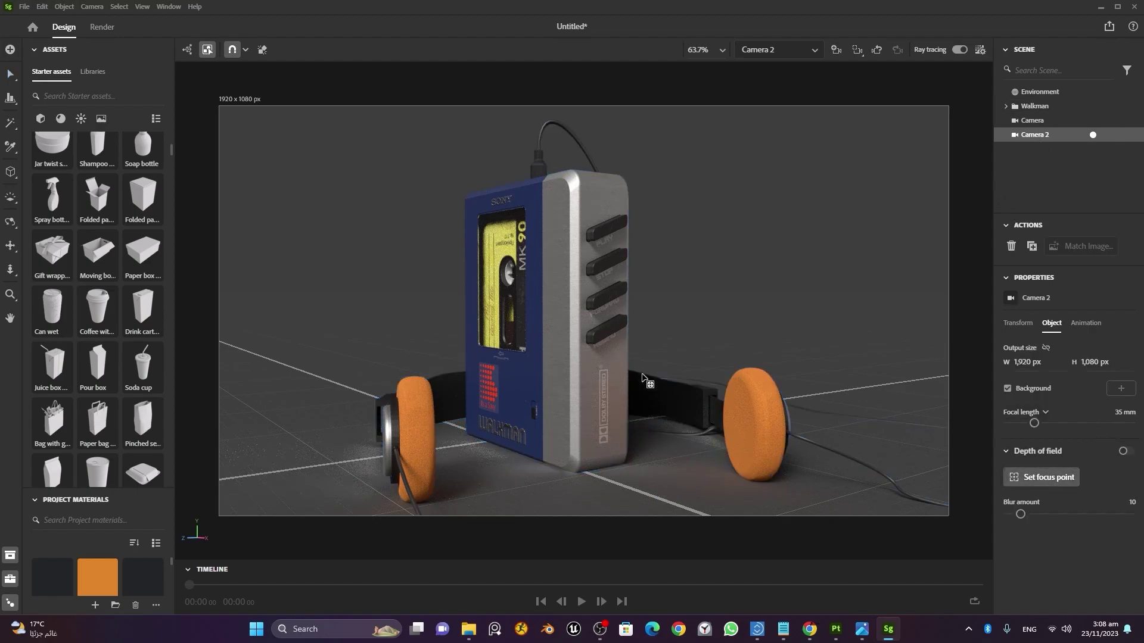
pyautogui.click(608, 337)
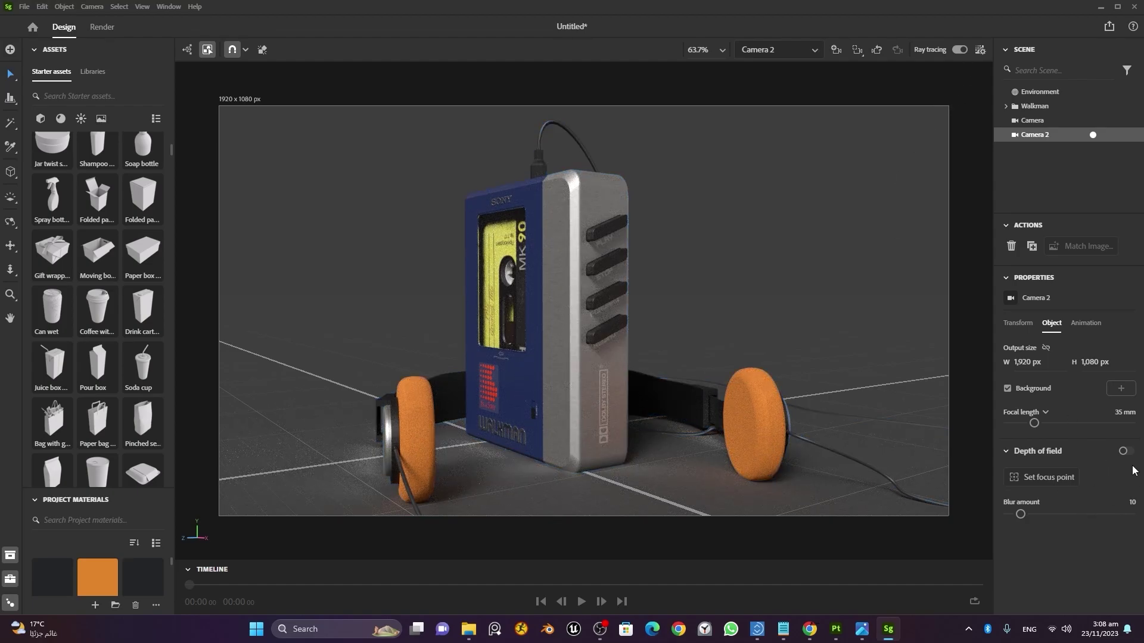
# Enable depth of field on the second camera and set its focus point on the lowest button on the Walkman's side.
pyautogui.click(1131, 503)
pyautogui.click(1124, 452)
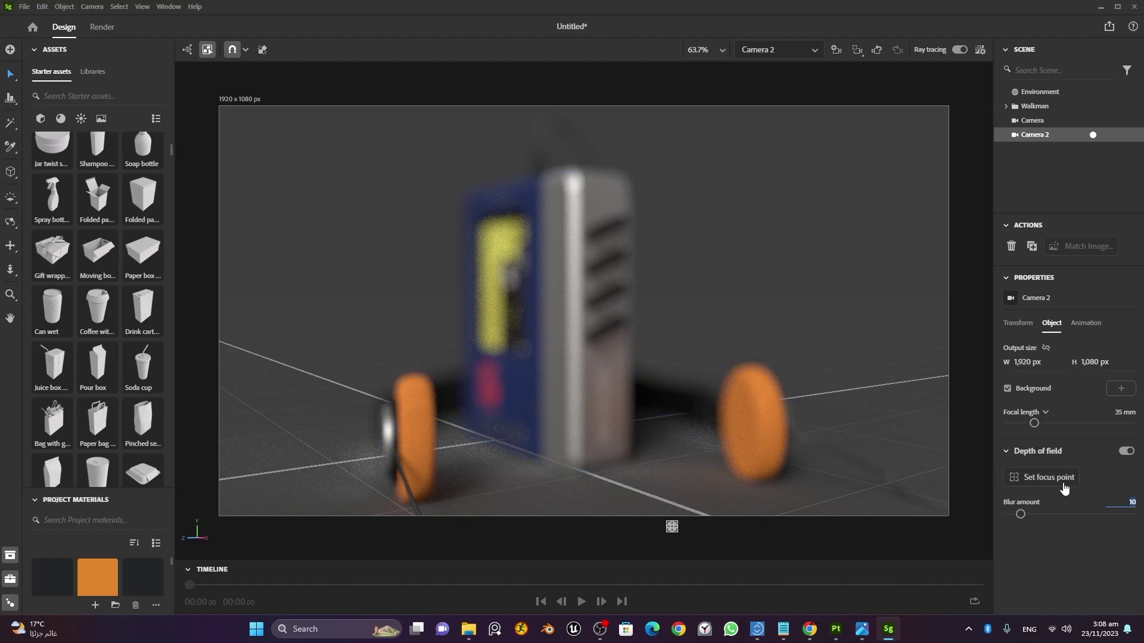
pyautogui.click(1065, 488)
pyautogui.click(607, 331)
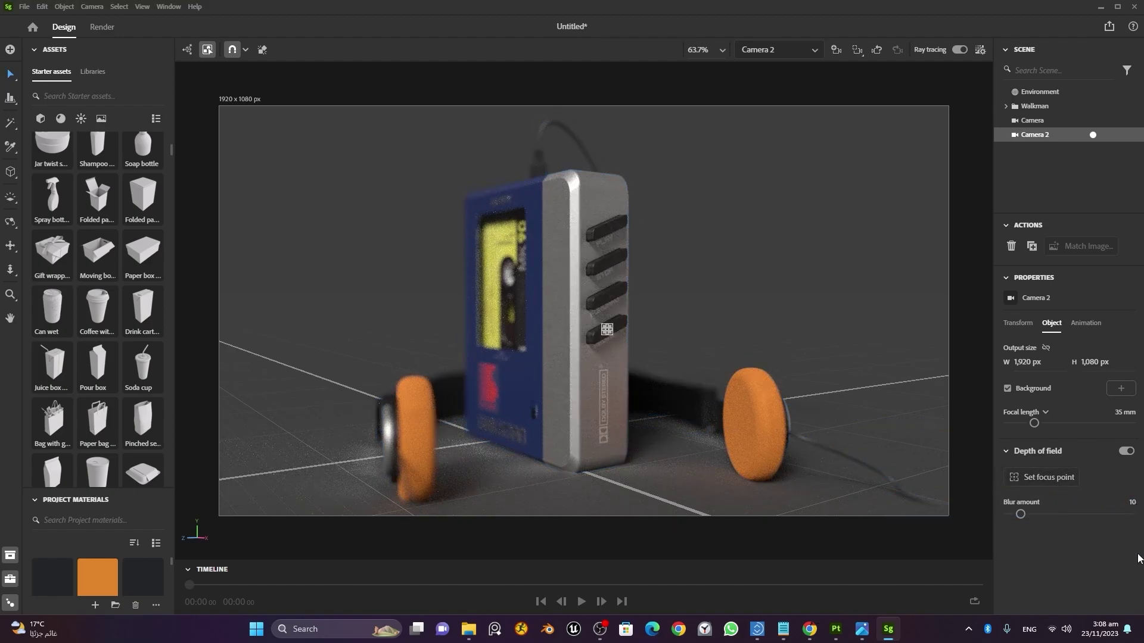
# Compare blur amounts of 2 and 5 on the second camera, keep 5, and return to the viewport camera.
pyautogui.click(1133, 502)
pyautogui.write('2')
pyautogui.press('Return')
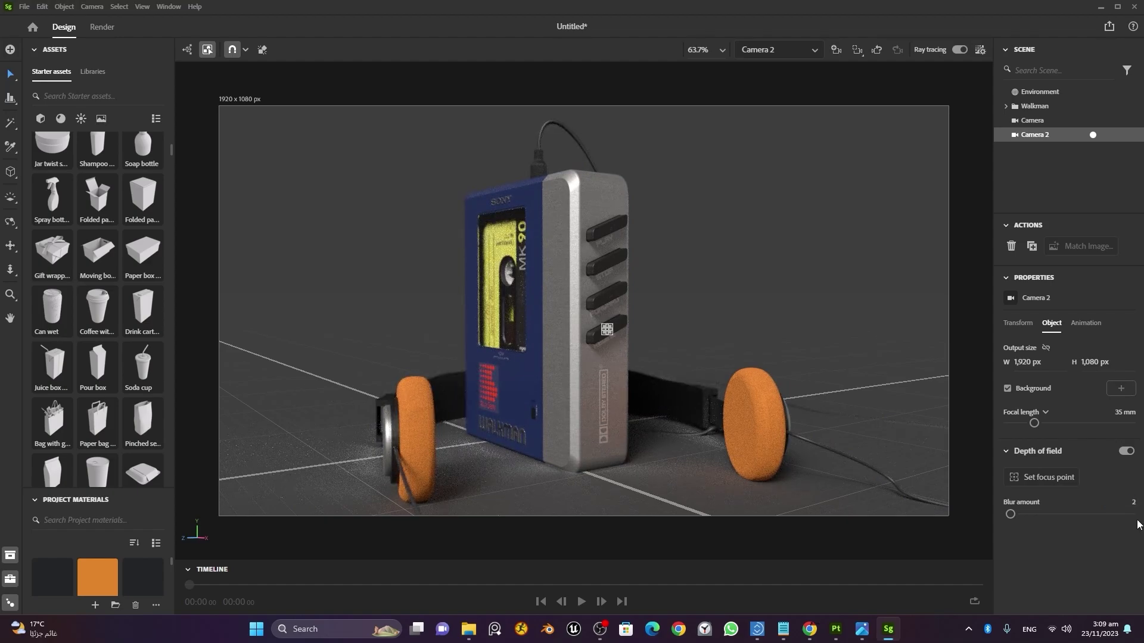
pyautogui.click(1136, 502)
pyautogui.write('5')
pyautogui.press('Return')
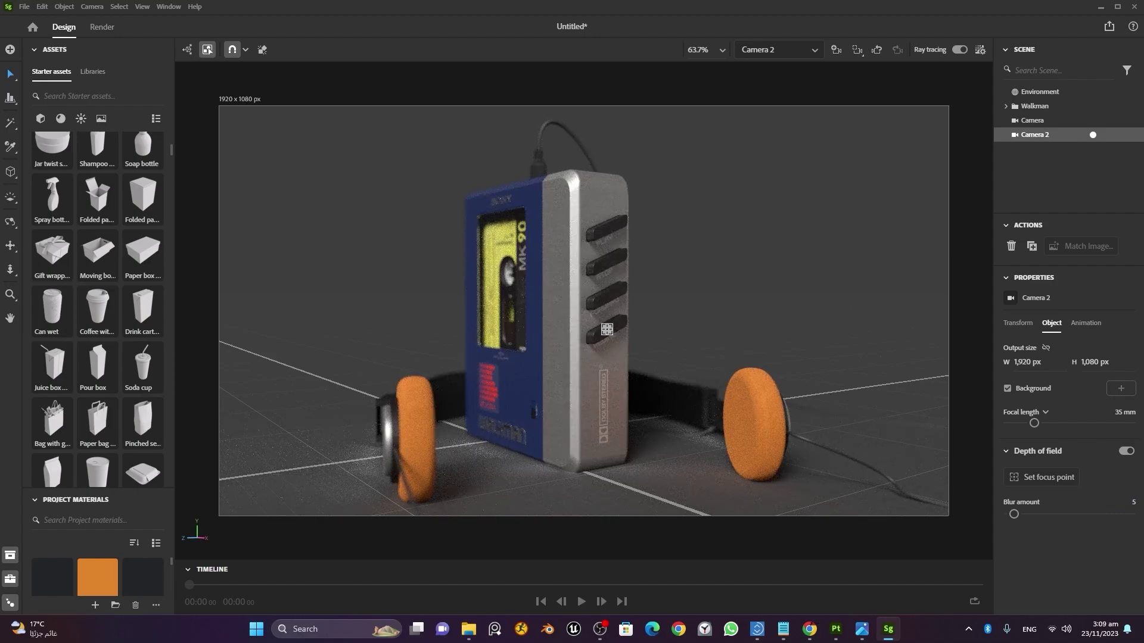
pyautogui.click(1133, 503)
pyautogui.write('2')
pyautogui.press('Return')
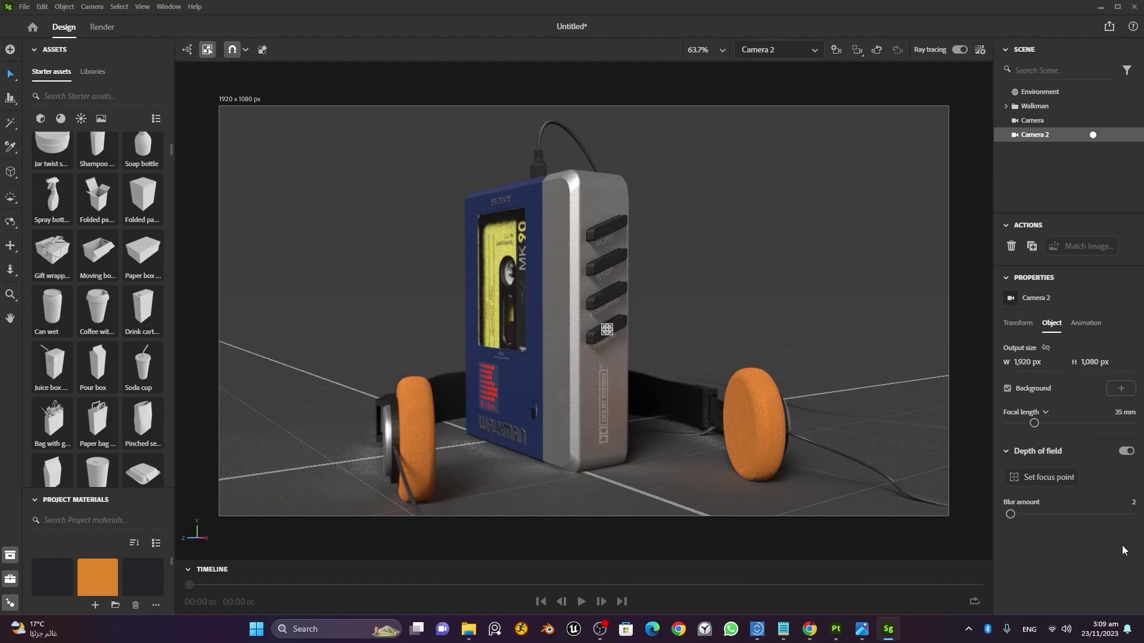
pyautogui.click(1133, 503)
pyautogui.press('Return')
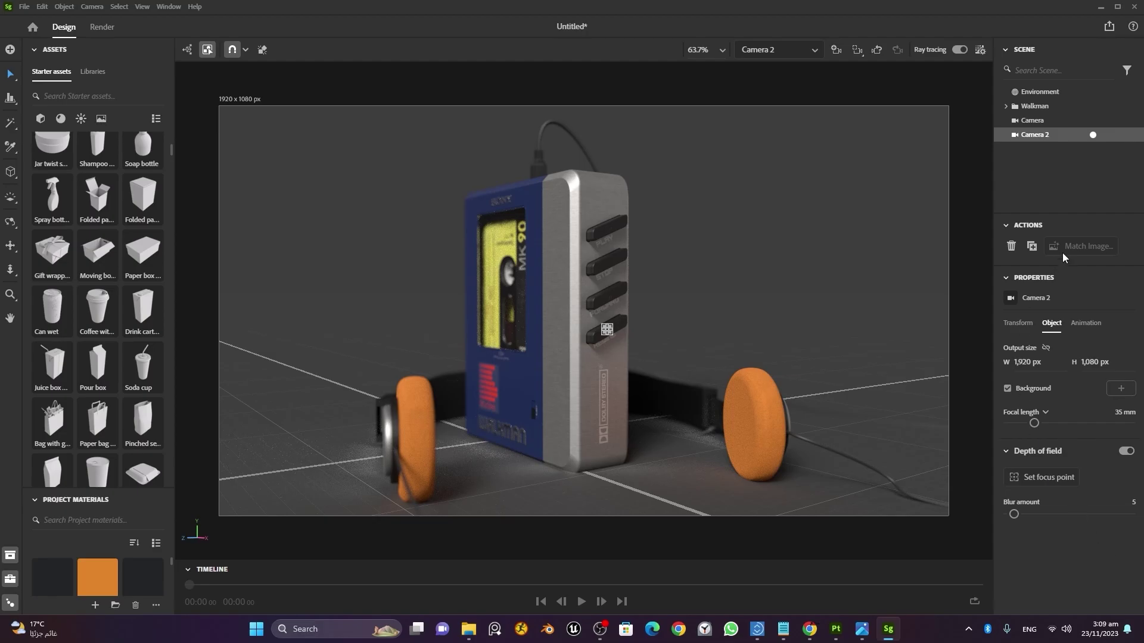
pyautogui.click(1094, 135)
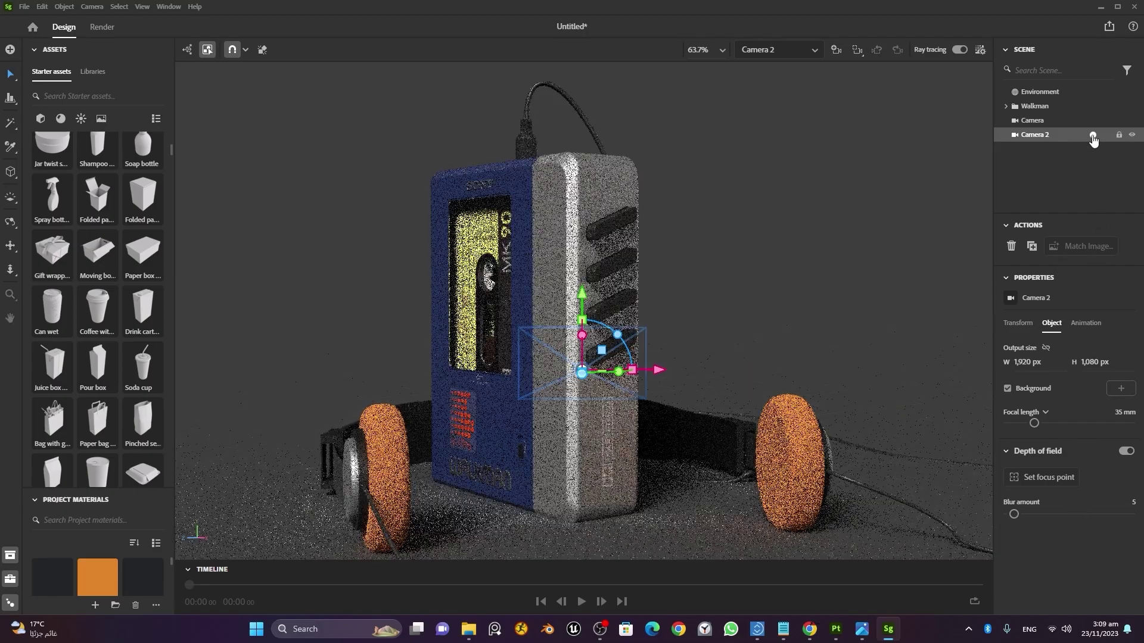
# Orbit the viewport camera to a low rear view of the Walkman and headphones and add a third camera there.
pyautogui.click(785, 244)
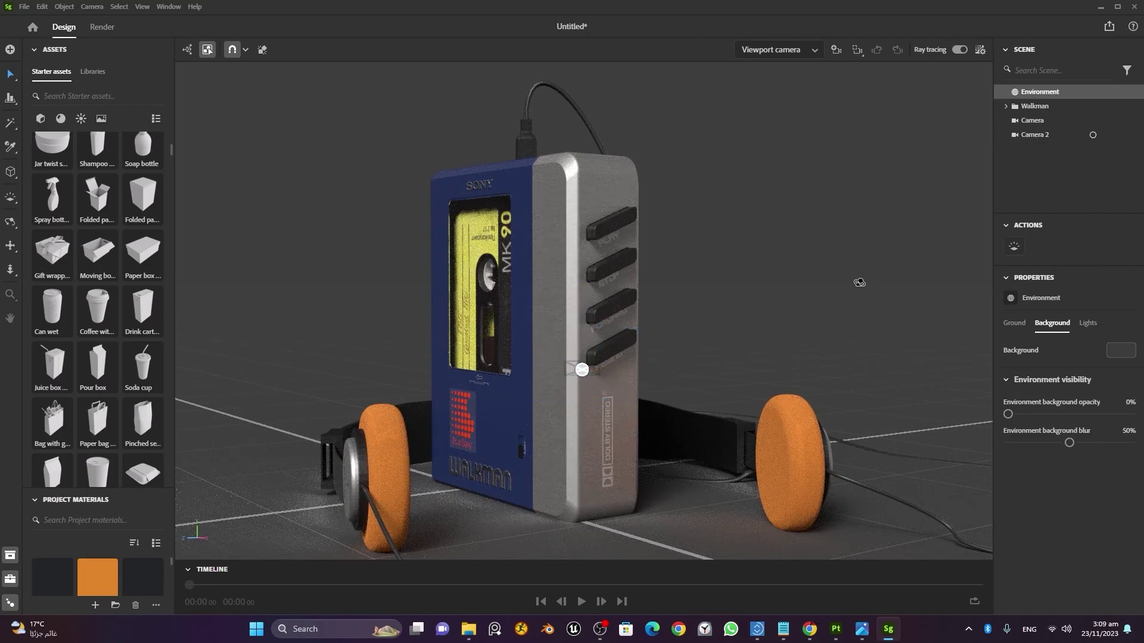
pyautogui.moveTo(785, 245); pyautogui.dragTo(370, 165)
pyautogui.moveTo(603, 273)
pyautogui.mouseDown()
pyautogui.moveTo(624, 258)
pyautogui.moveTo(748, 258)
pyautogui.moveTo(726, 289)
pyautogui.moveTo(756, 309)
pyautogui.moveTo(739, 311)
pyautogui.moveTo(767, 306)
pyautogui.moveTo(741, 314)
pyautogui.mouseUp()
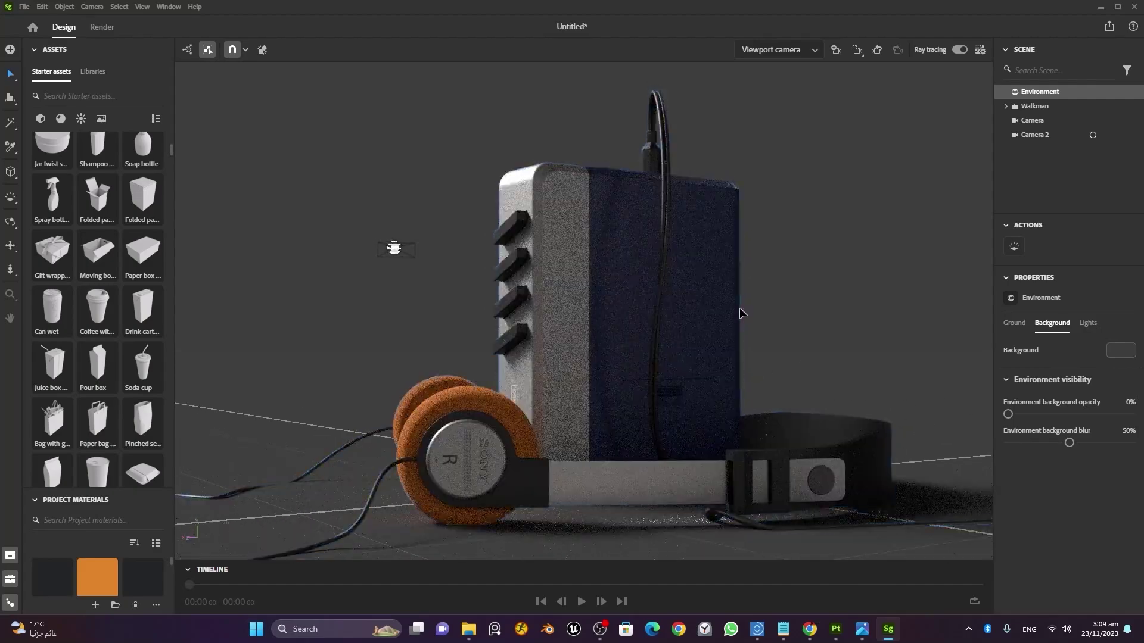
pyautogui.click(837, 51)
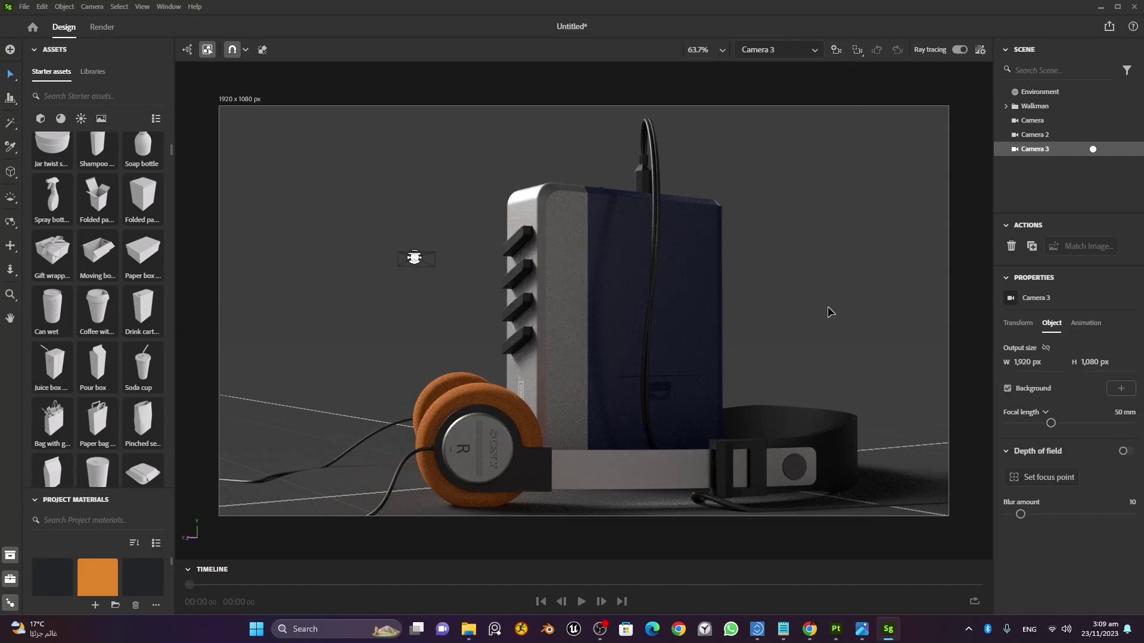
# Set the third camera's focal length to 35 mm and reframe it closer around the Walkman's back and headphones.
pyautogui.scroll(-1, 826, 305)
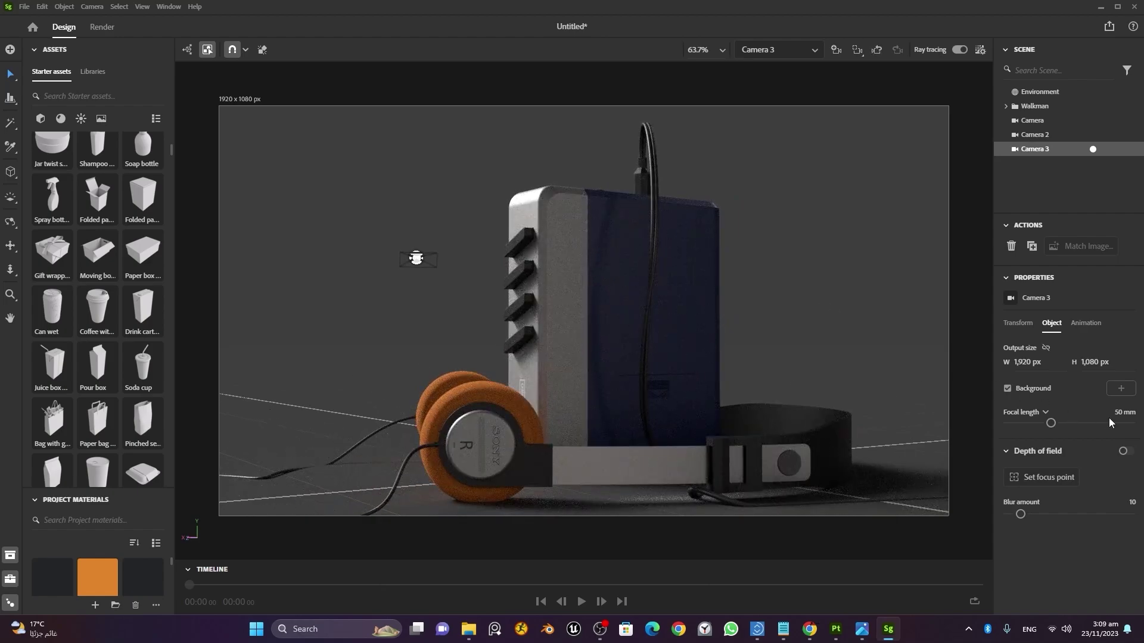
pyautogui.click(1123, 413)
pyautogui.write('35')
pyautogui.press('Return')
pyautogui.scroll(2, 733, 376)
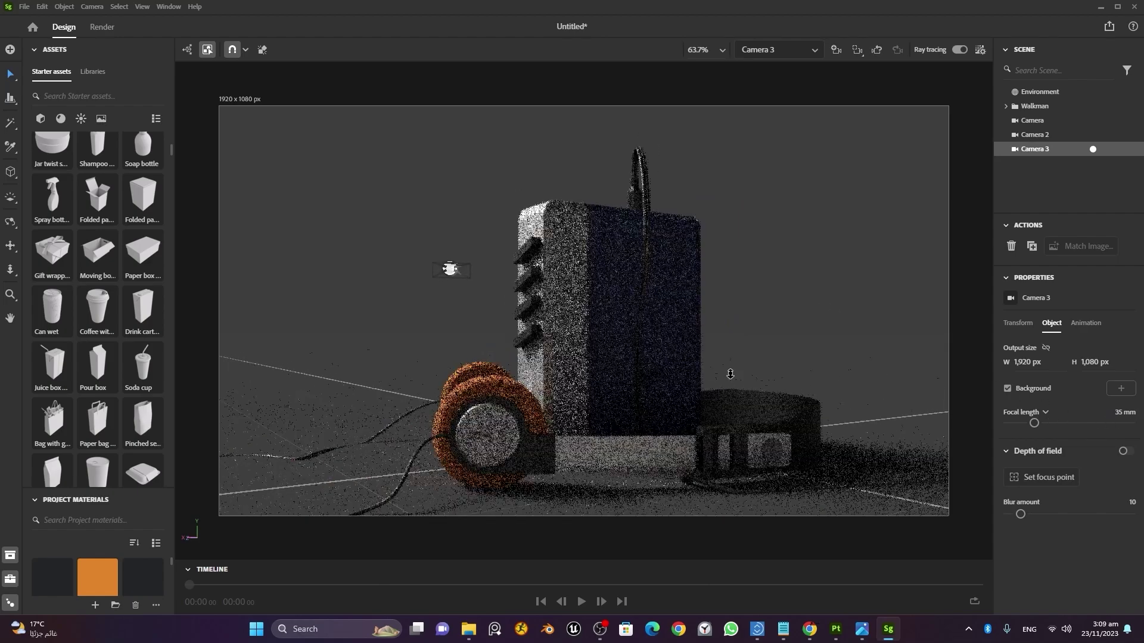
pyautogui.scroll(-2, 753, 378)
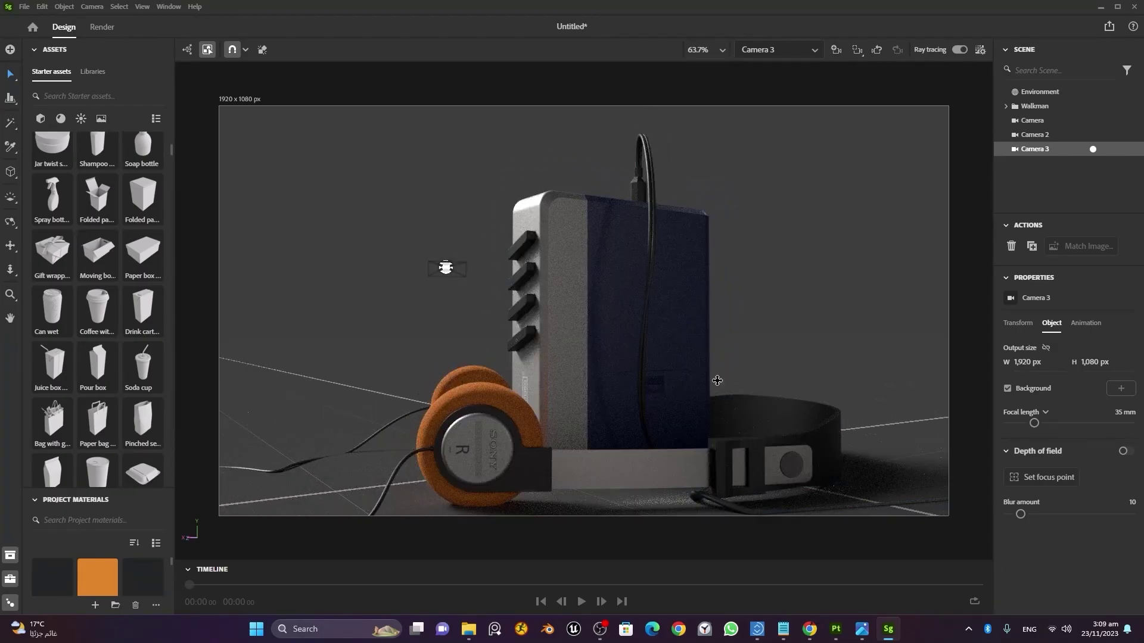
pyautogui.moveTo(718, 373); pyautogui.dragTo(716, 362, button='middle')
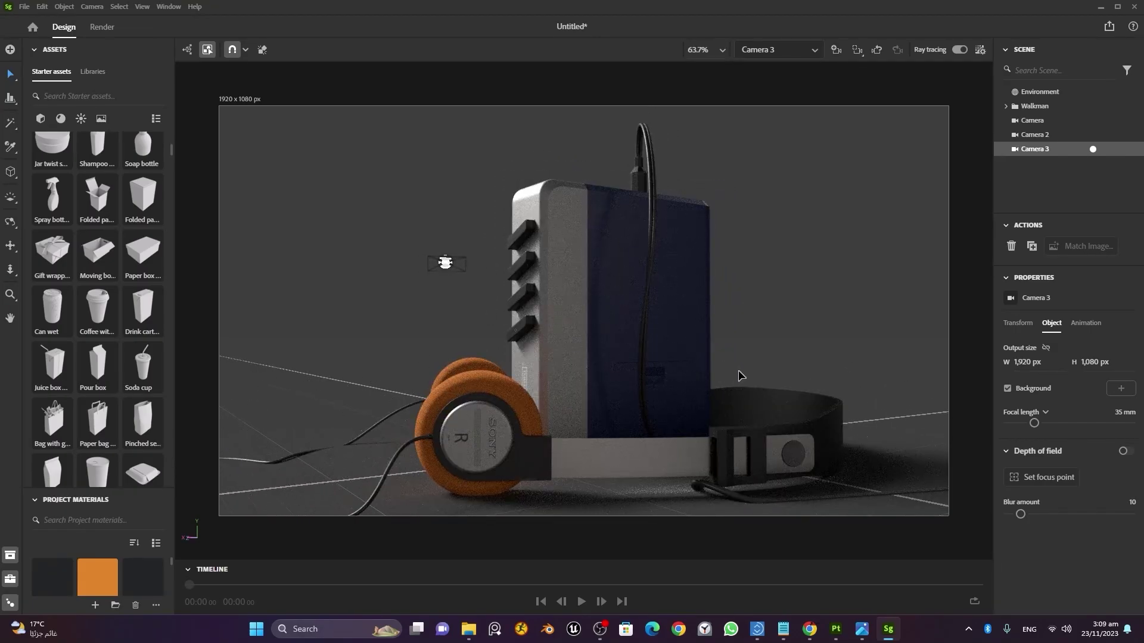
# Enable depth of field on the third camera, try focusing on the headphone's R cap, and set the focus point on the Walkman's blue back.
pyautogui.click(1123, 451)
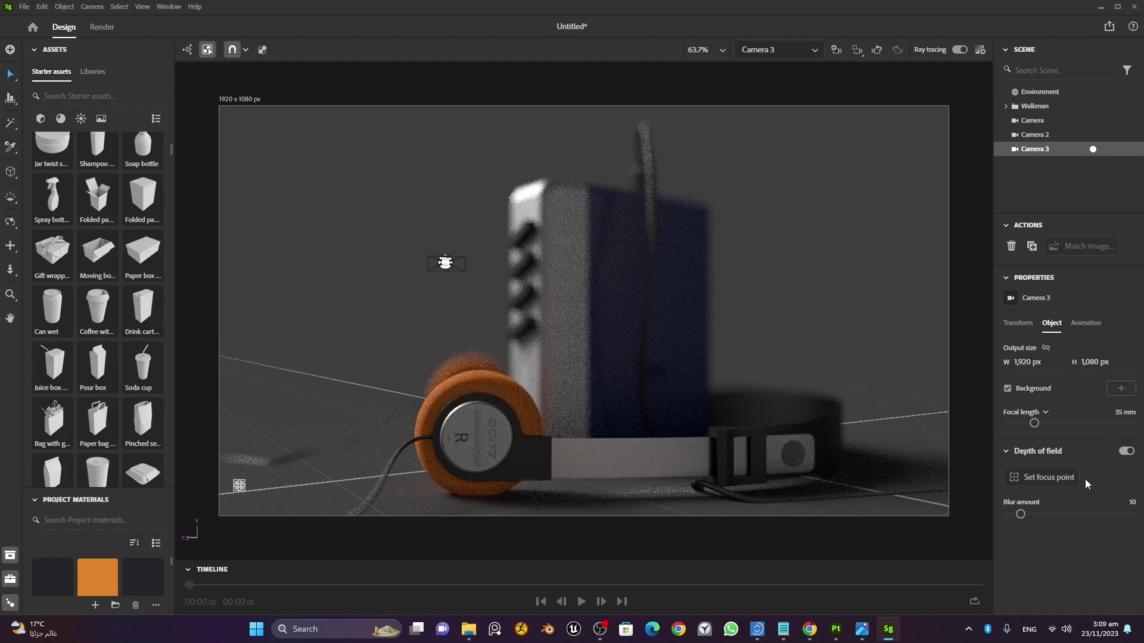
pyautogui.click(1048, 479)
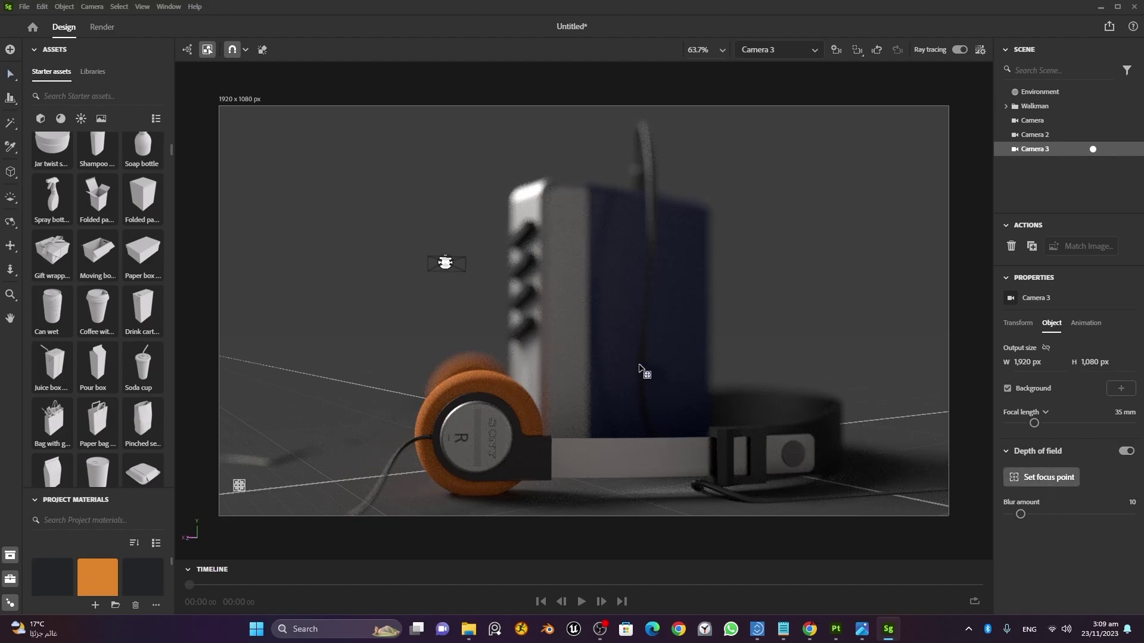
pyautogui.click(484, 432)
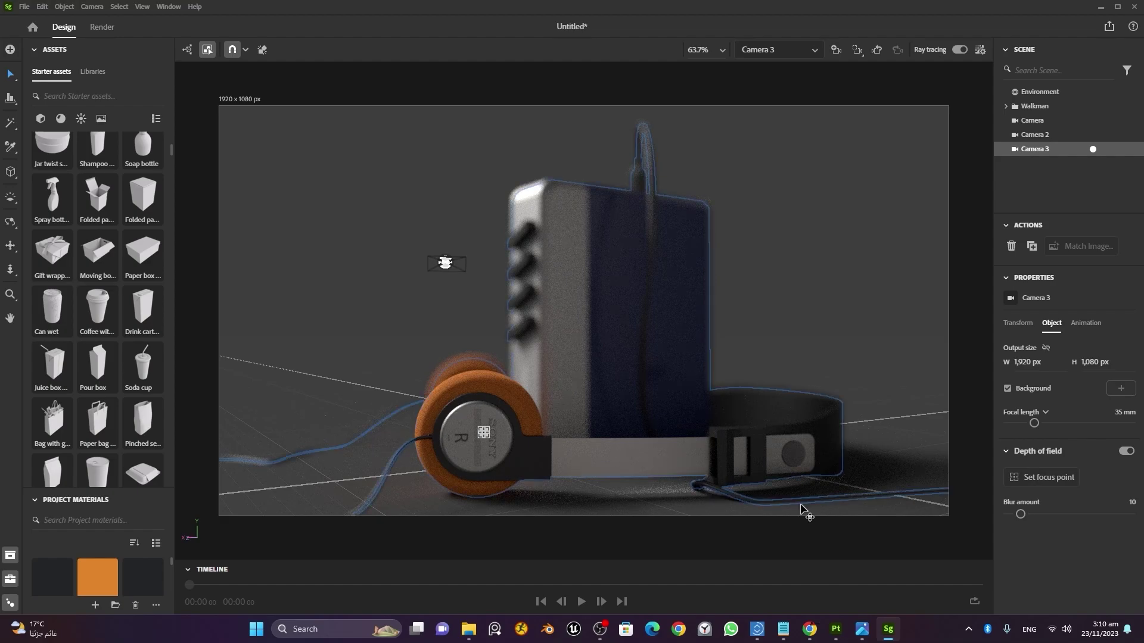
pyautogui.click(1049, 480)
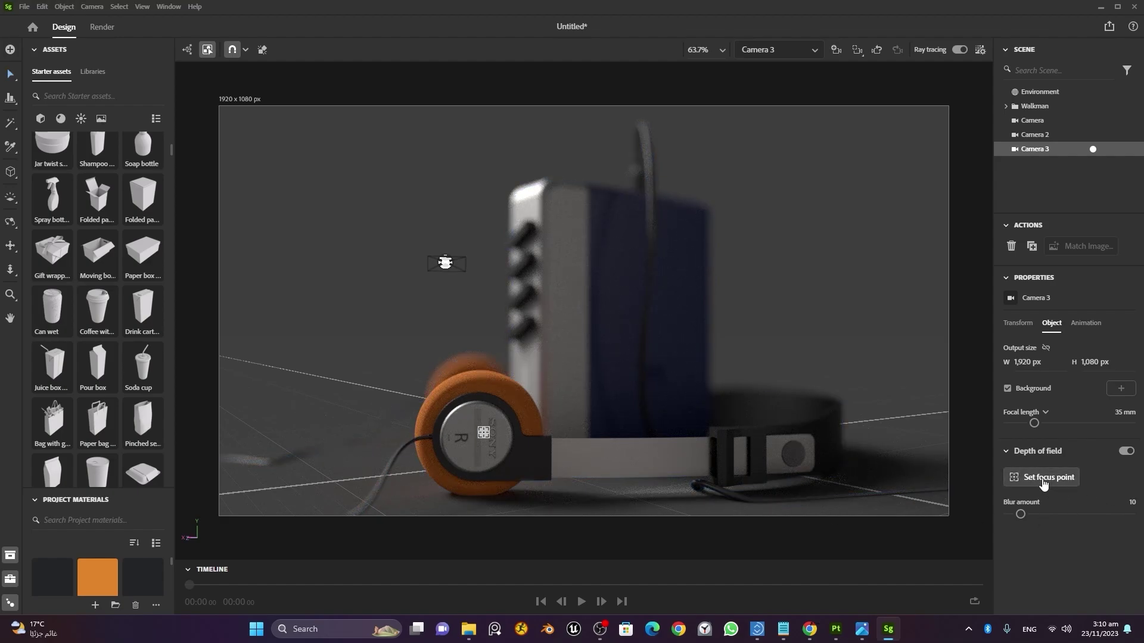
pyautogui.click(659, 318)
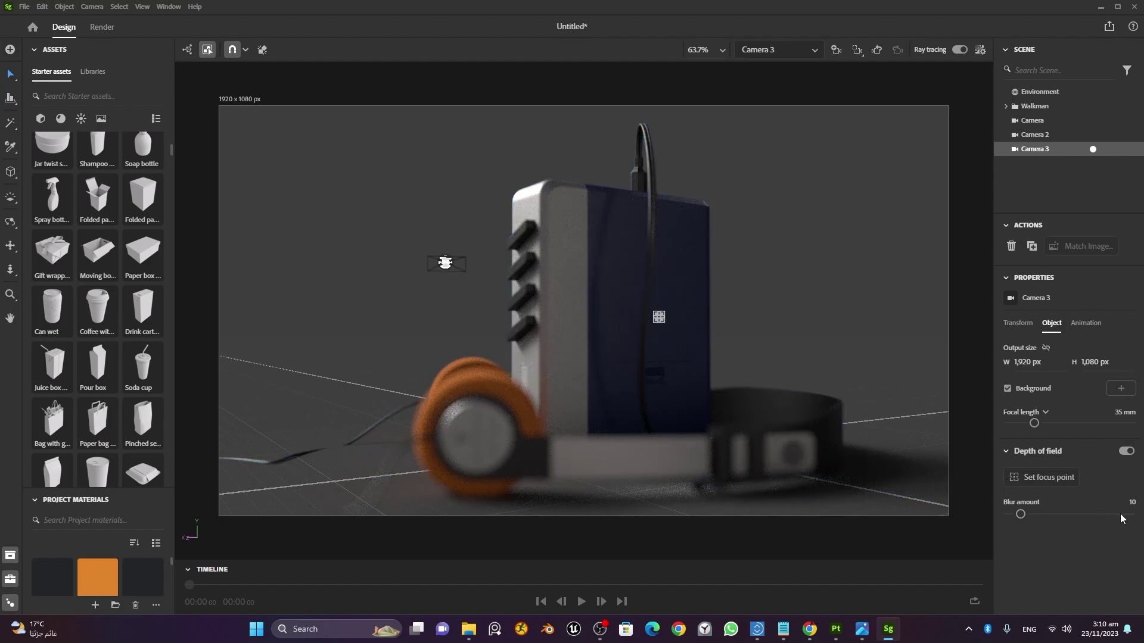
# Compare blur amounts of 5, 2 and 4 on the third camera and settle on 3.
pyautogui.write('5')
pyautogui.press('Return')
pyautogui.click(1134, 504)
pyautogui.write('2')
pyautogui.press('Return')
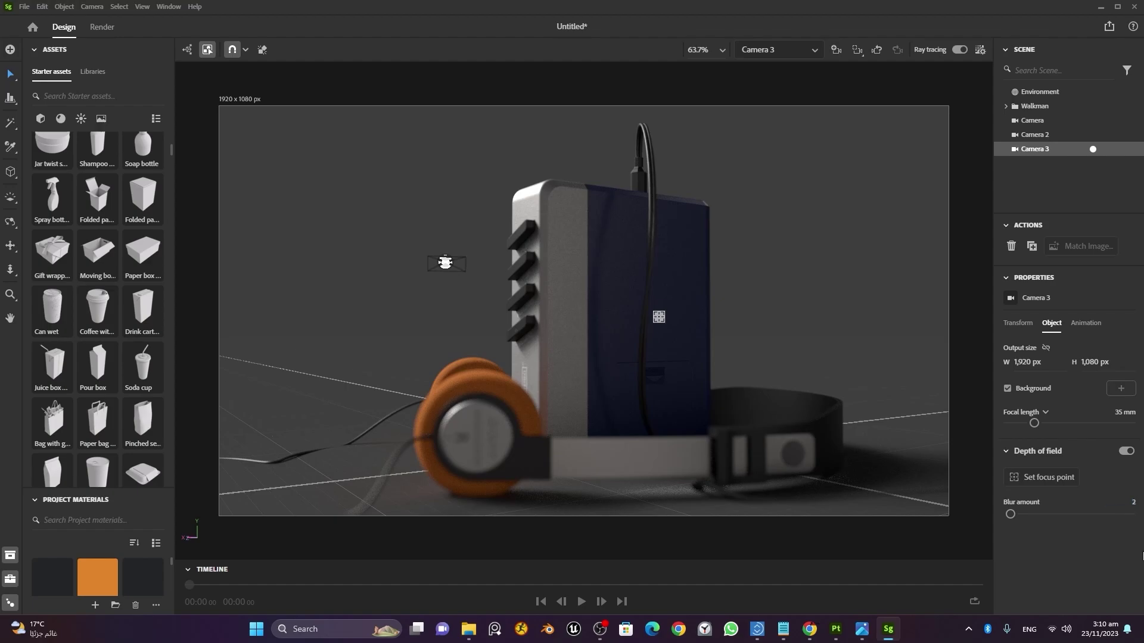
pyautogui.click(1133, 503)
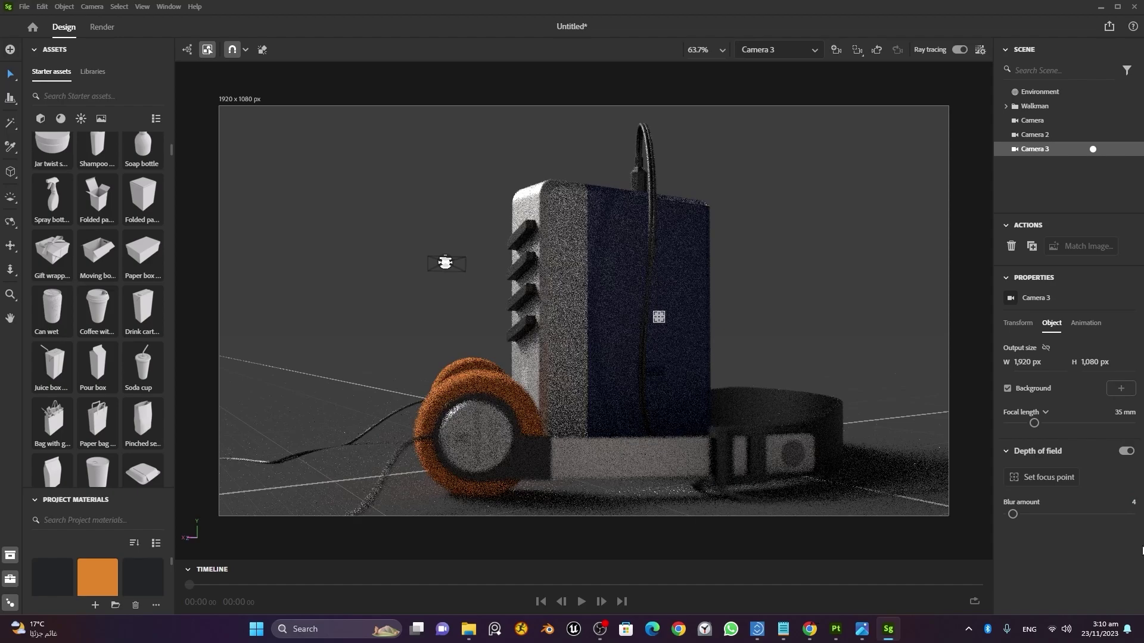
pyautogui.write('4')
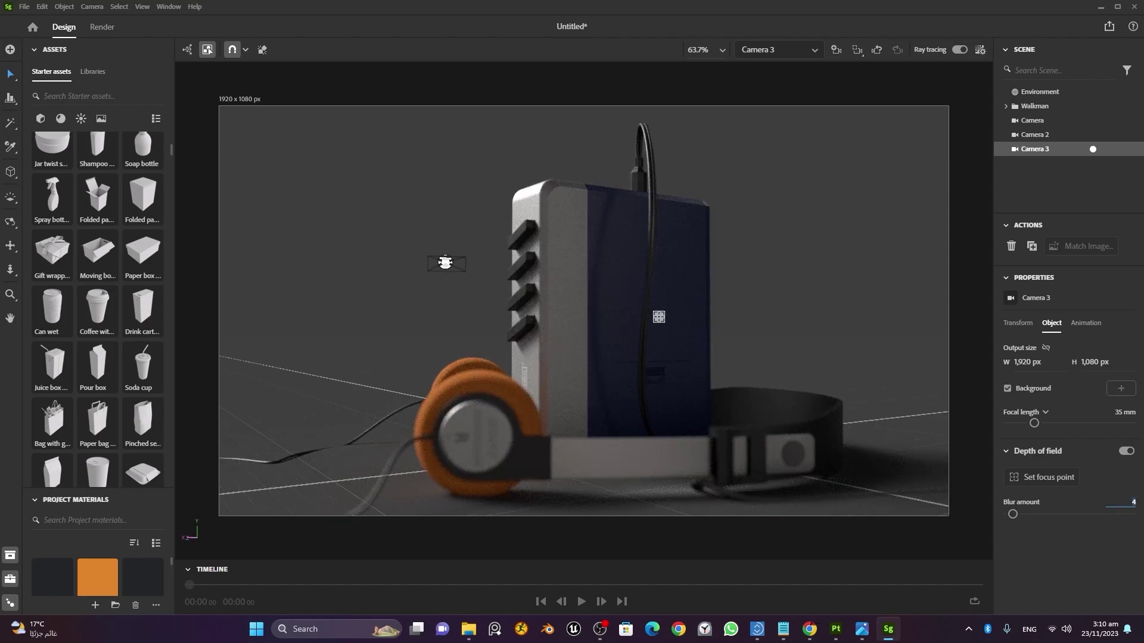
pyautogui.press('BackSpace')
pyautogui.write('3')
pyautogui.press('Return')
# Switch to the first camera's view and darken the environment background colour to hex 1C1C1C.
pyautogui.moveTo(1101, 123)
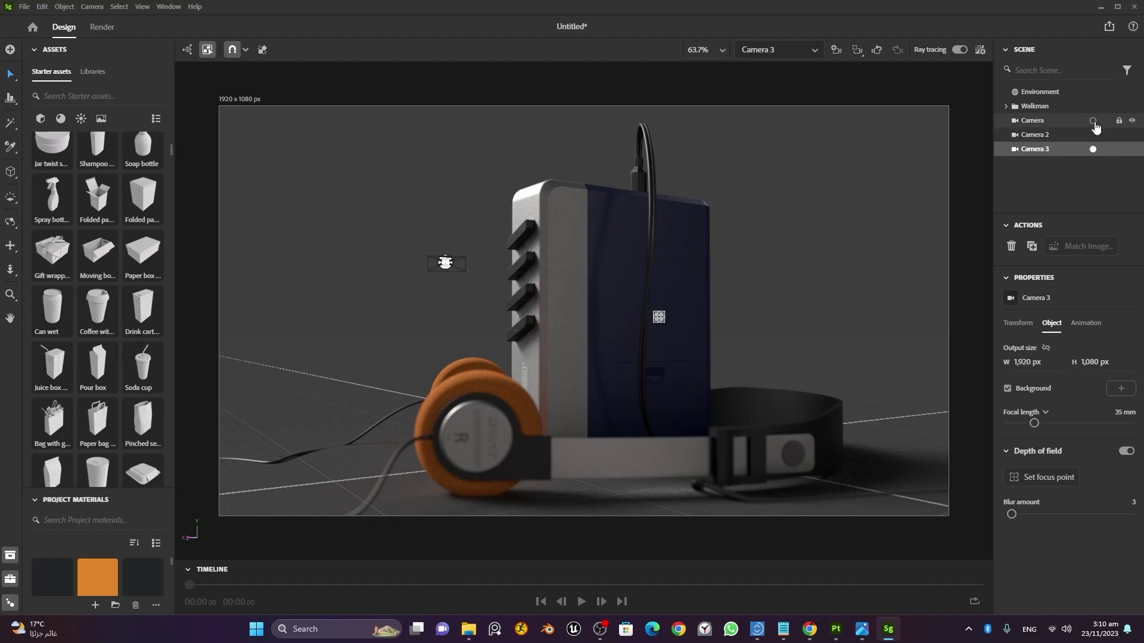
pyautogui.click(1093, 120)
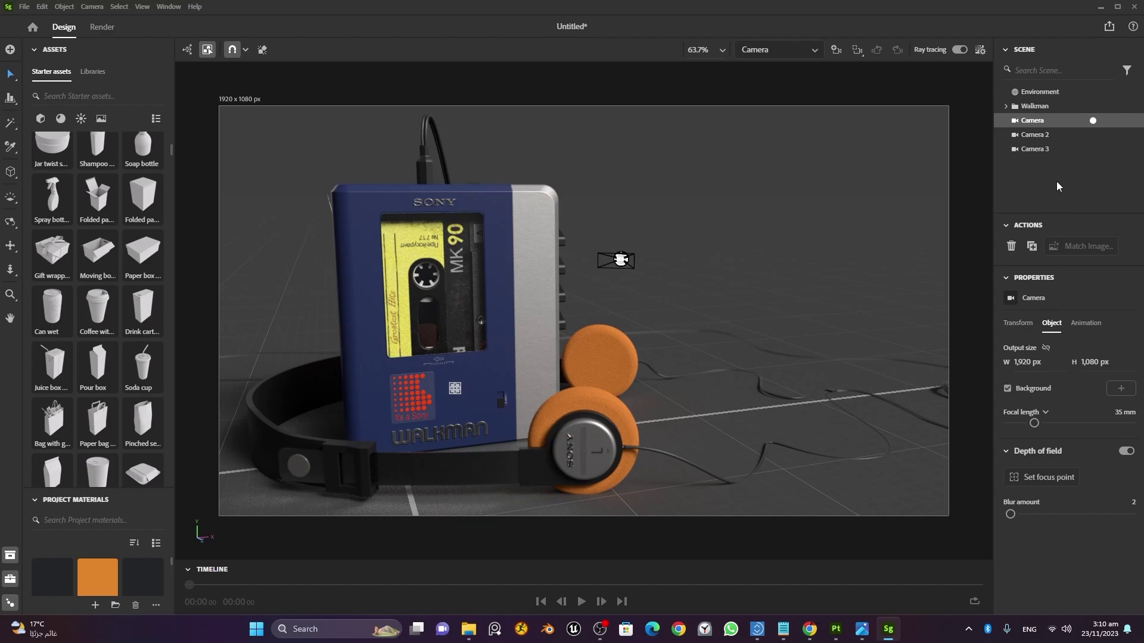
pyautogui.click(1114, 92)
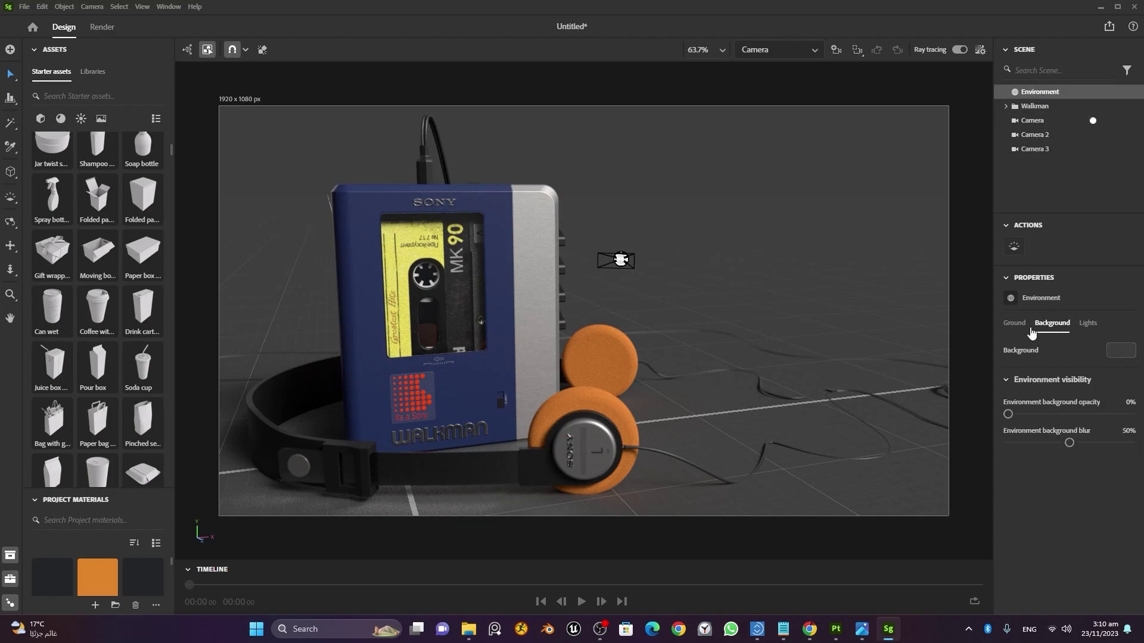
pyautogui.click(1123, 354)
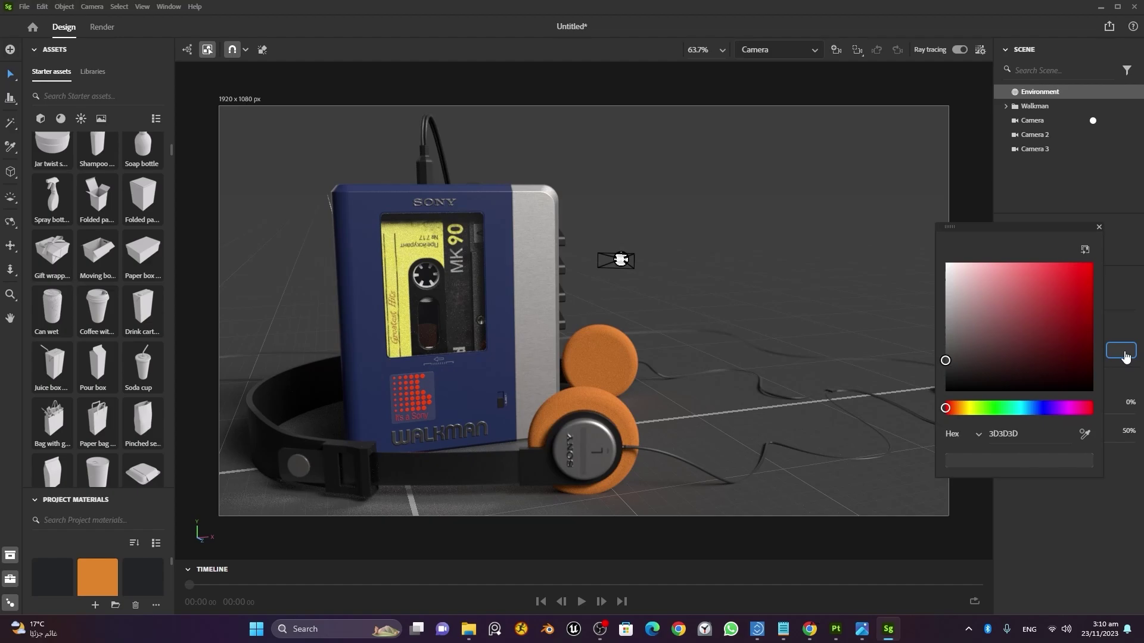
pyautogui.click(945, 373)
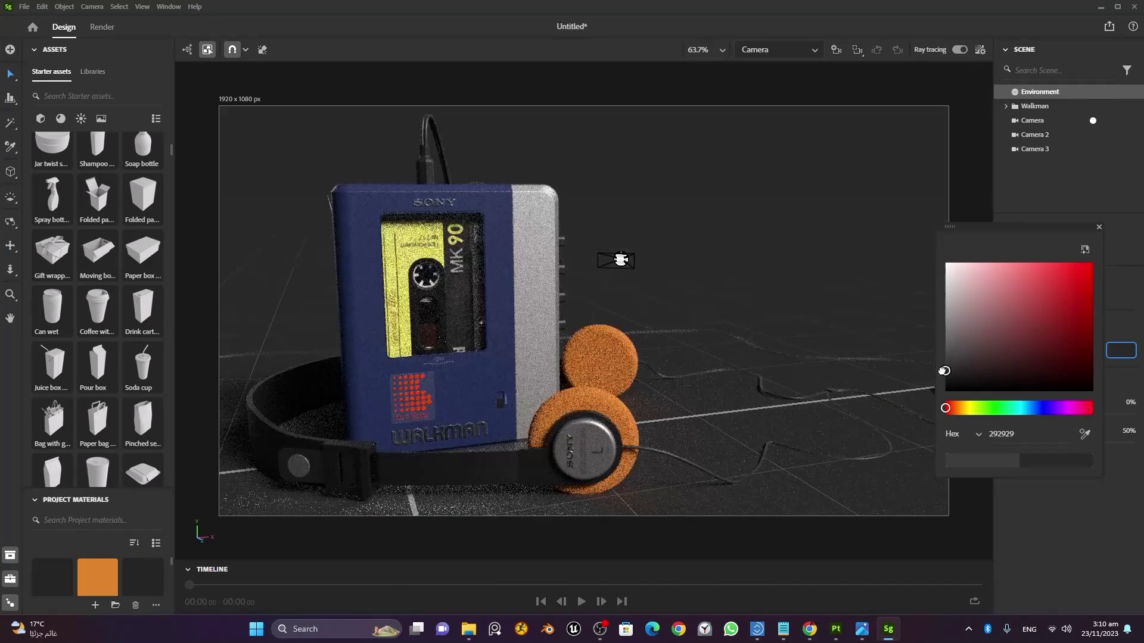
pyautogui.moveTo(943, 373); pyautogui.dragTo(943, 374)
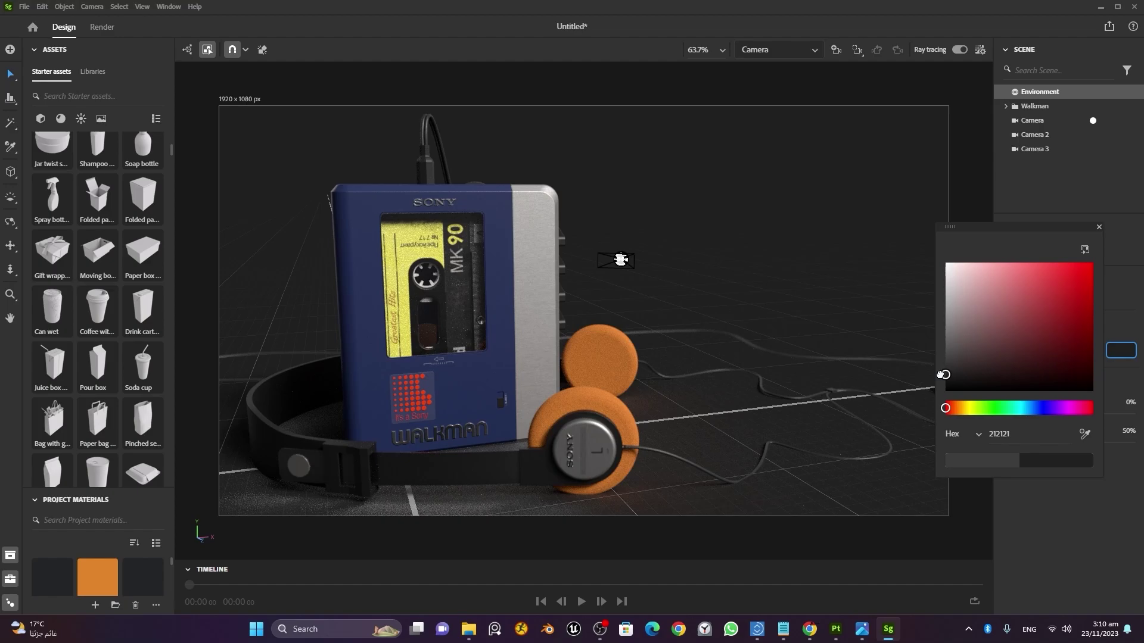
pyautogui.click(945, 377)
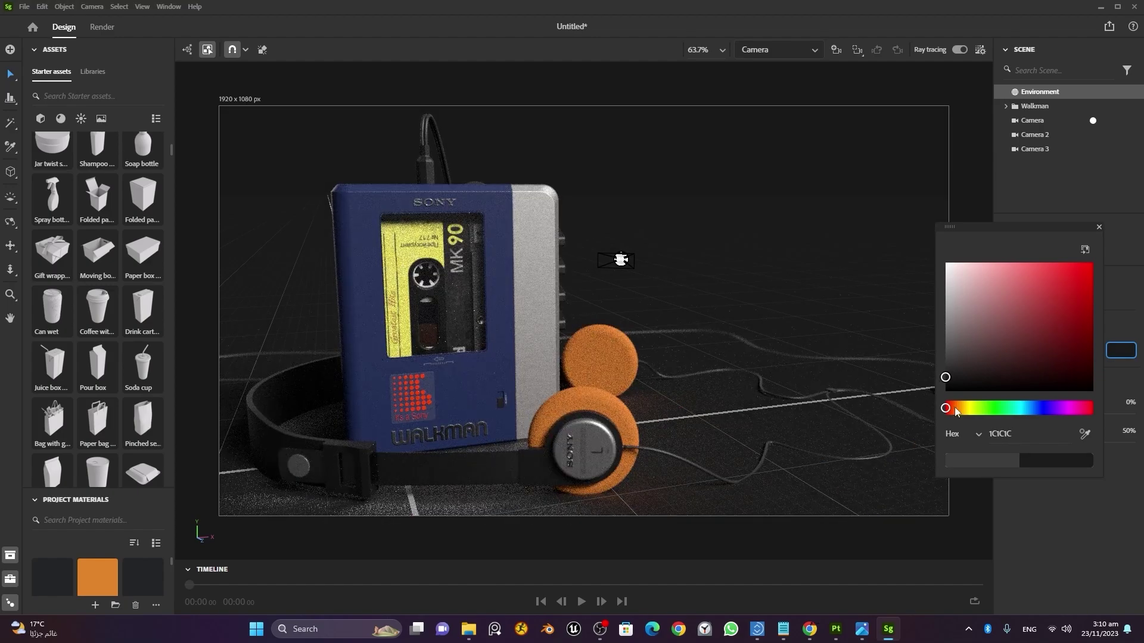
pyautogui.click(1025, 526)
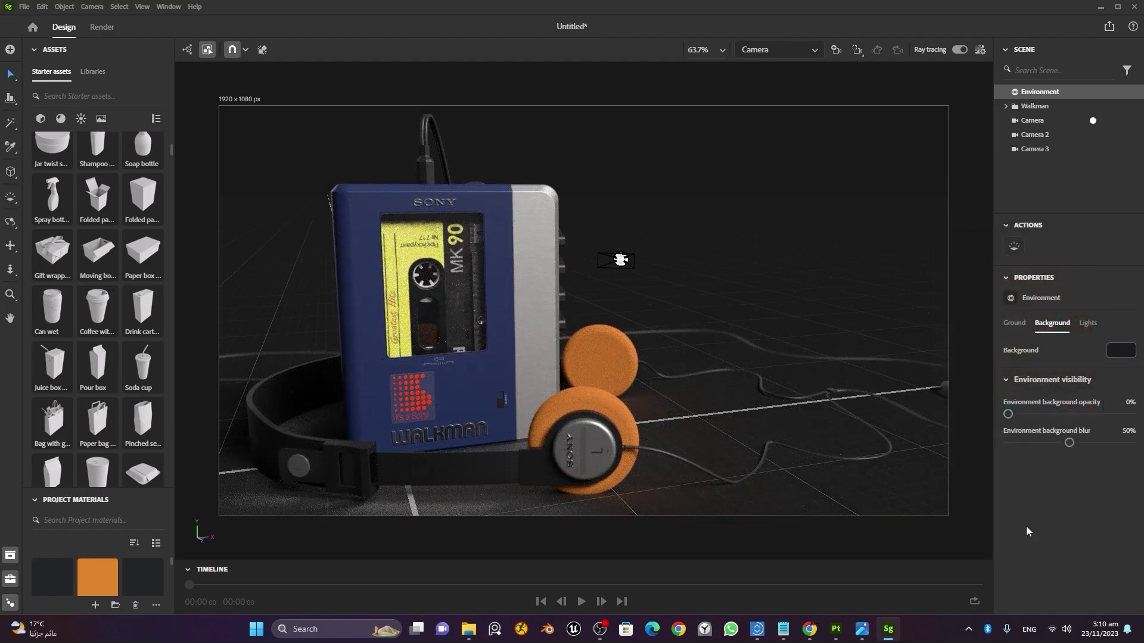
# Check the dark backdrop in the reference photo SONY WM.jpeg and fine-tune the environment background colour.
pyautogui.click(864, 632)
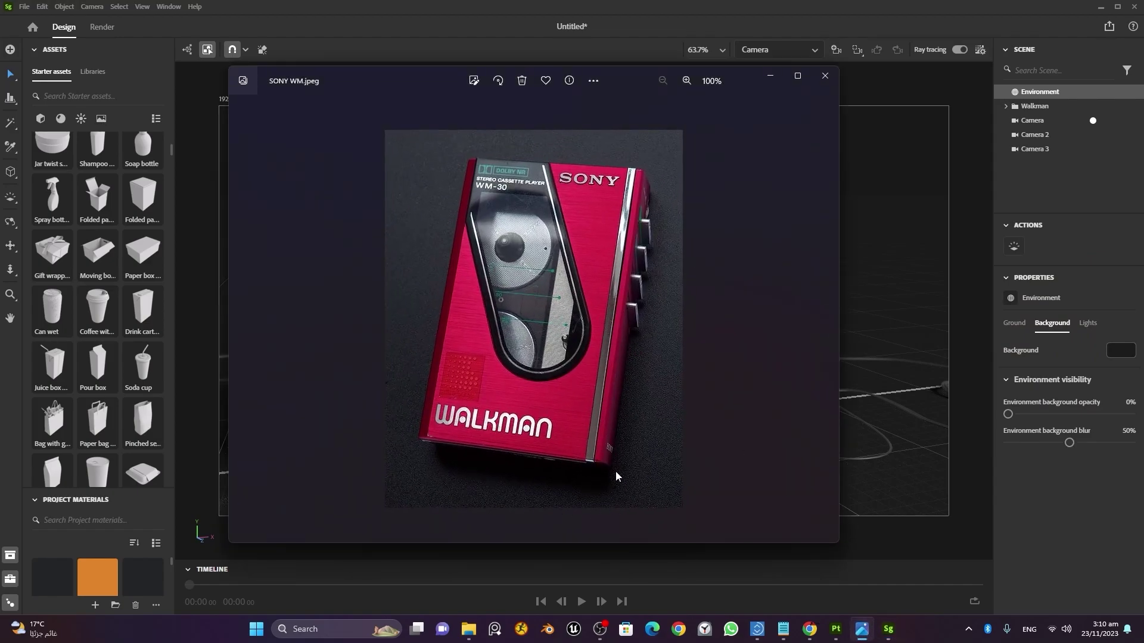
pyautogui.click(1122, 351)
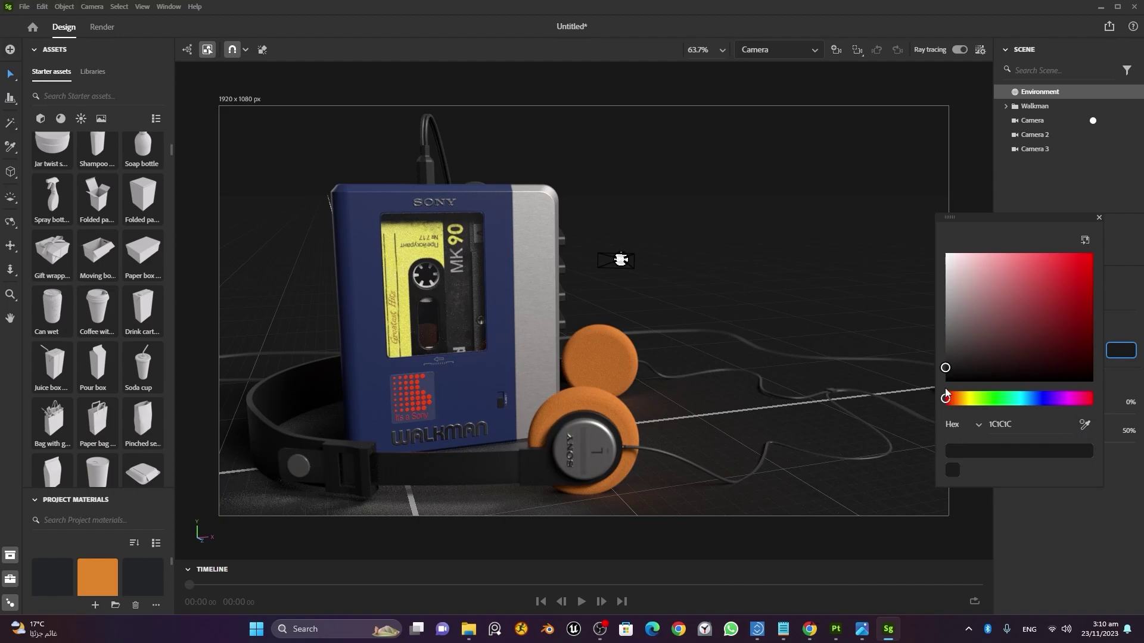
pyautogui.moveTo(945, 368); pyautogui.dragTo(945, 369)
pyautogui.click(1099, 218)
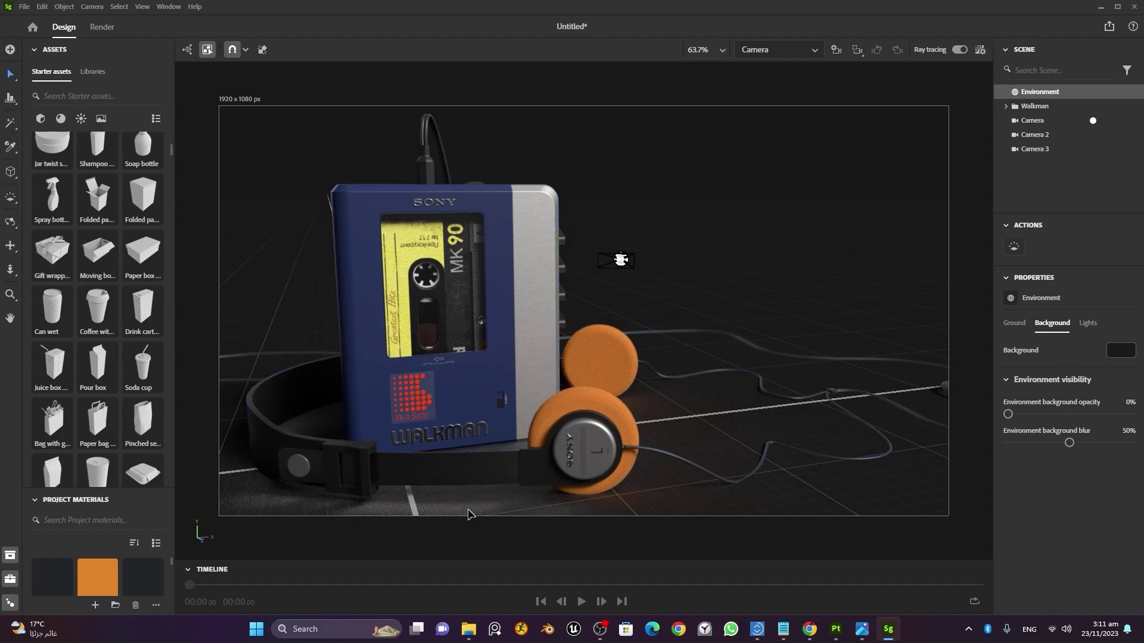
# Compare ground plane reflection opacities of 10% and 5% and keep 5%.
pyautogui.click(1017, 325)
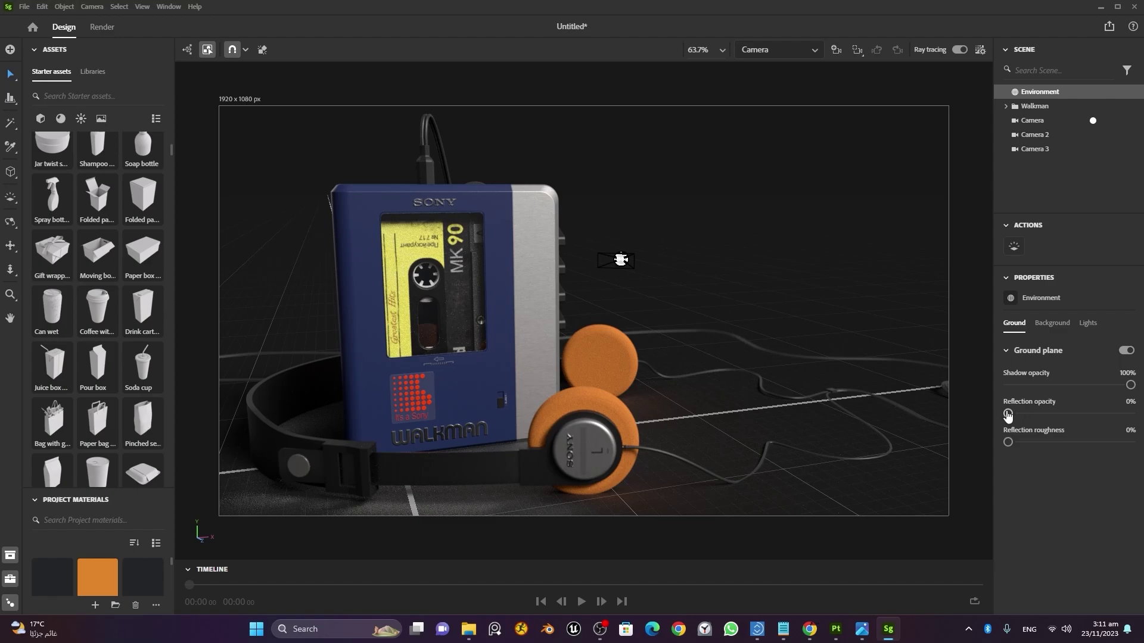
pyautogui.click(1120, 403)
pyautogui.write('10')
pyautogui.press('Return')
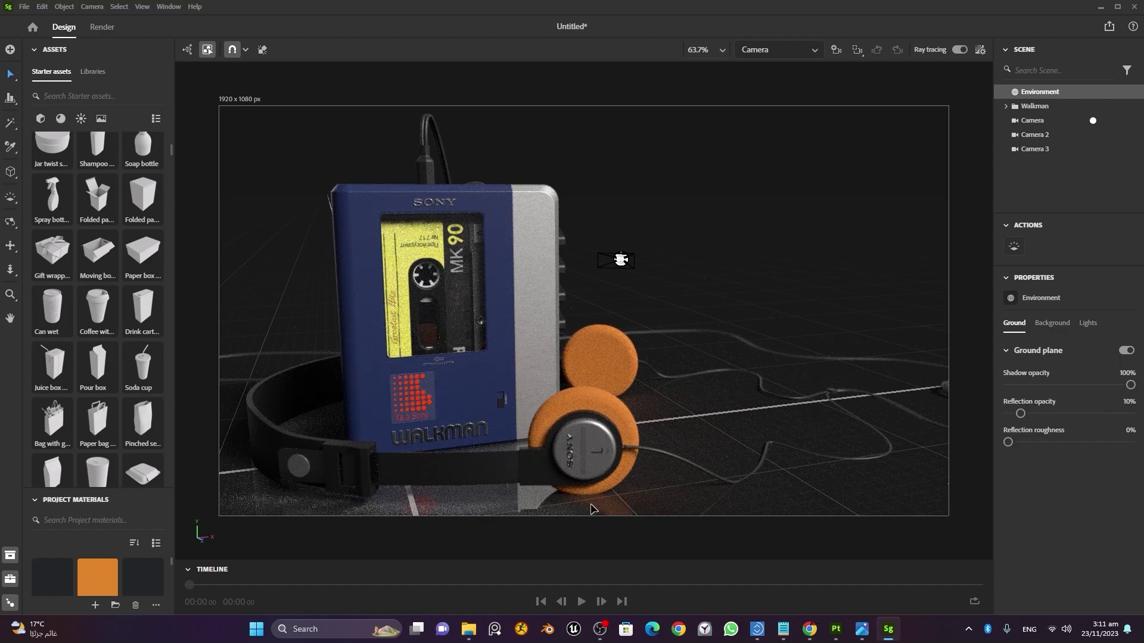
pyautogui.click(1129, 403)
pyautogui.write('5')
pyautogui.press('Return')
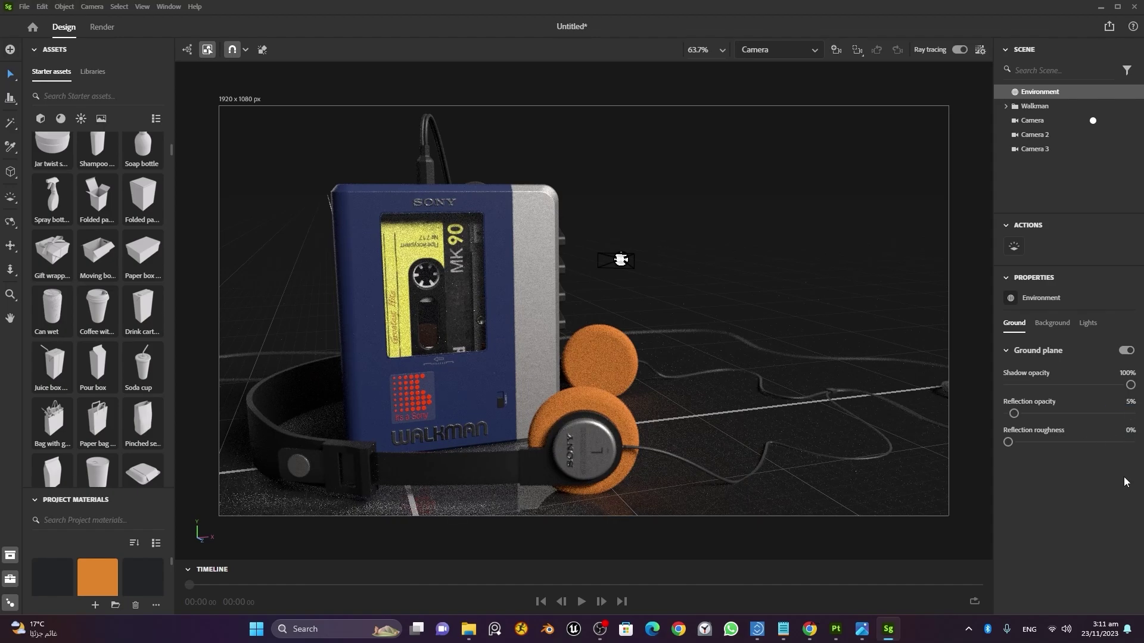
# Compare ground plane reflection roughness values of 25% and 50% and keep 25%.
pyautogui.click(1129, 431)
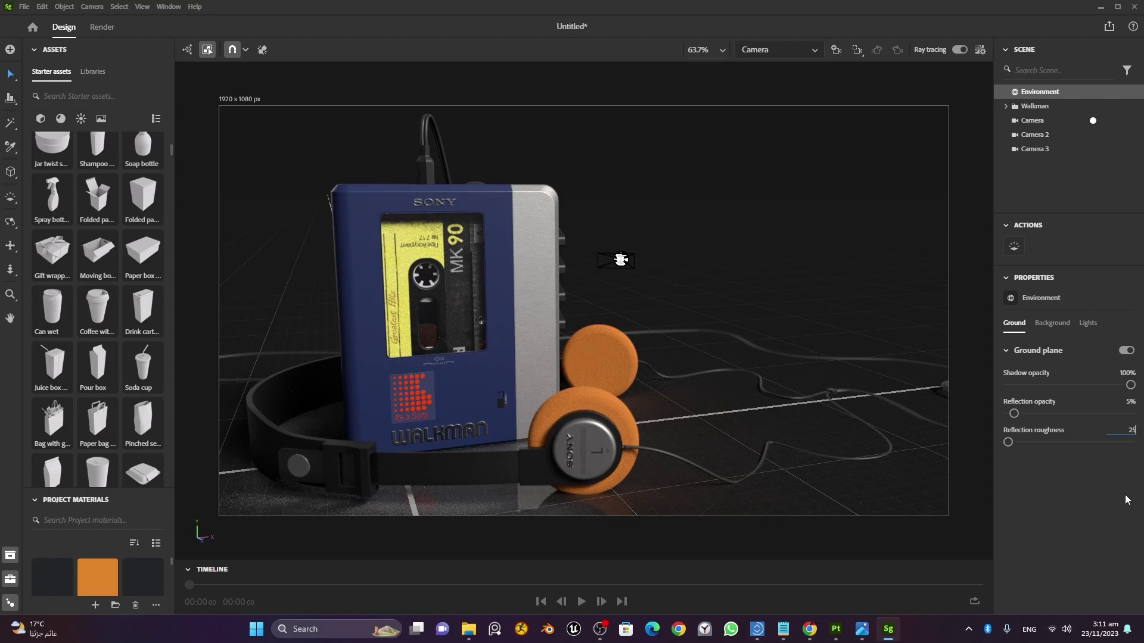
pyautogui.press('Return')
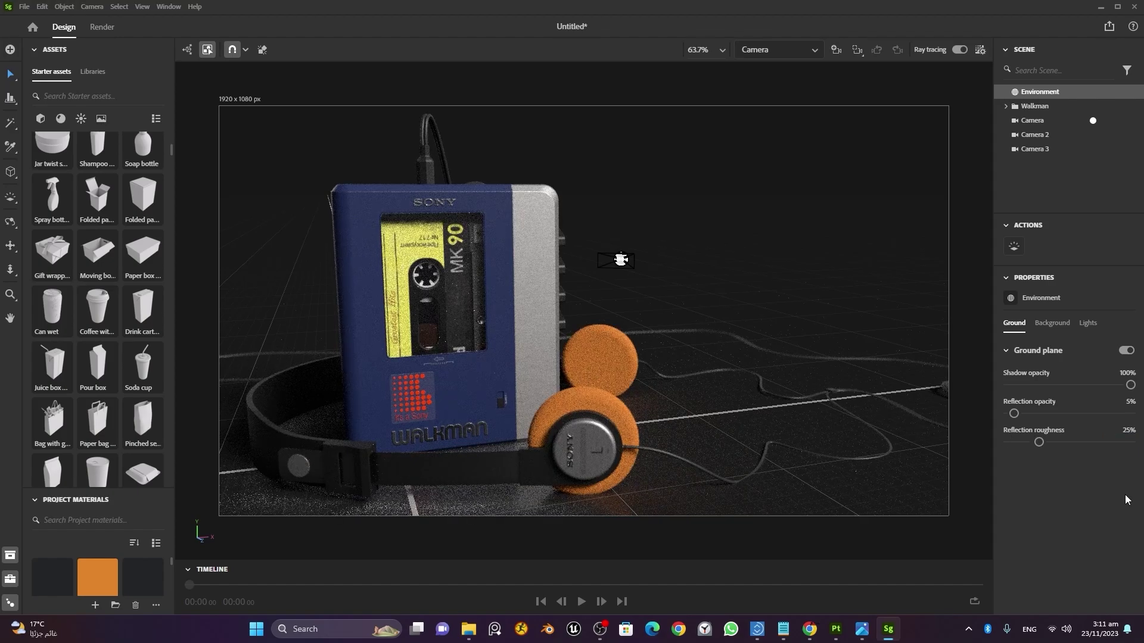
pyautogui.click(1126, 430)
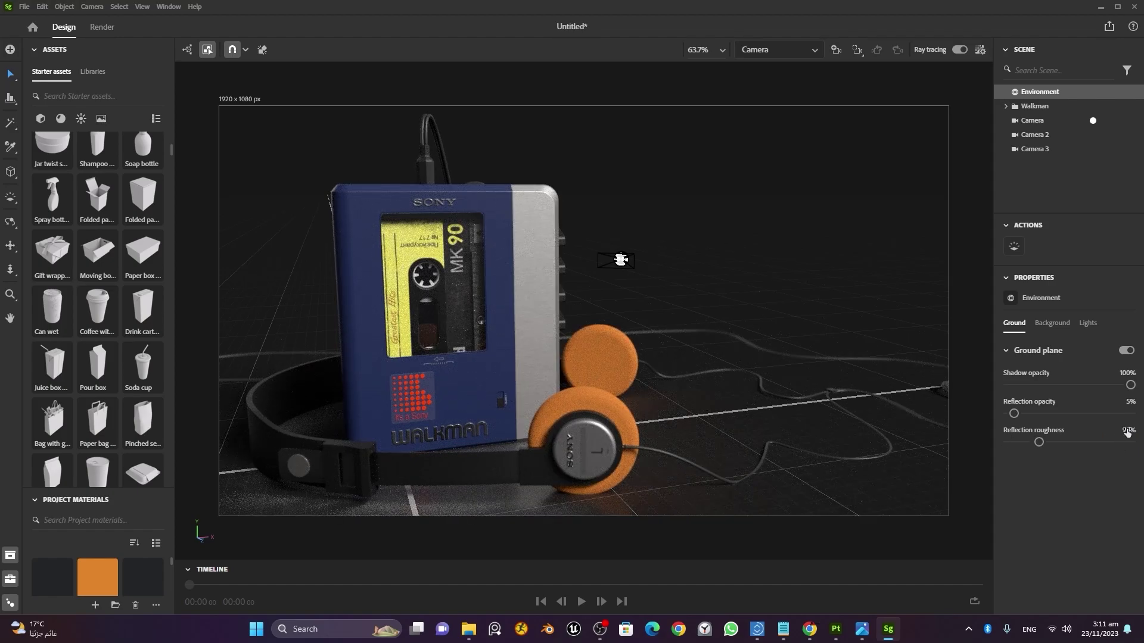
pyautogui.write('50')
pyautogui.press('Return')
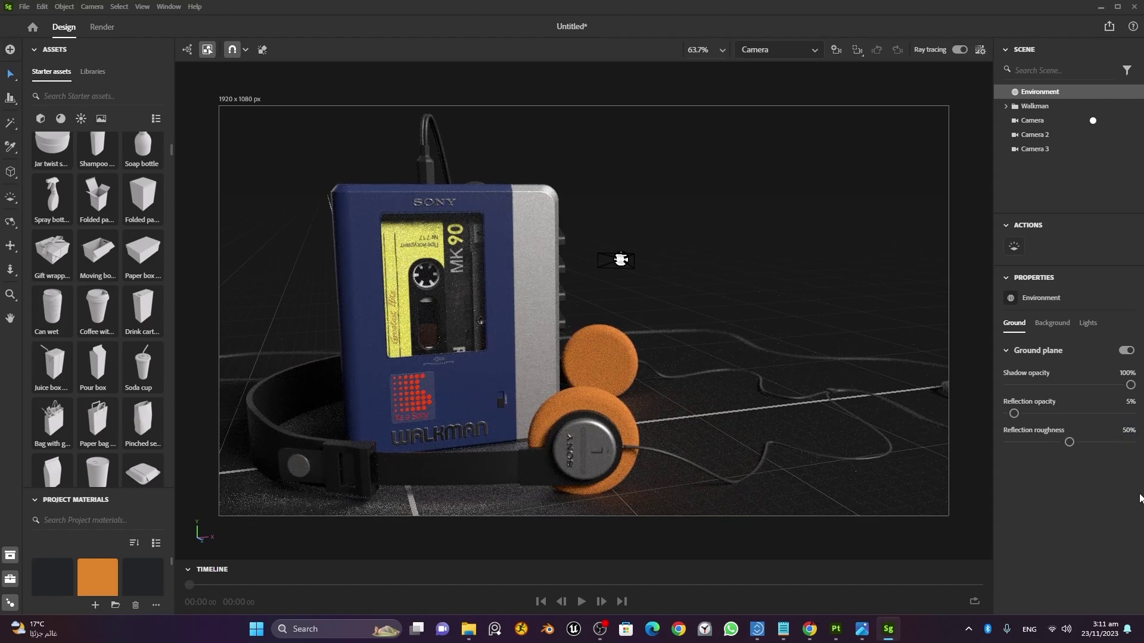
pyautogui.click(1126, 431)
pyautogui.write('25')
pyautogui.press('Return')
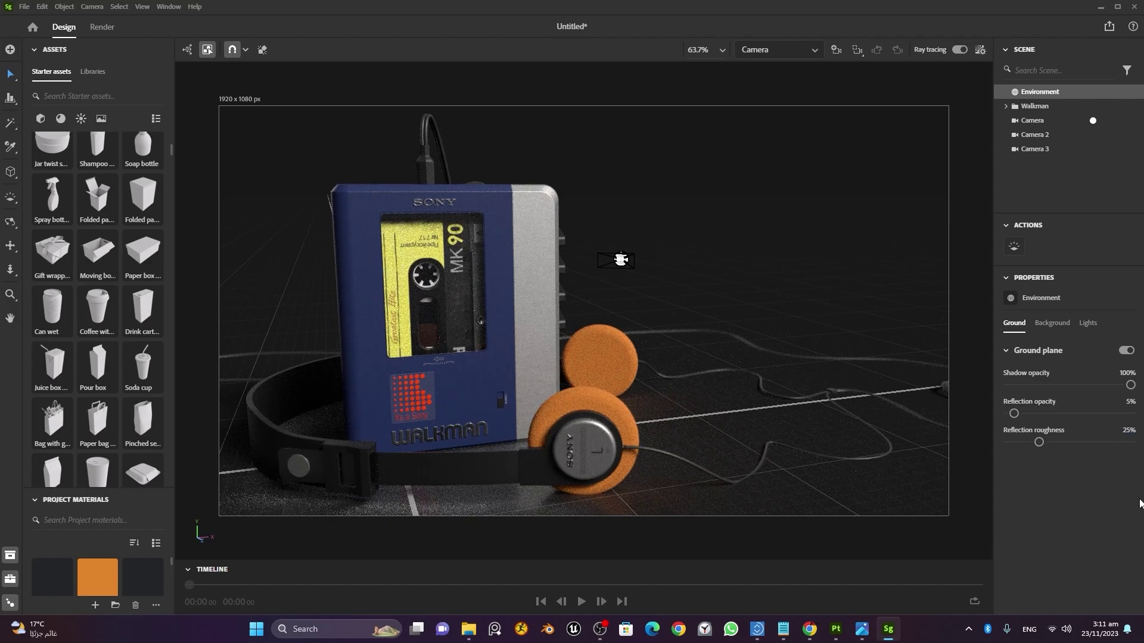
# Try the Tomoco studio and Warm key cool fill environment lights, check the reference photo SONY WM.jpeg, and apply the Studio light.
pyautogui.click(1089, 325)
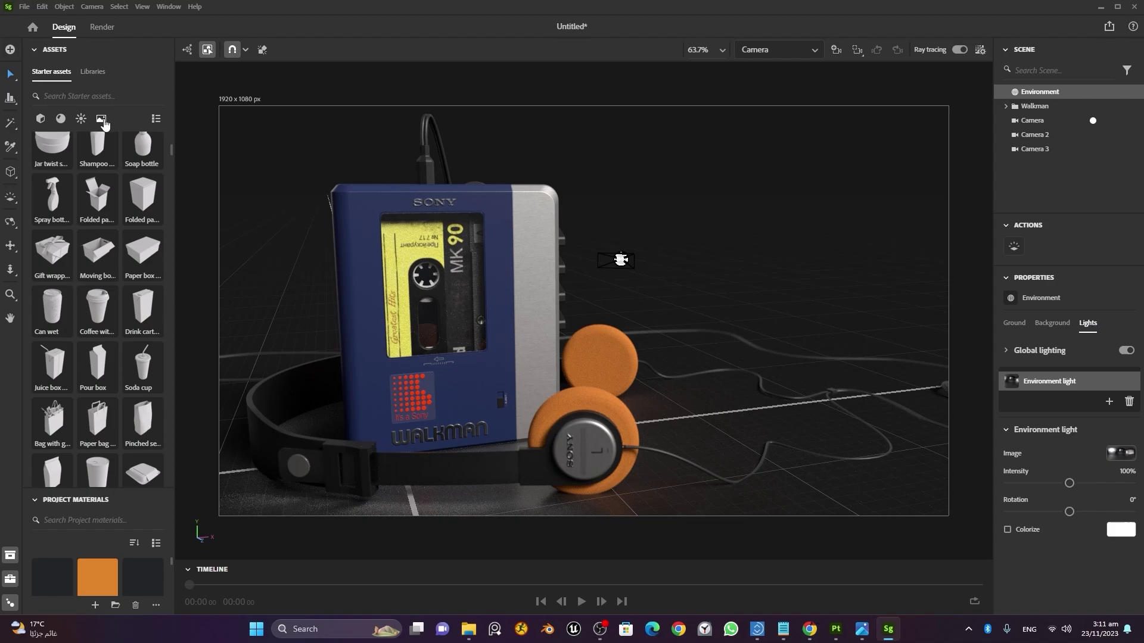
pyautogui.click(81, 118)
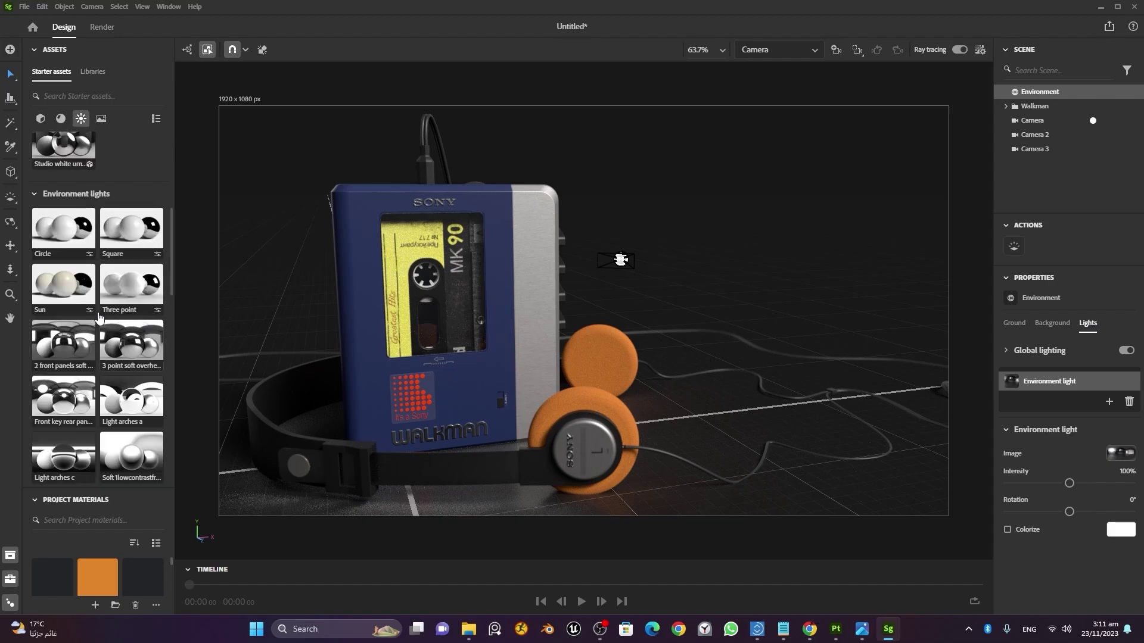
pyautogui.scroll(-5, 93, 316)
pyautogui.scroll(-2, 89, 317)
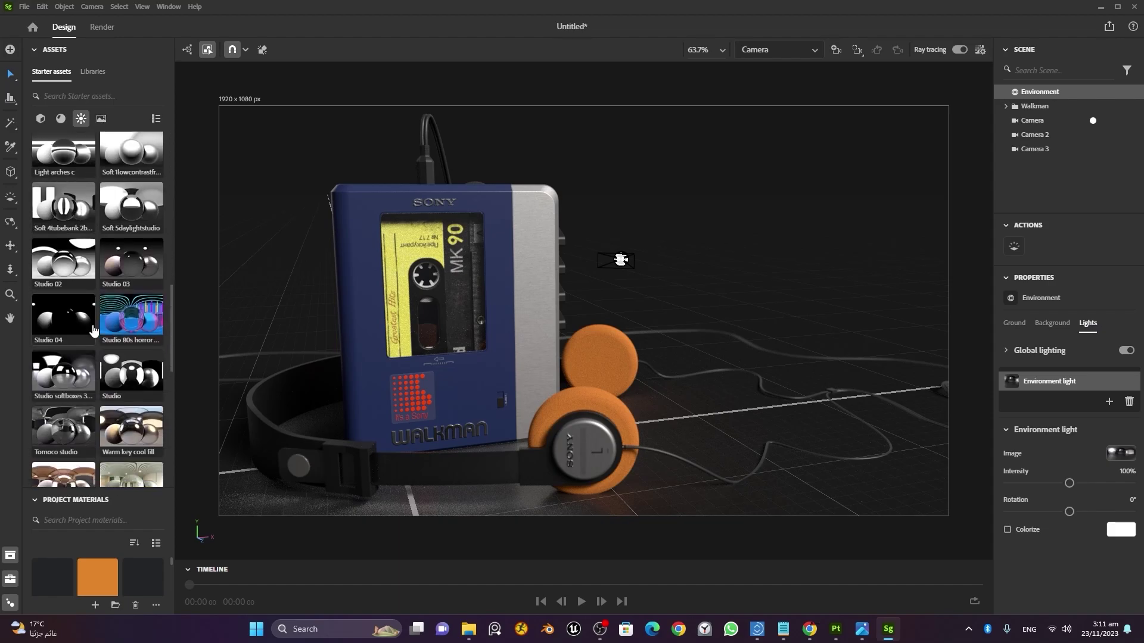
pyautogui.click(61, 323)
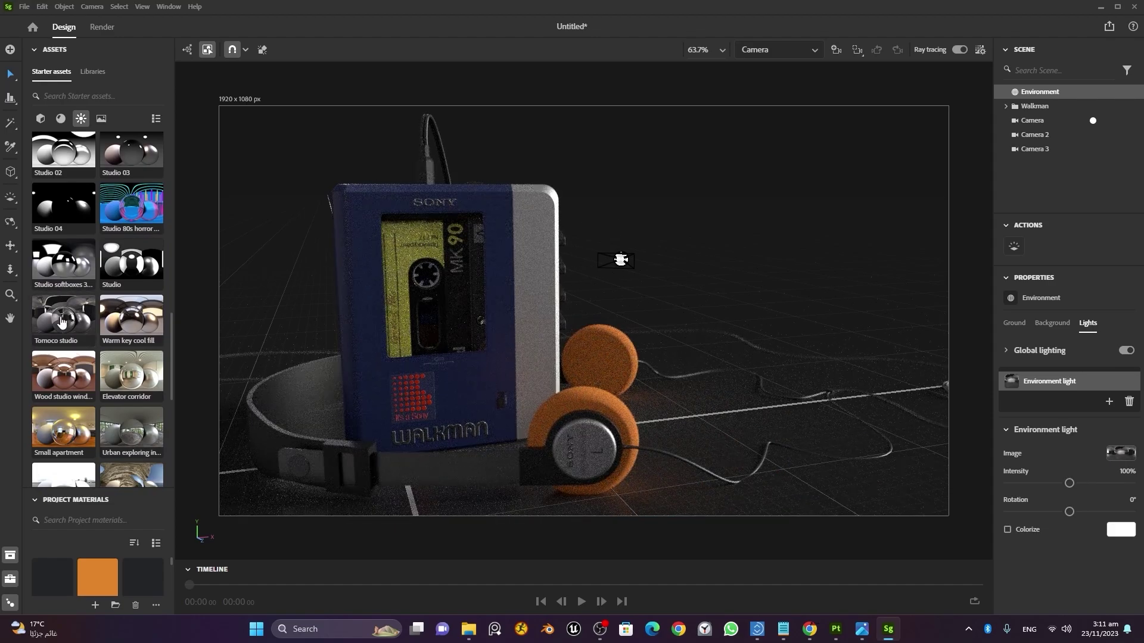
pyautogui.click(143, 322)
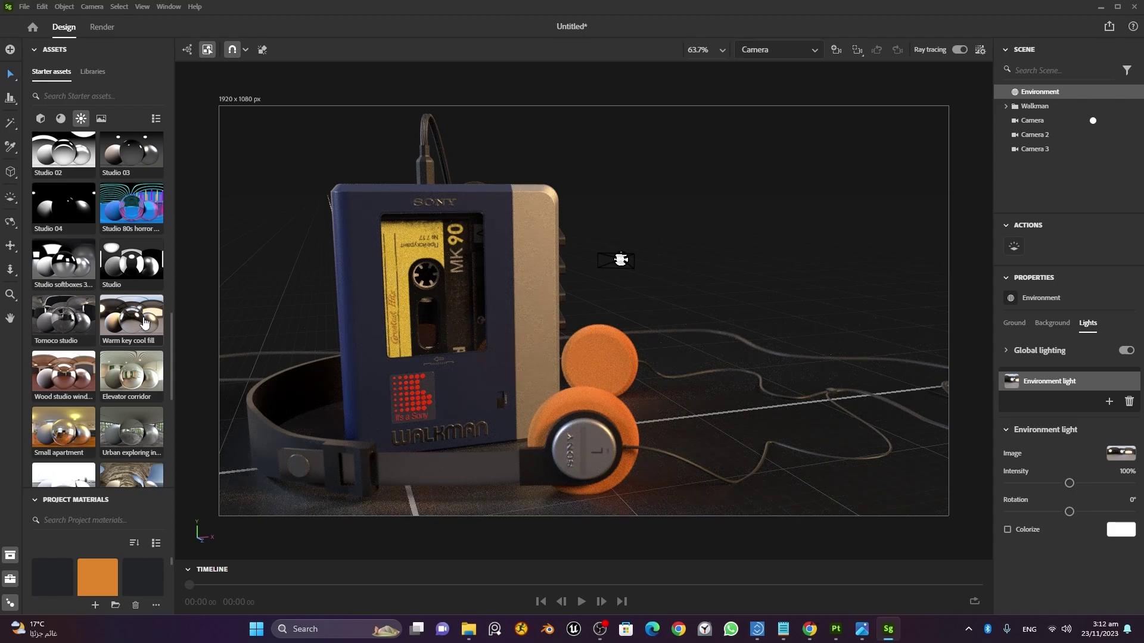
pyautogui.click(862, 631)
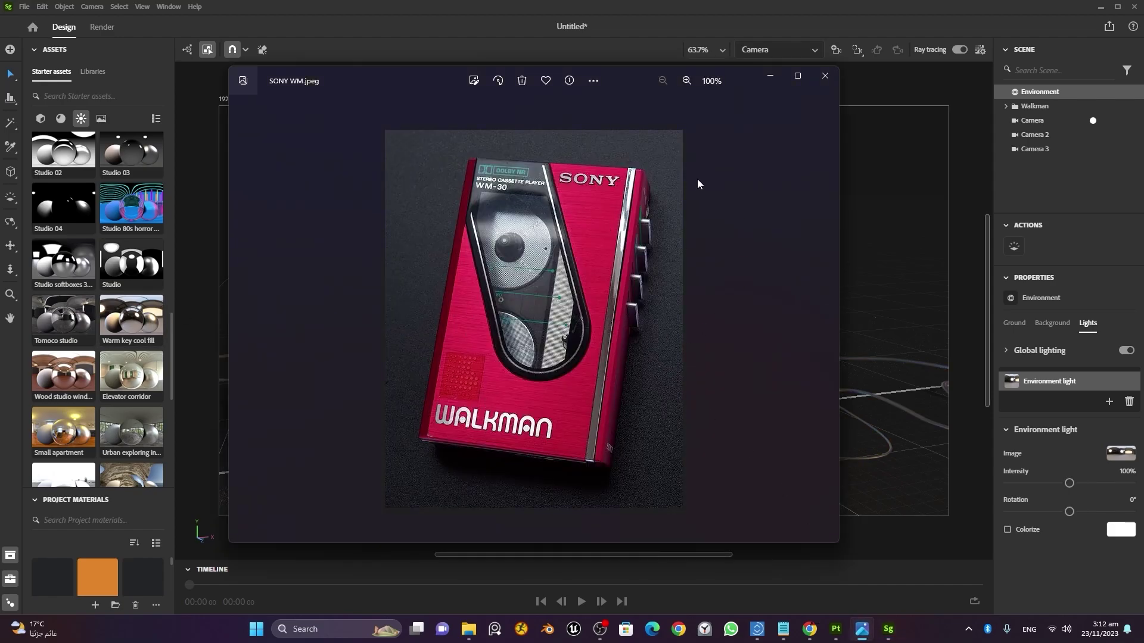
pyautogui.click(771, 77)
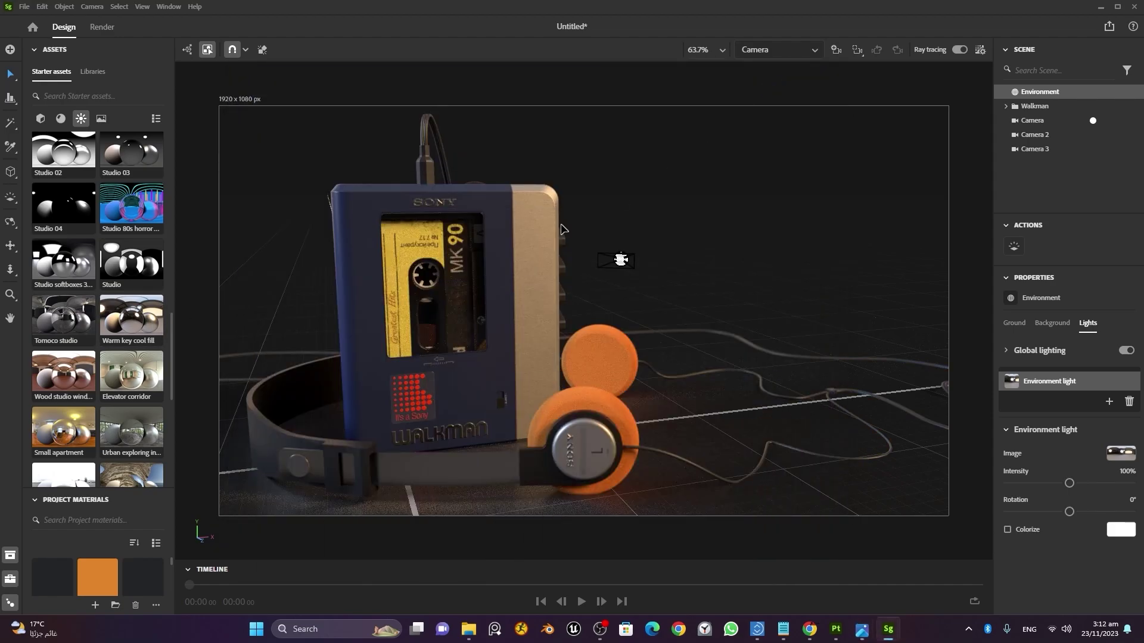
pyautogui.click(133, 269)
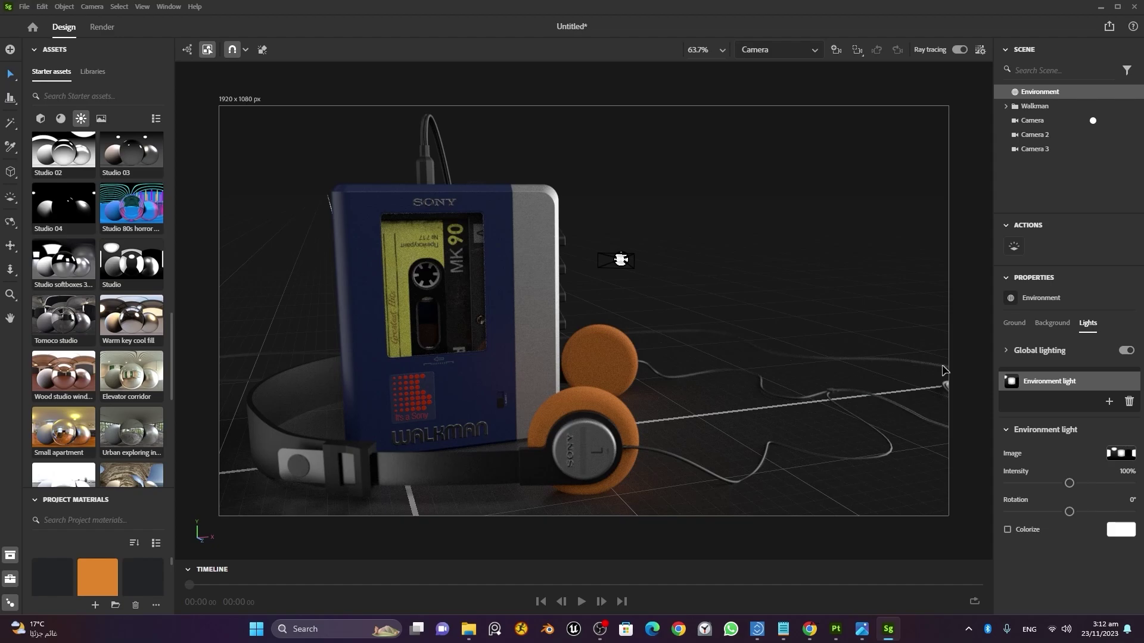
# Leave the camera view for a frontal viewport view and set the environment background opacity to 100% and blur to 0%.
pyautogui.click(1094, 121)
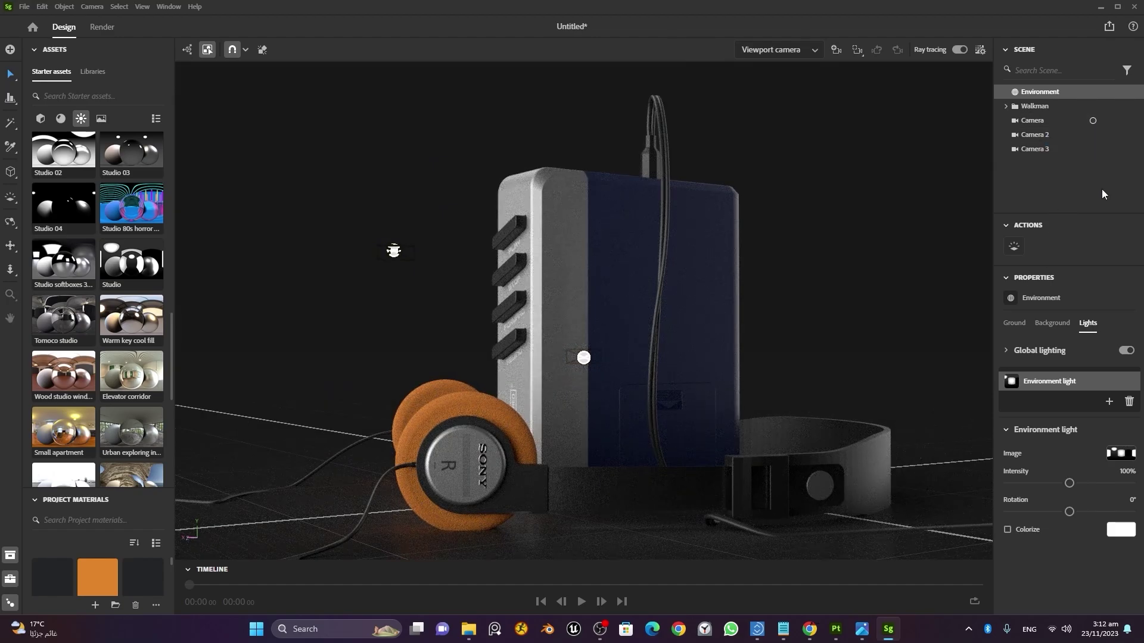
pyautogui.moveTo(764, 343)
pyautogui.keyDown('alt'); pyautogui.mouseDown()
pyautogui.moveTo(798, 368)
pyautogui.moveTo(922, 355)
pyautogui.moveTo(859, 362)
pyautogui.mouseUp(); pyautogui.keyUp('alt')
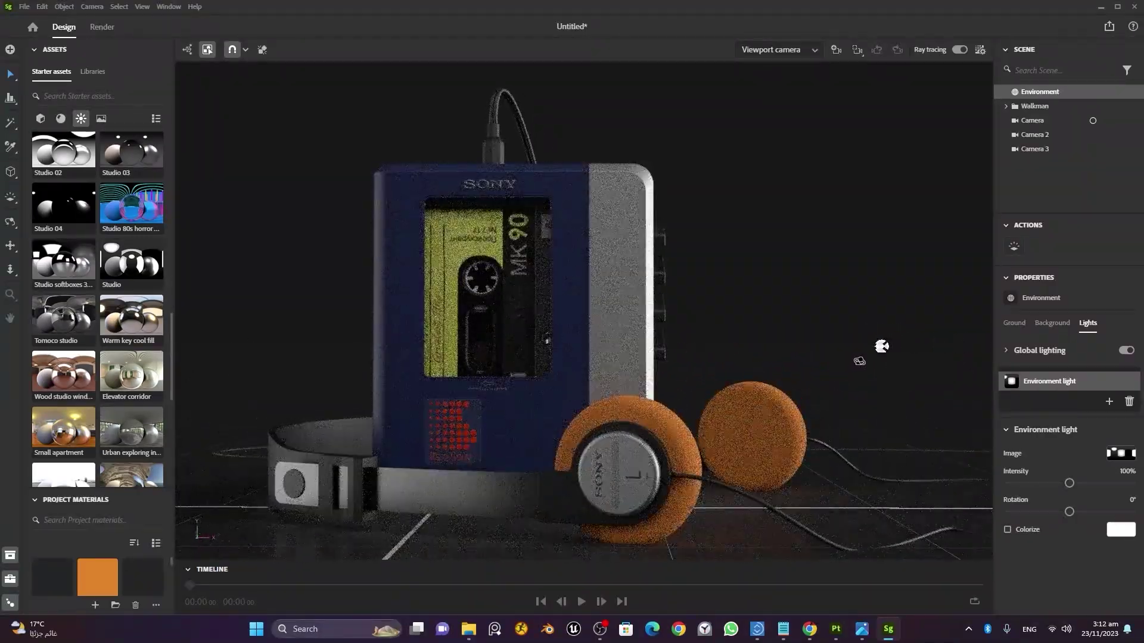
pyautogui.click(1047, 328)
pyautogui.moveTo(1008, 419); pyautogui.dragTo(1138, 421)
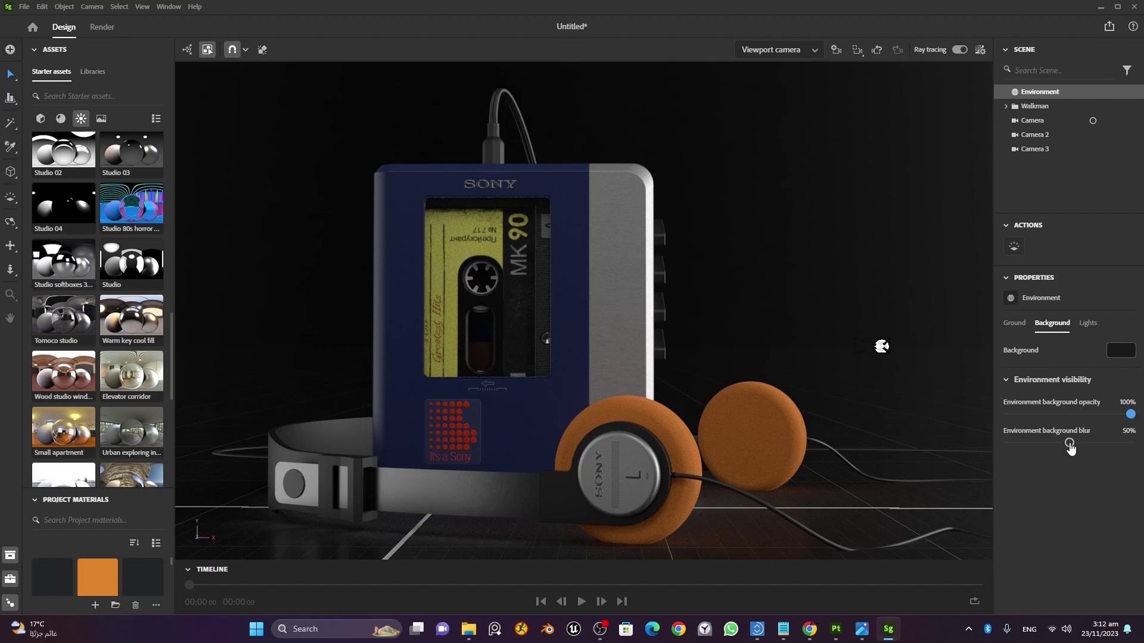
pyautogui.moveTo(1070, 448); pyautogui.dragTo(1005, 445)
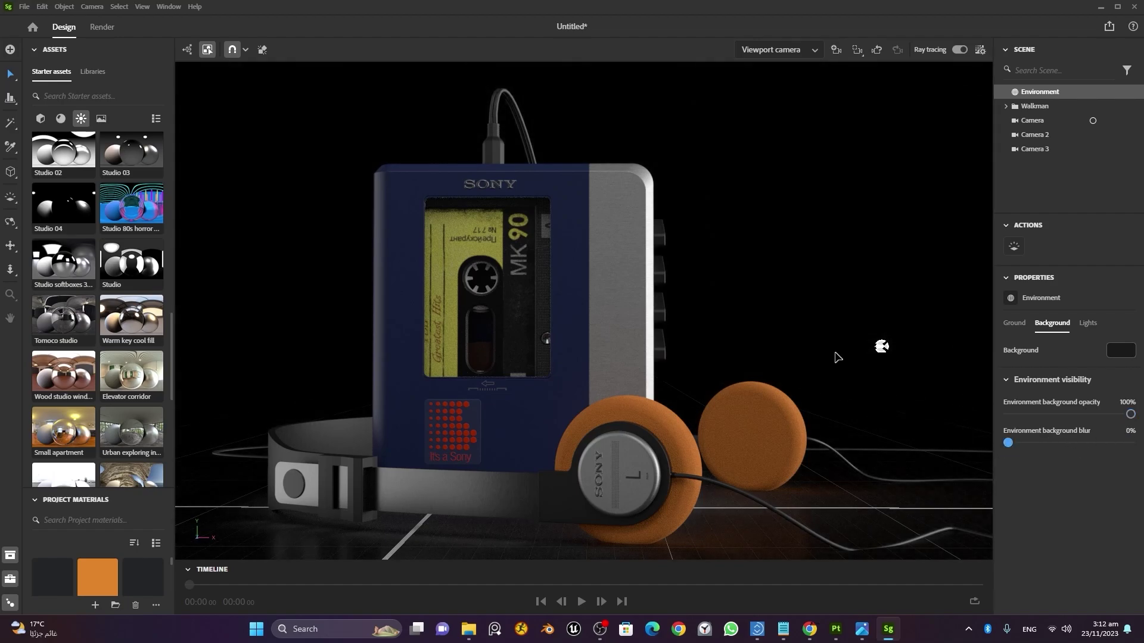
# Orbit around the Walkman and rotate the environment light so its bright area falls behind the device and lights the headband.
pyautogui.scroll(-5, 881, 346)
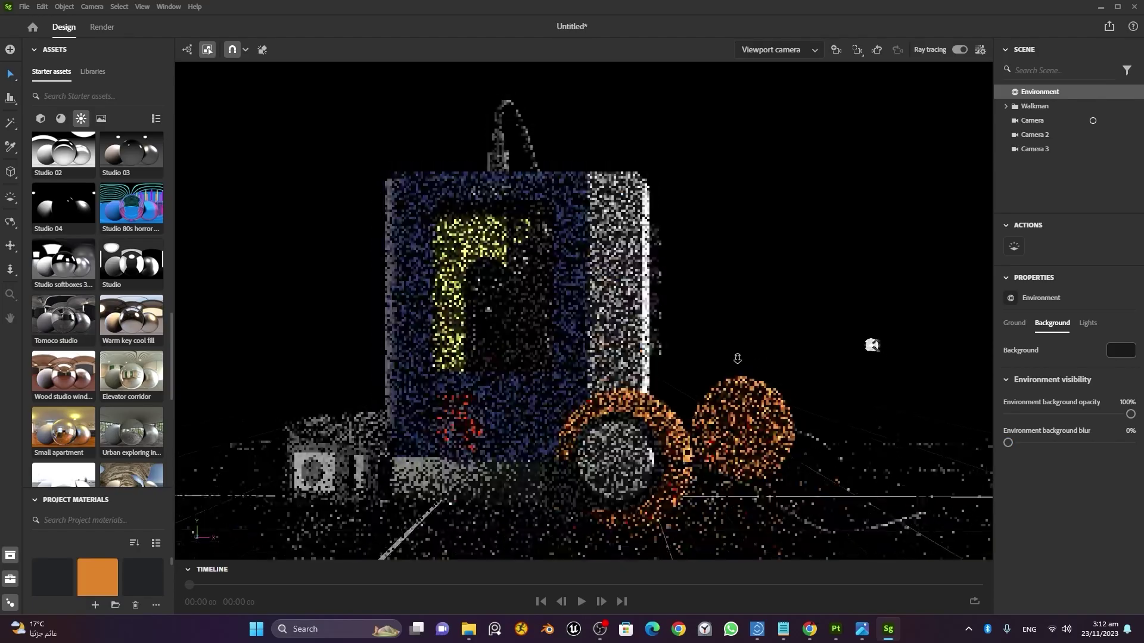
pyautogui.scroll(4, 803, 334)
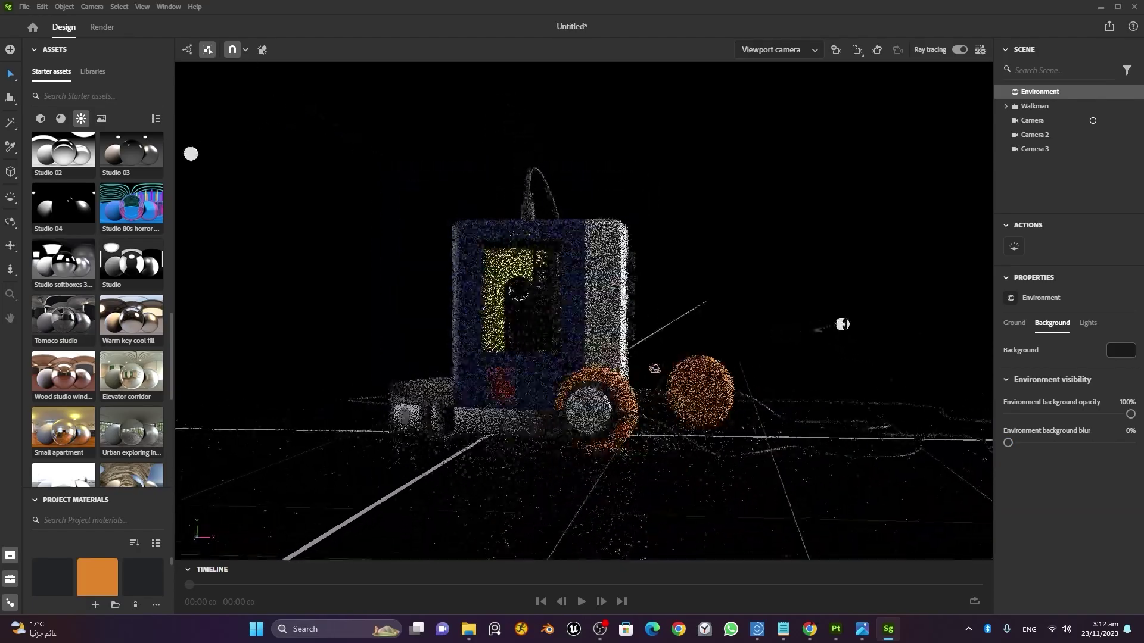
pyautogui.keyDown('alt'); pyautogui.moveTo(655, 369); pyautogui.dragTo(517, 368); pyautogui.keyUp('alt')
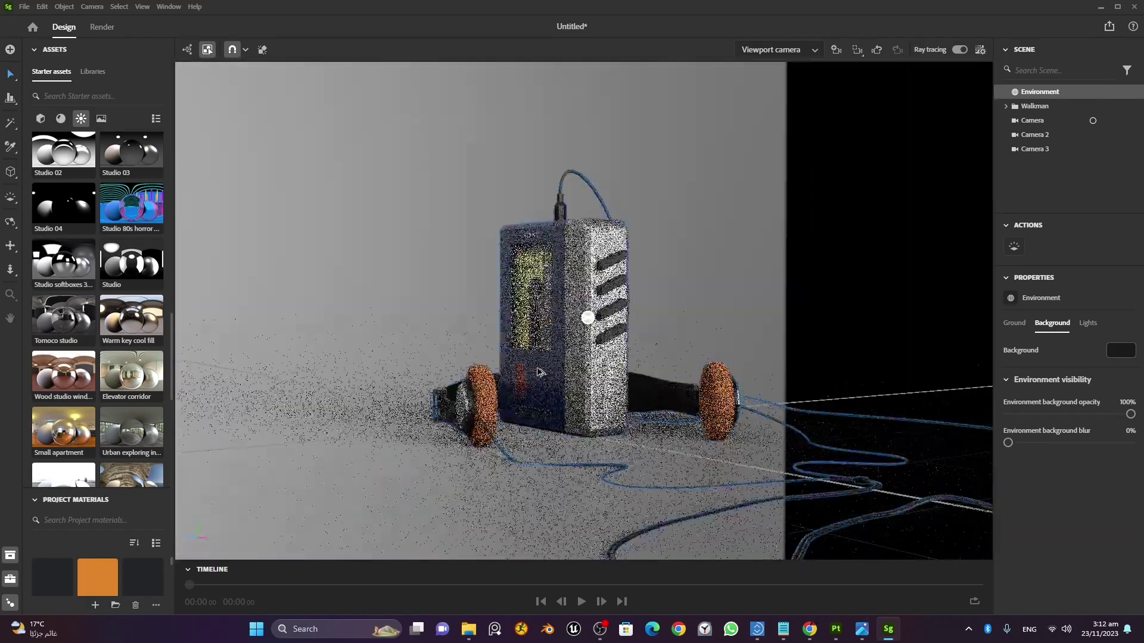
pyautogui.moveTo(715, 262)
pyautogui.keyDown('alt'); pyautogui.mouseDown()
pyautogui.moveTo(982, 360)
pyautogui.moveTo(1099, 363)
pyautogui.moveTo(691, 373)
pyautogui.moveTo(419, 360)
pyautogui.moveTo(544, 364)
pyautogui.moveTo(601, 337)
pyautogui.moveTo(670, 332)
pyautogui.moveTo(517, 322)
pyautogui.moveTo(605, 320)
pyautogui.moveTo(542, 326)
pyautogui.moveTo(715, 347)
pyautogui.moveTo(995, 338)
pyautogui.moveTo(738, 271)
pyautogui.moveTo(489, 362)
pyautogui.moveTo(648, 388)
pyautogui.mouseUp(); pyautogui.keyUp('alt')
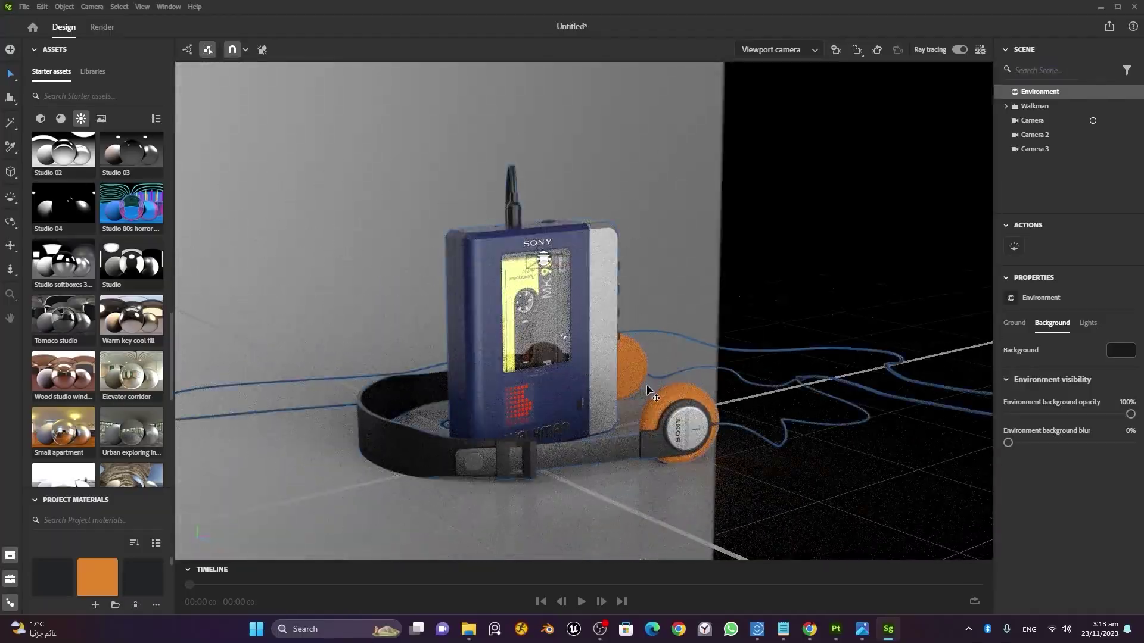
pyautogui.scroll(3, 677, 391)
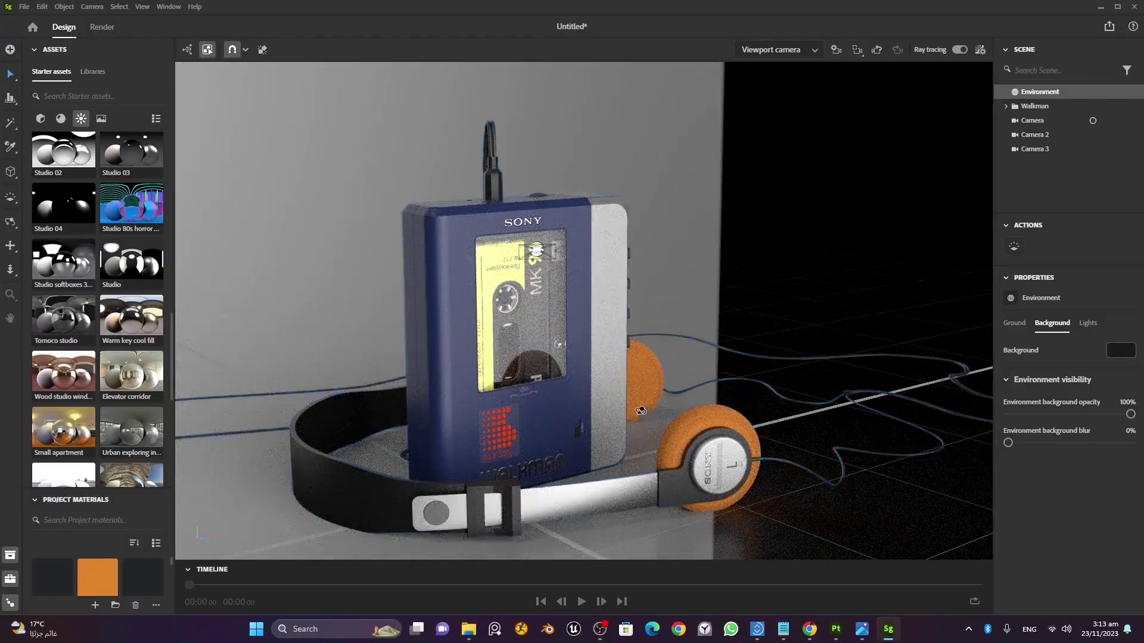
pyautogui.keyDown('alt'); pyautogui.moveTo(645, 413); pyautogui.dragTo(805, 391); pyautogui.keyUp('alt')
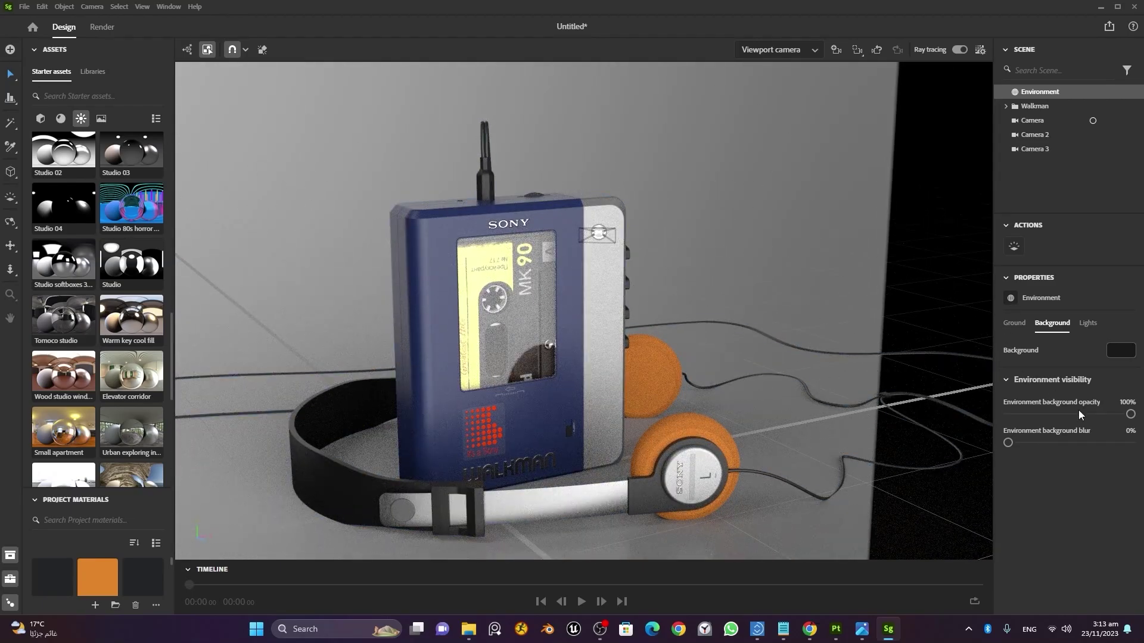
# Set the environment background opacity to 0% and its blur to 50%.
pyautogui.click(1126, 403)
pyautogui.write('0')
pyautogui.press('Return')
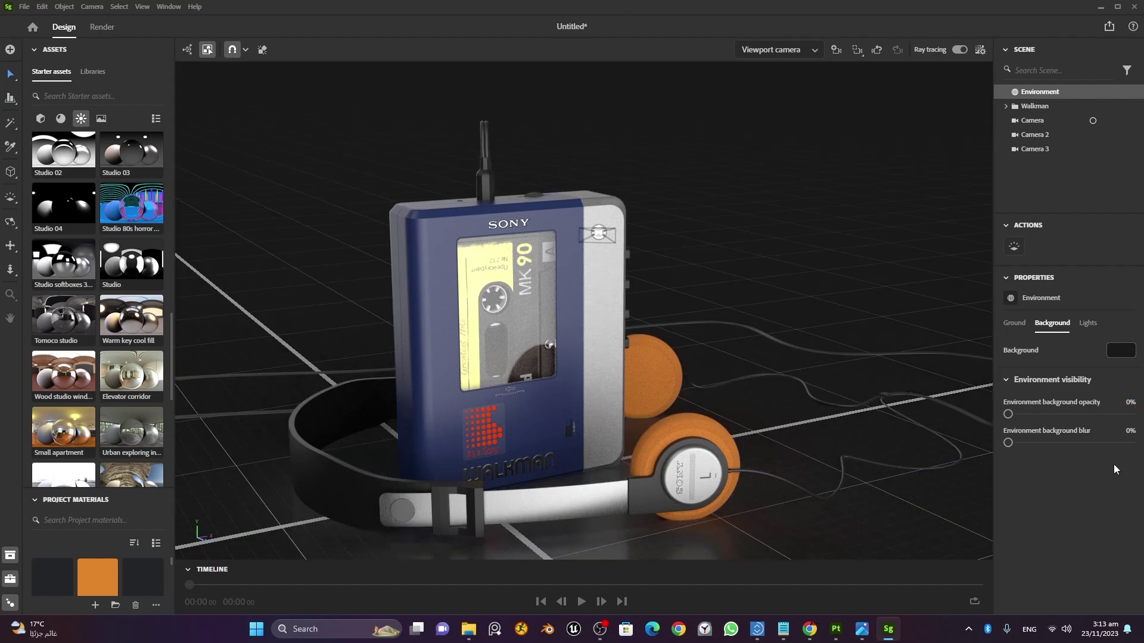
pyautogui.click(1129, 430)
pyautogui.write('50')
pyautogui.press('Return')
# Switch to the first camera's view and adjust the environment light rotation to about -122°.
pyautogui.click(1093, 121)
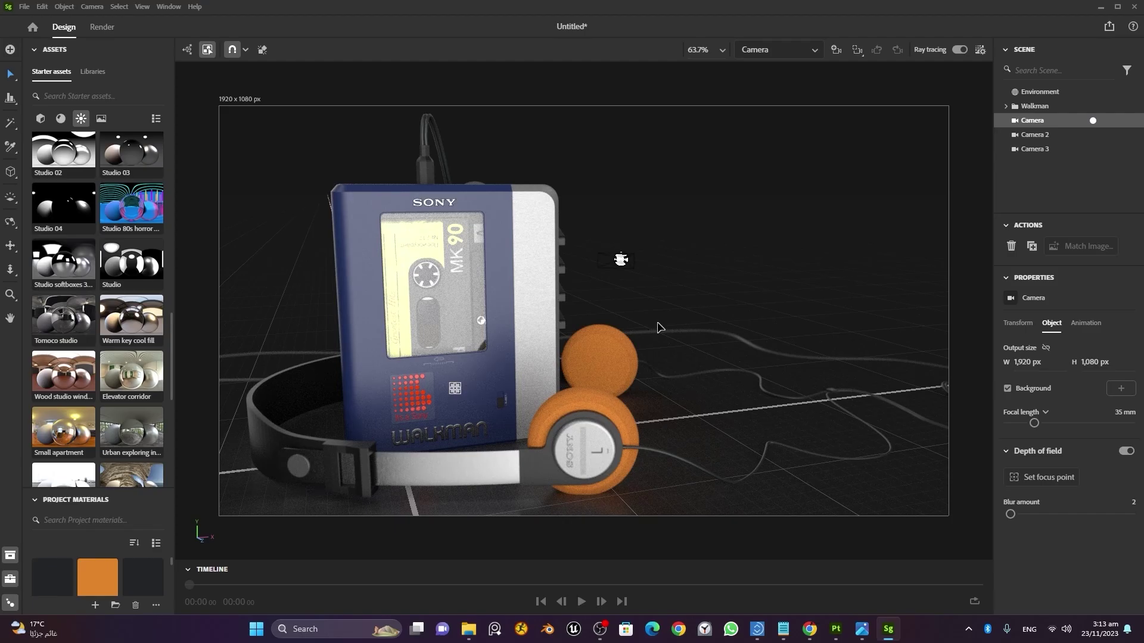
pyautogui.moveTo(659, 329); pyautogui.dragTo(619, 323)
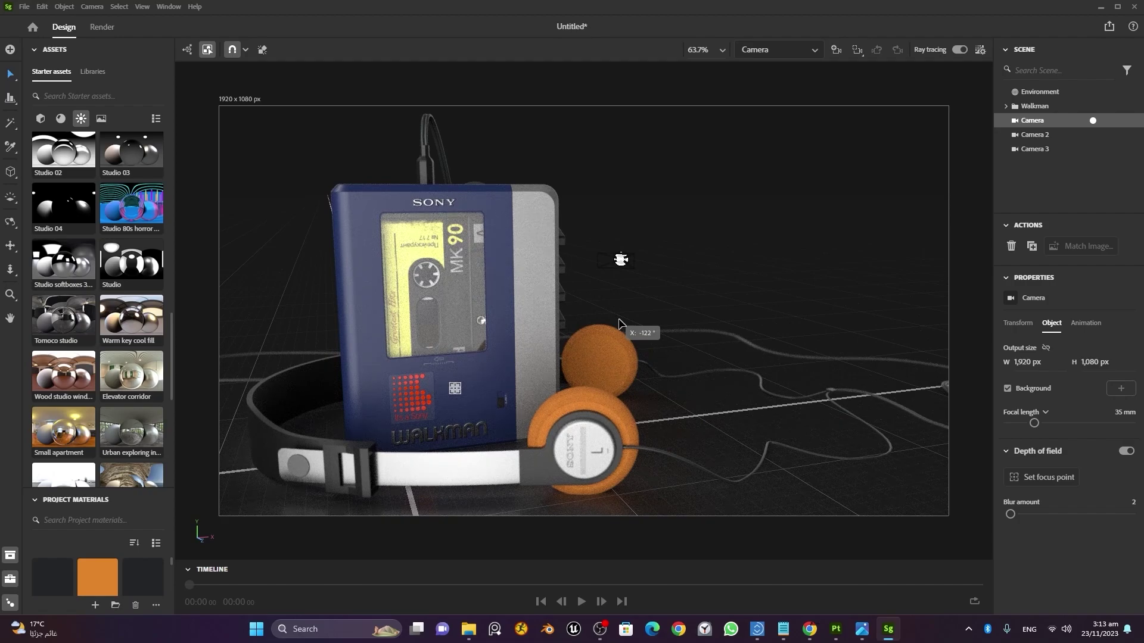
pyautogui.moveTo(619, 324); pyautogui.dragTo(620, 325)
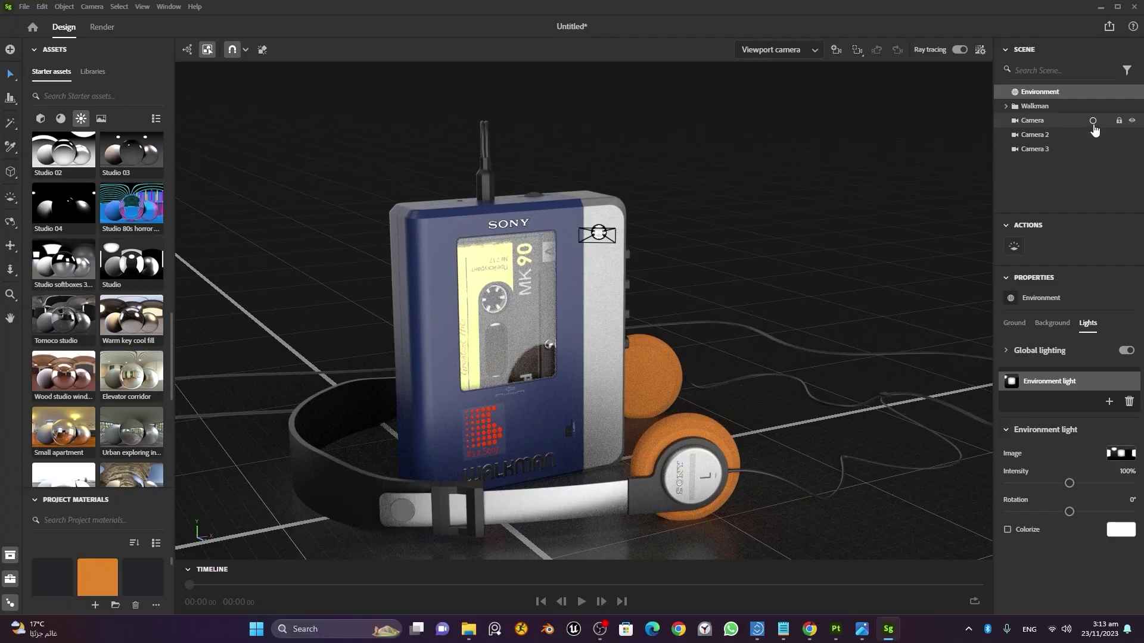
pyautogui.click(1093, 121)
pyautogui.moveTo(617, 308)
pyautogui.mouseDown()
pyautogui.moveTo(637, 308)
pyautogui.moveTo(504, 311)
pyautogui.moveTo(600, 316)
pyautogui.mouseUp()
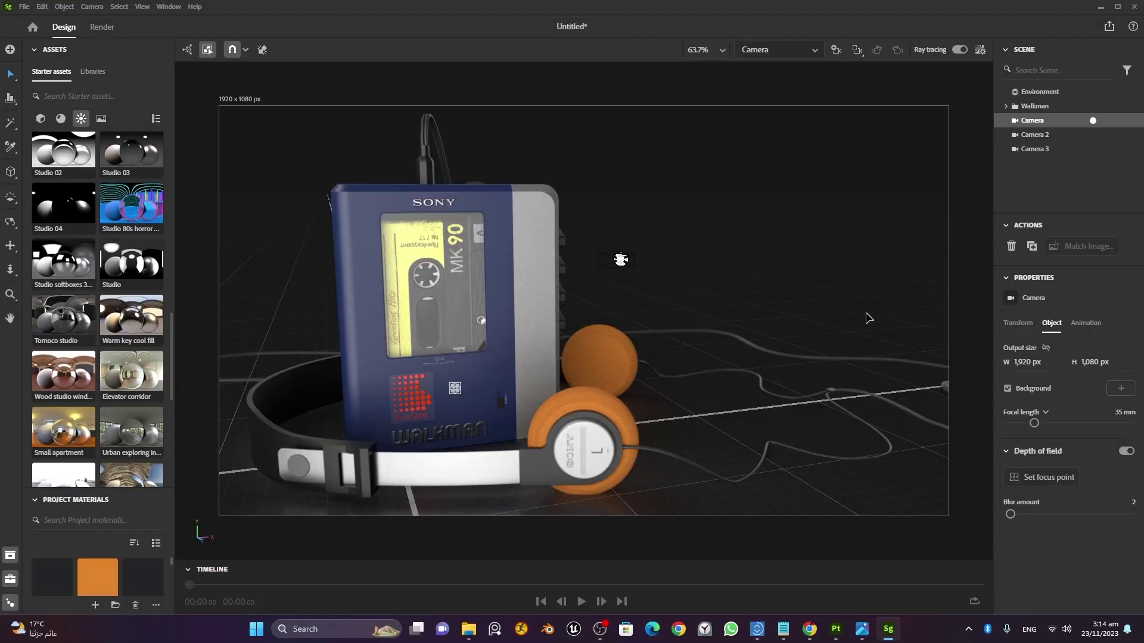
# Reframe the first camera to an angled, slightly higher view of the Walkman and headphones, and rotate the environment light to about -93°.
pyautogui.moveTo(526, 354); pyautogui.dragTo(631, 341, button='right')
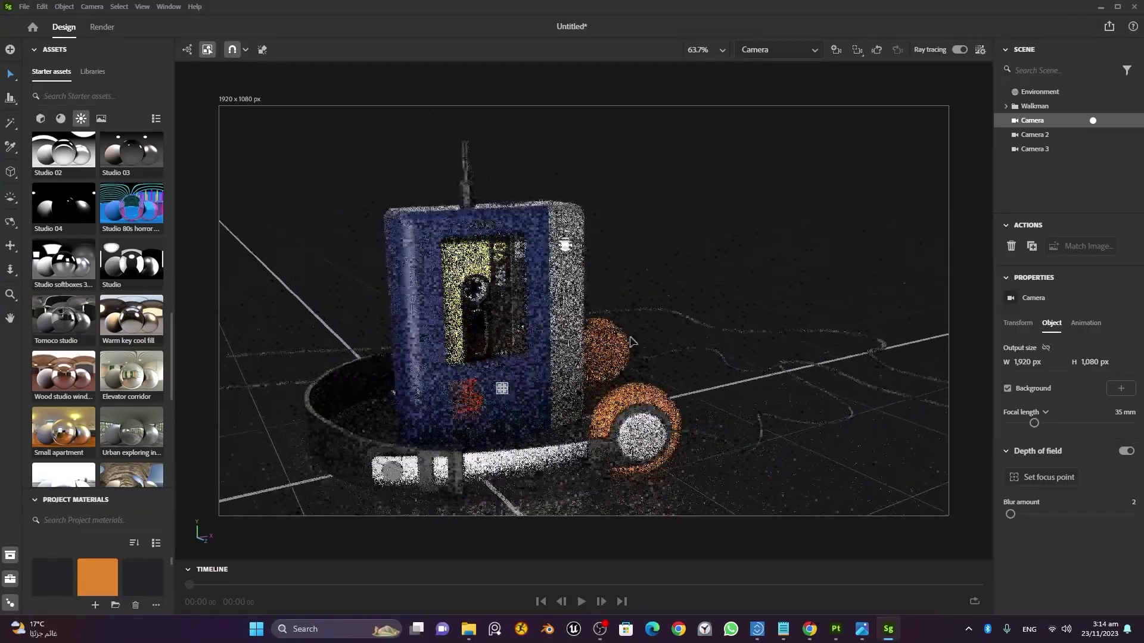
pyautogui.scroll(2, 659, 326)
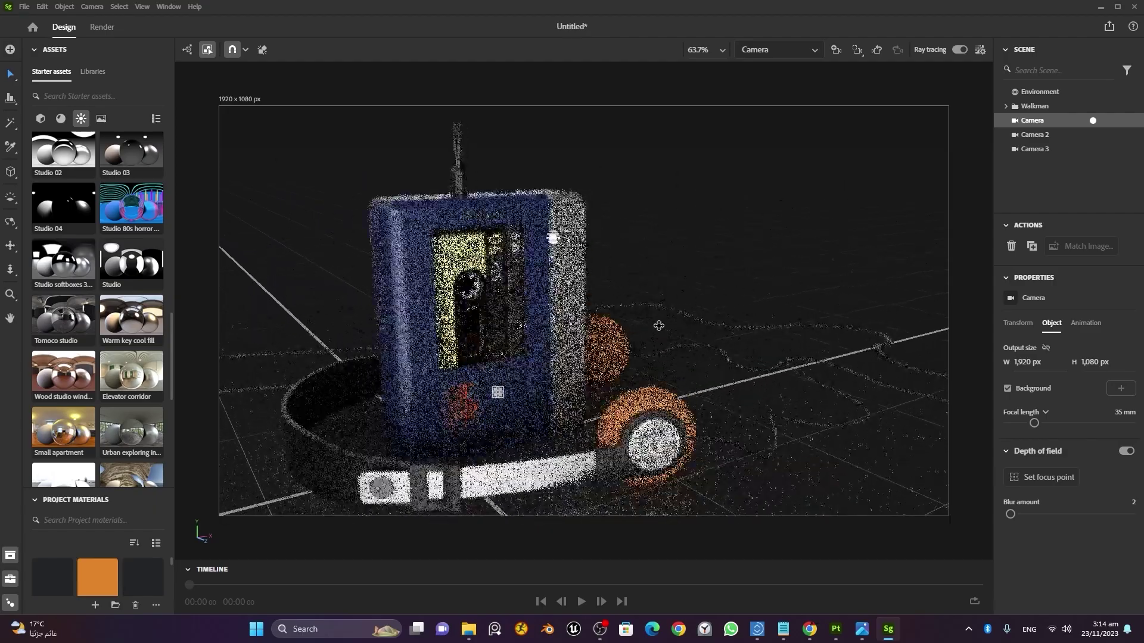
pyautogui.moveTo(654, 332)
pyautogui.mouseDown(button='right')
pyautogui.moveTo(611, 346)
pyautogui.moveTo(653, 335)
pyautogui.moveTo(641, 340)
pyautogui.mouseUp(button='right')
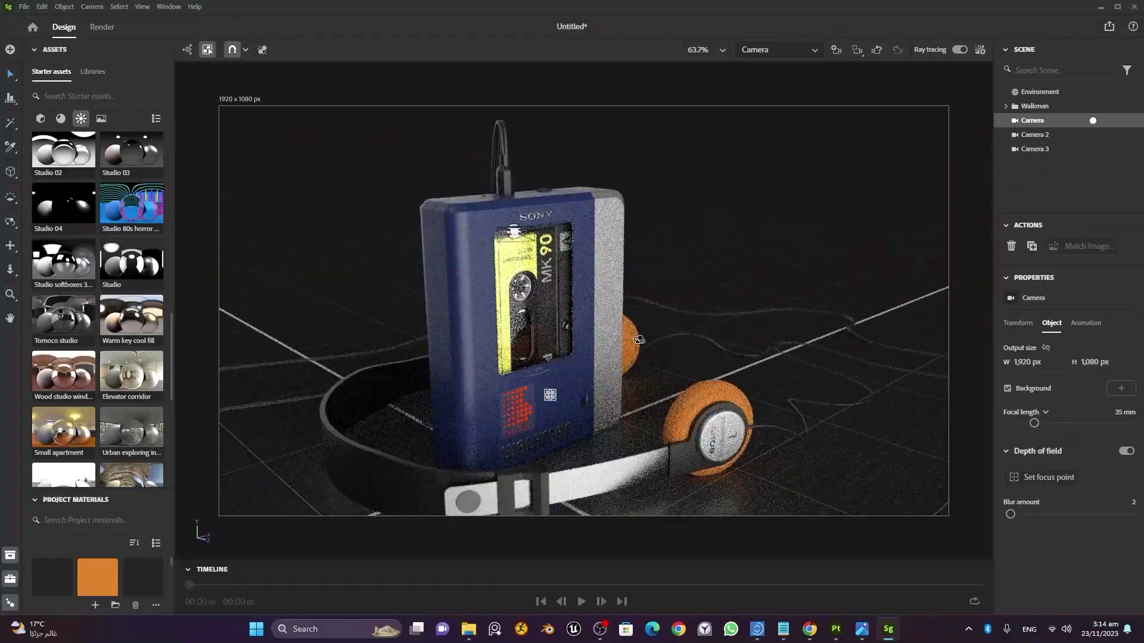
pyautogui.moveTo(641, 340); pyautogui.dragTo(587, 356, button='right')
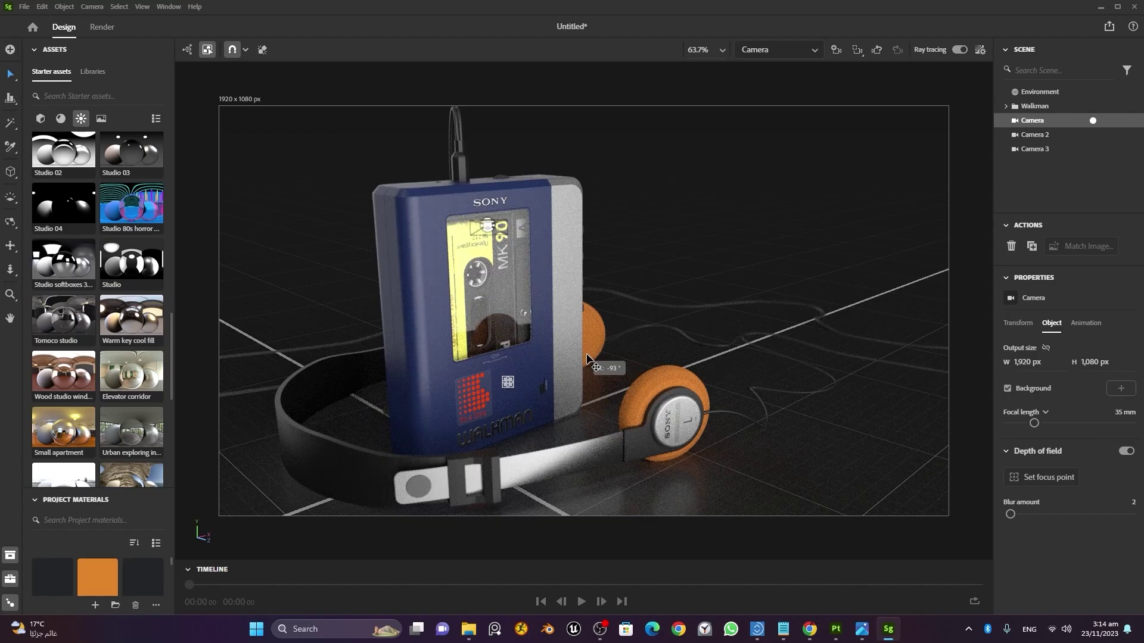
pyautogui.scroll(-2, 637, 338)
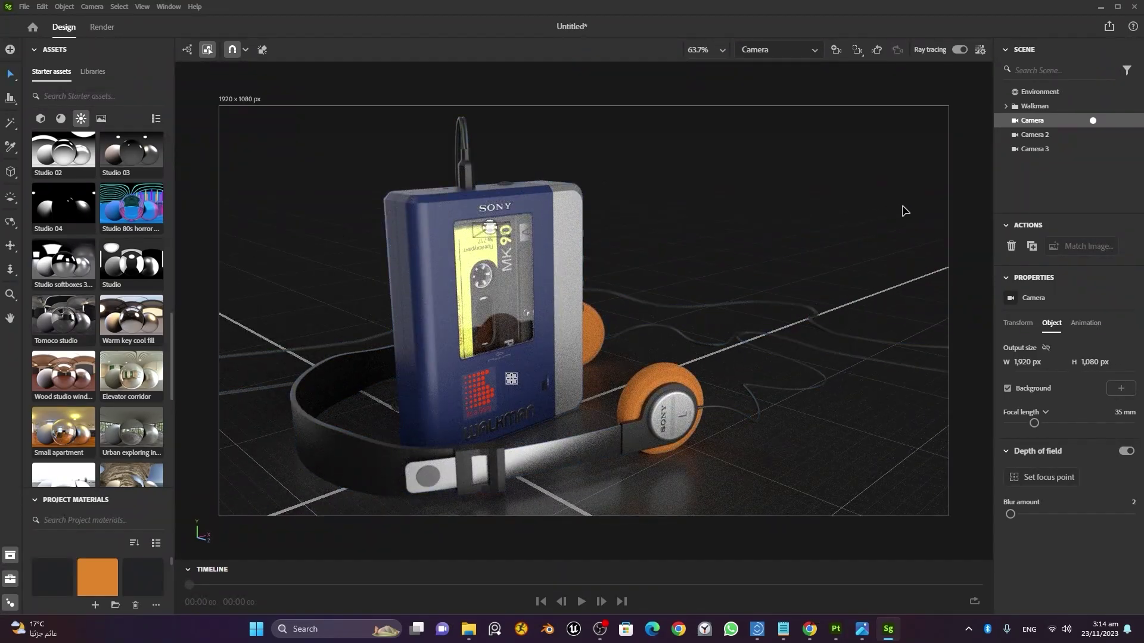
# Check the lighting through Camera 2 and Camera 3, and return to the first camera's view.
pyautogui.click(1093, 135)
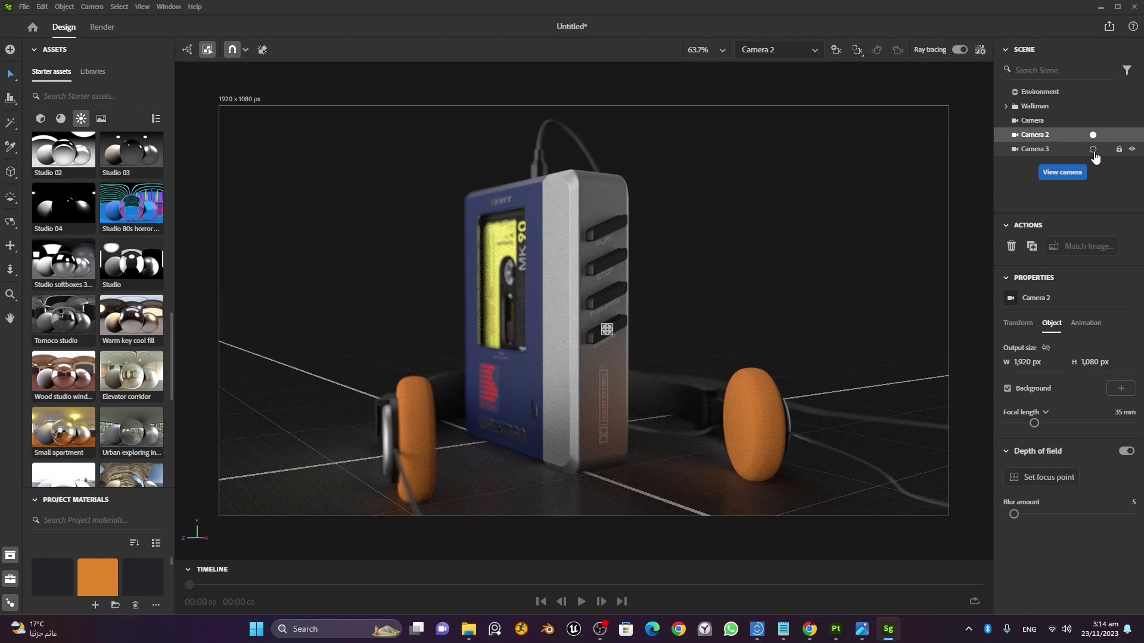
pyautogui.click(1093, 149)
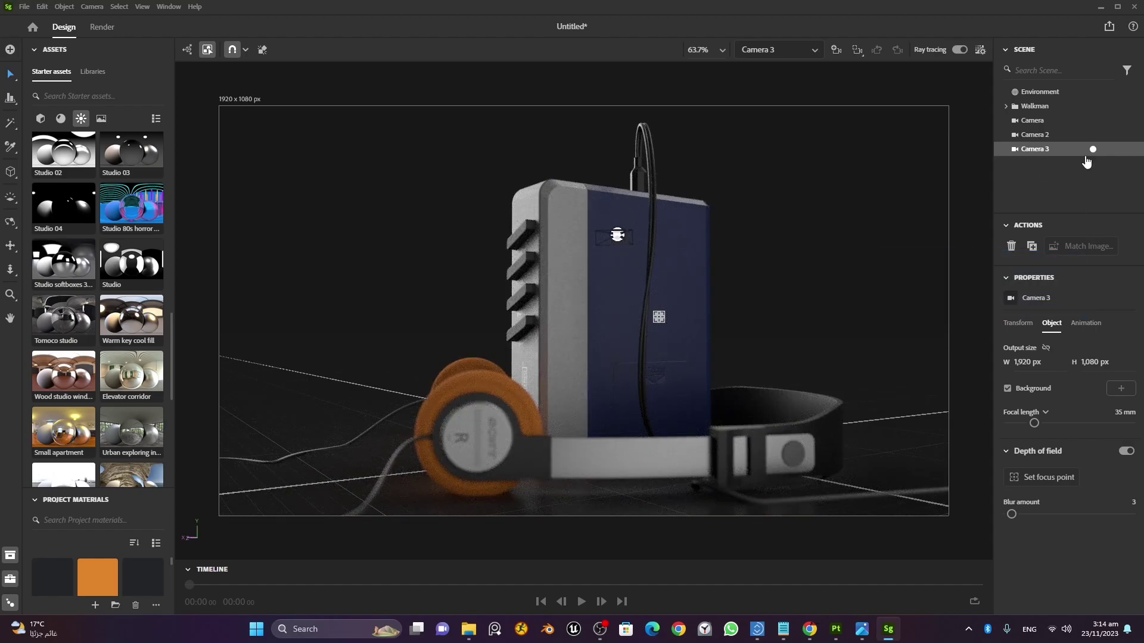
pyautogui.click(1093, 136)
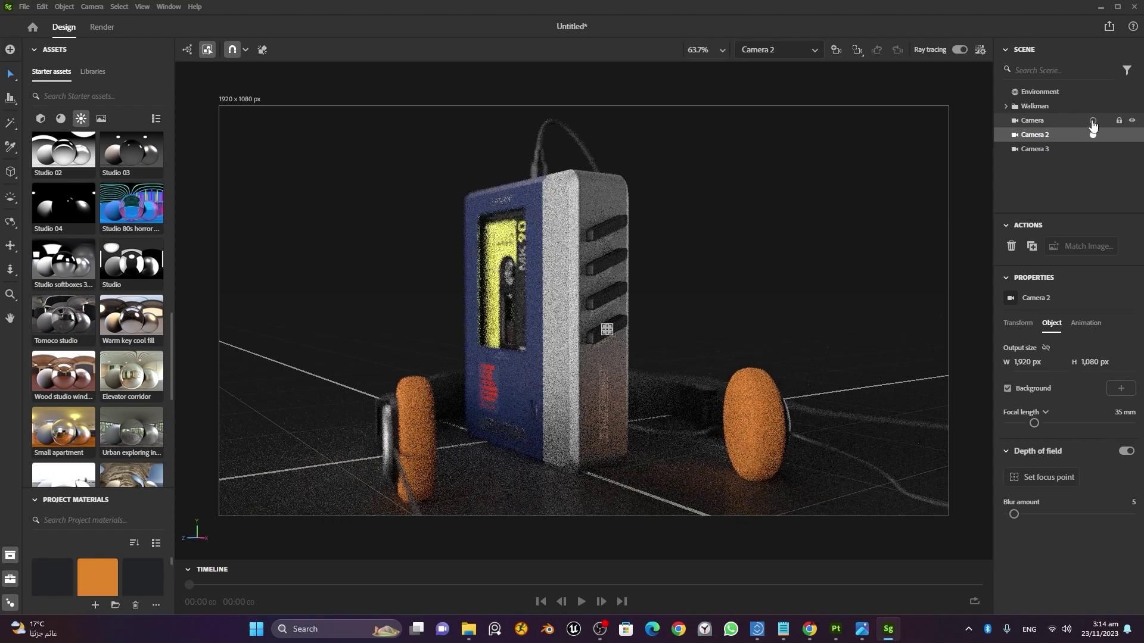
pyautogui.click(1094, 120)
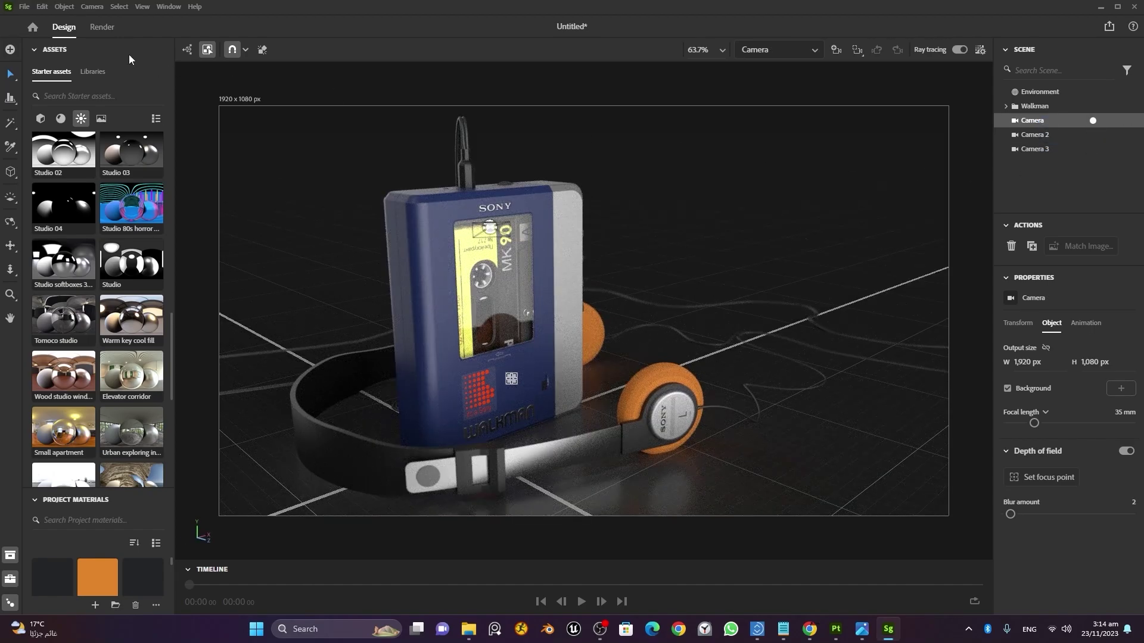
# Open the render settings and choose the Ultra quality preset.
pyautogui.click(100, 30)
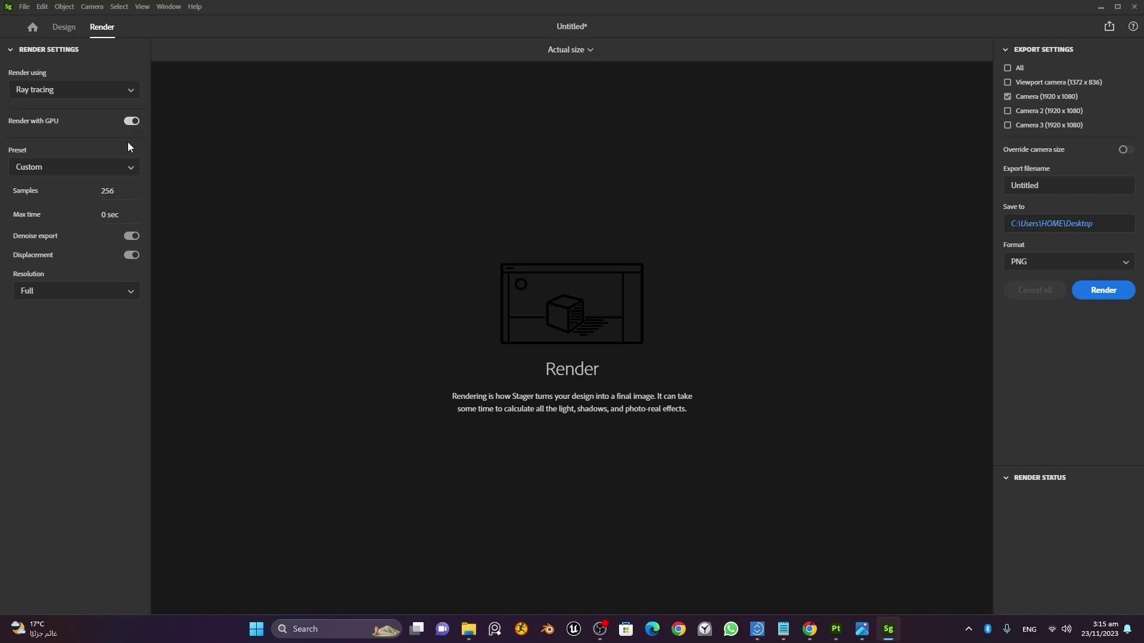
pyautogui.click(48, 169)
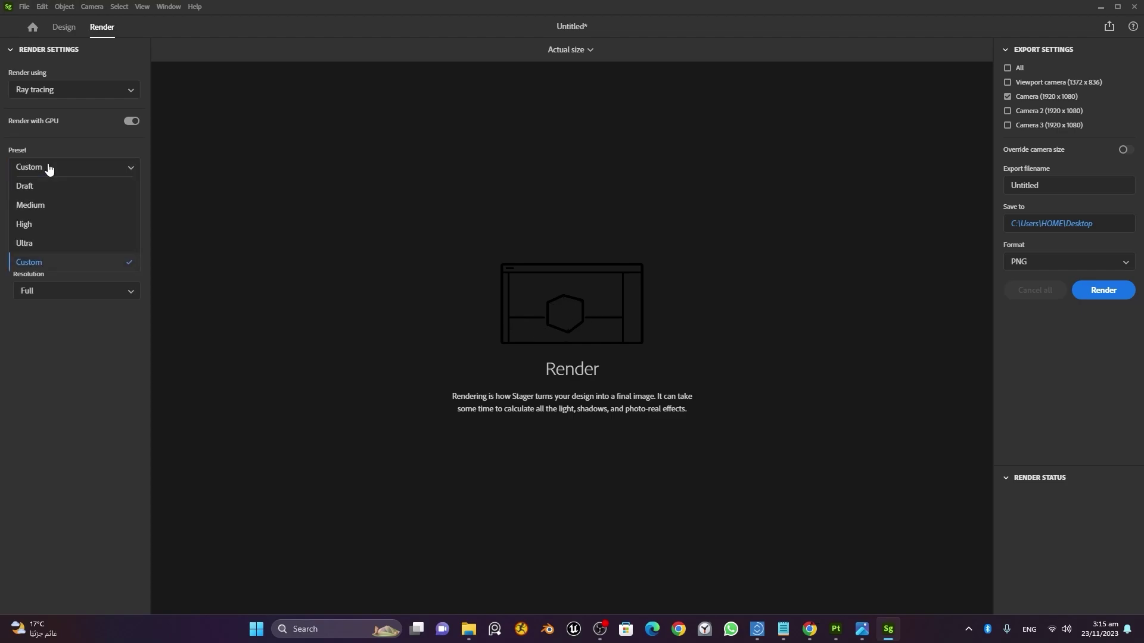
pyautogui.click(67, 246)
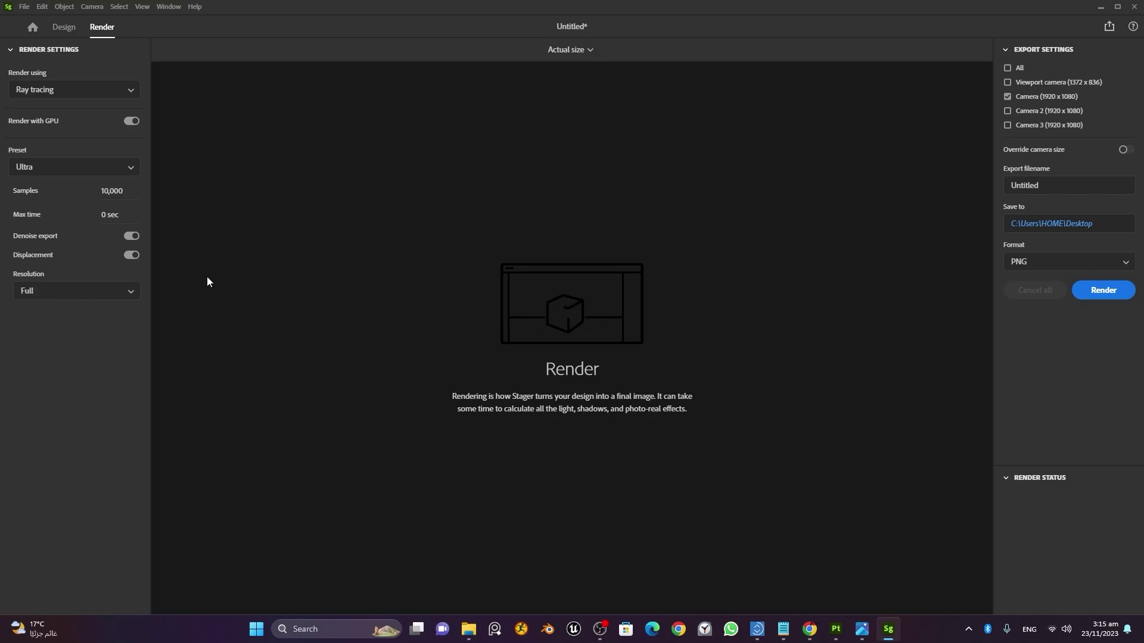
# Include Camera 2 and Camera 3 in the export alongside the first camera, and name the export file Walkman.
pyautogui.click(1007, 112)
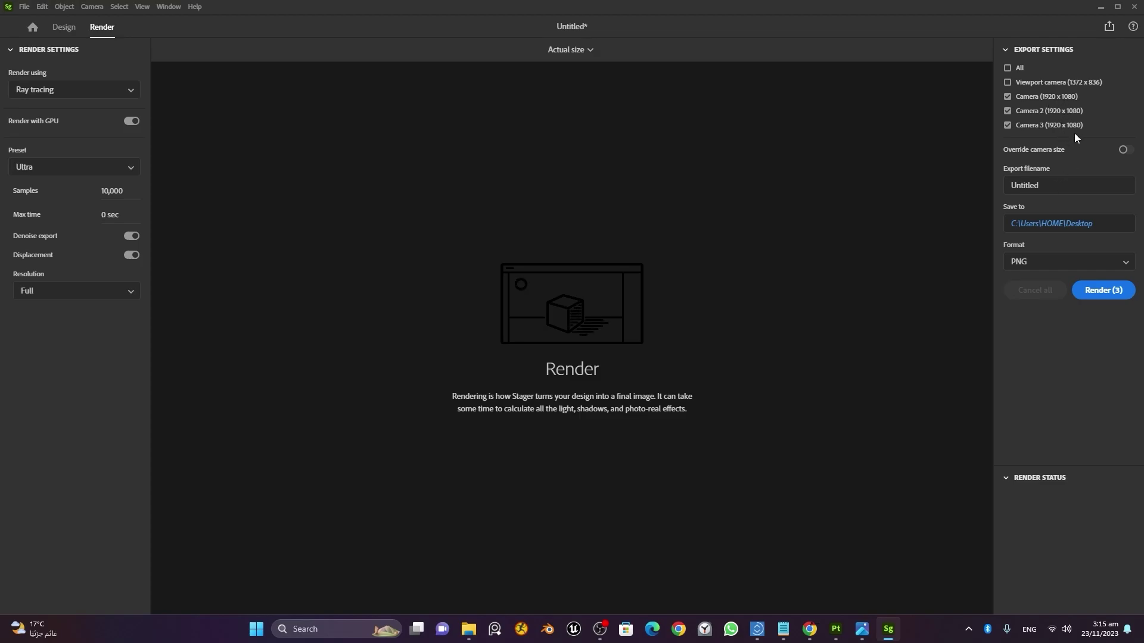
pyautogui.click(1077, 180)
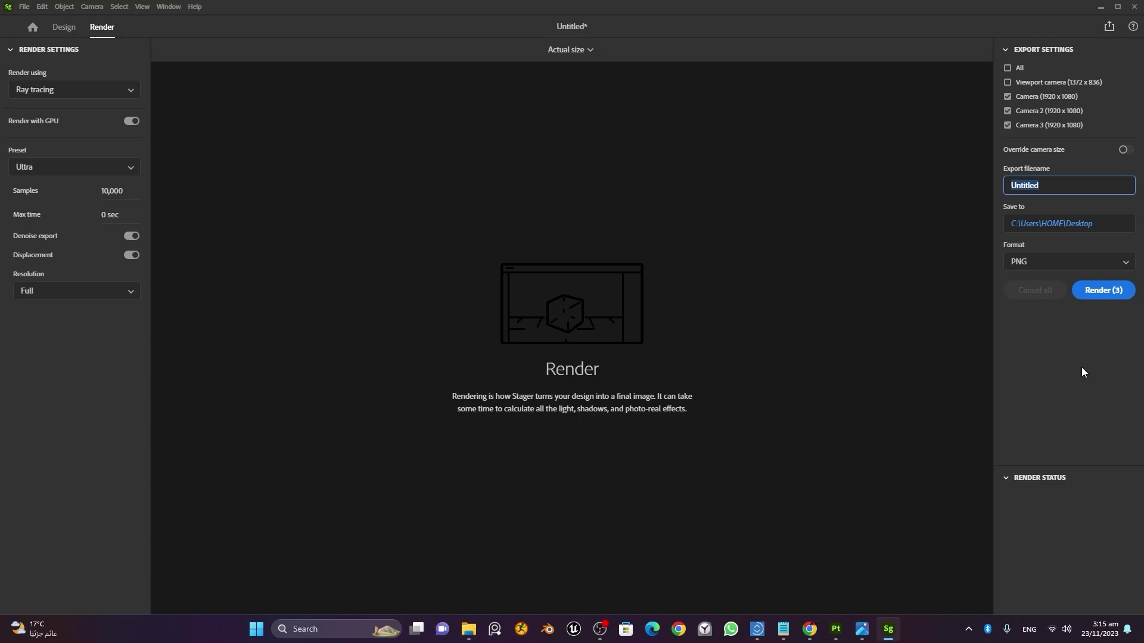
pyautogui.write('Walkman')
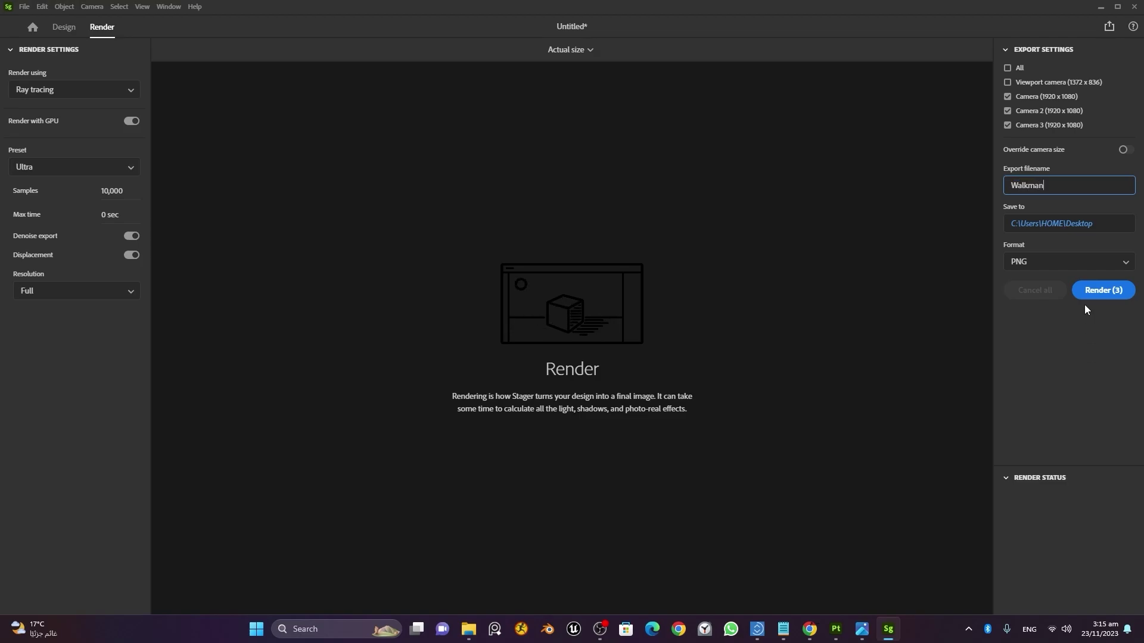
# Set the save location to a new Renders folder inside Blender Walkman, and start rendering the three cameras.
pyautogui.click(1049, 227)
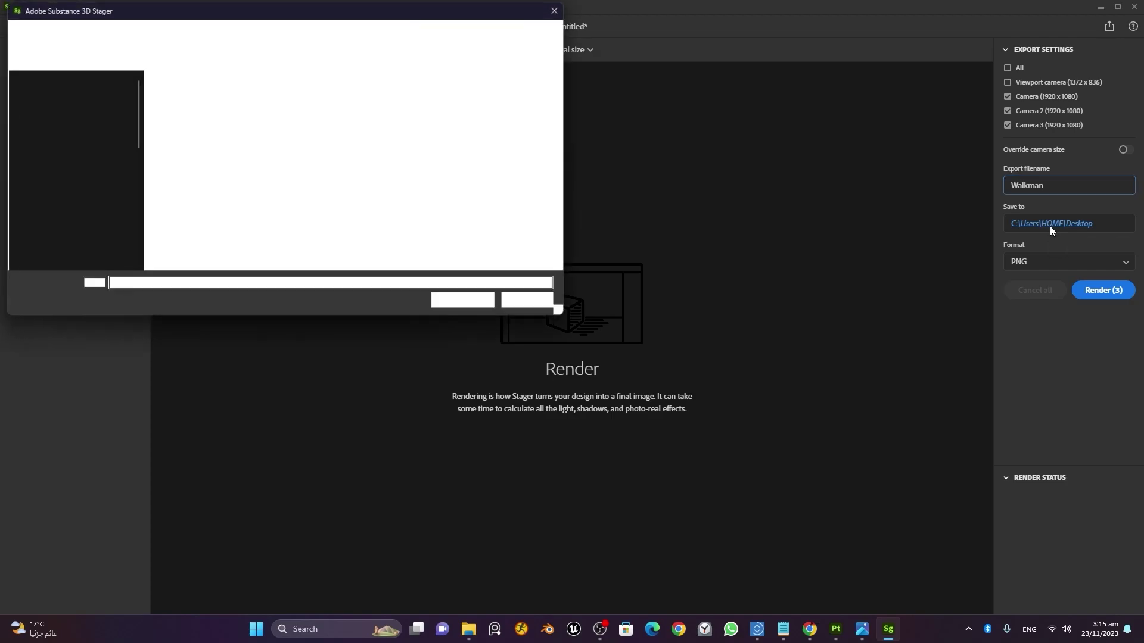
pyautogui.scroll(-3, 99, 215)
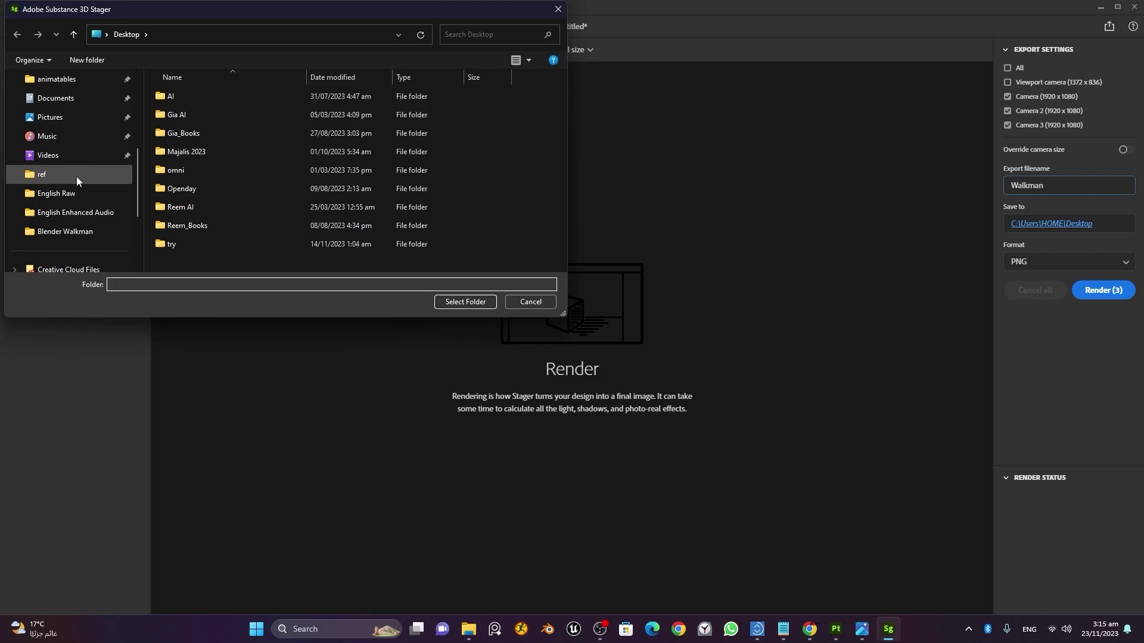
pyautogui.click(76, 177)
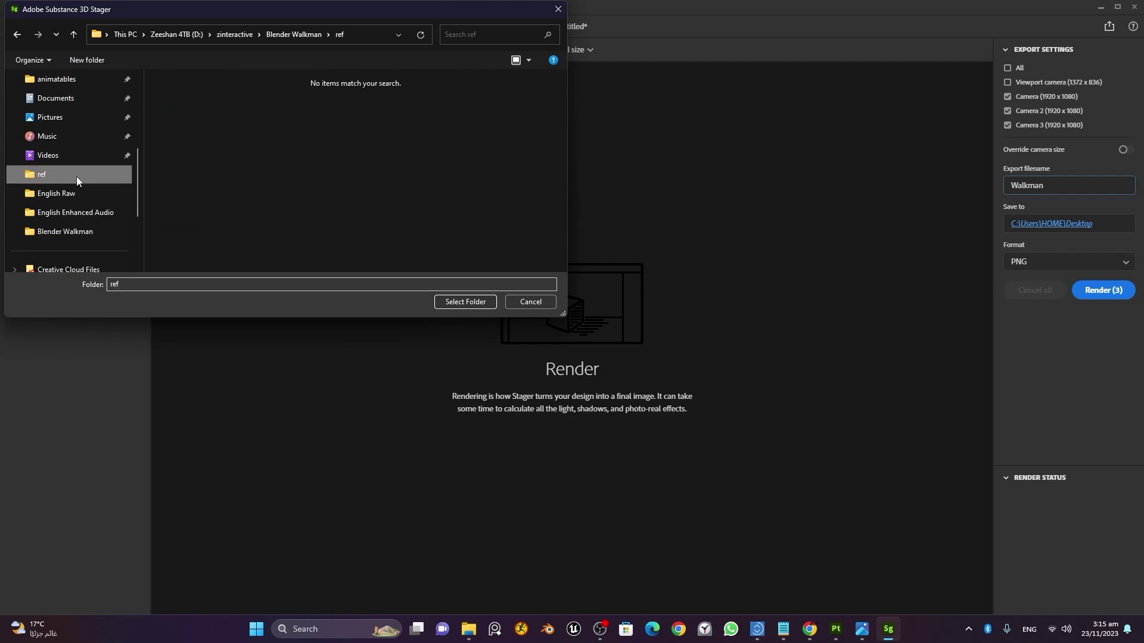
pyautogui.click(294, 35)
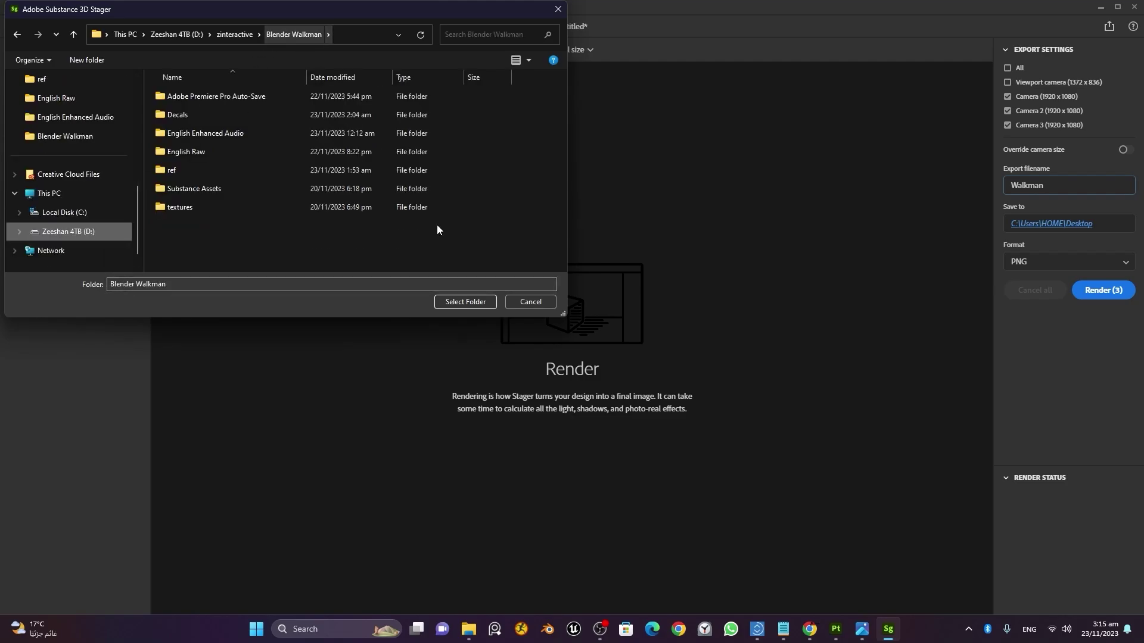
pyautogui.click(99, 62)
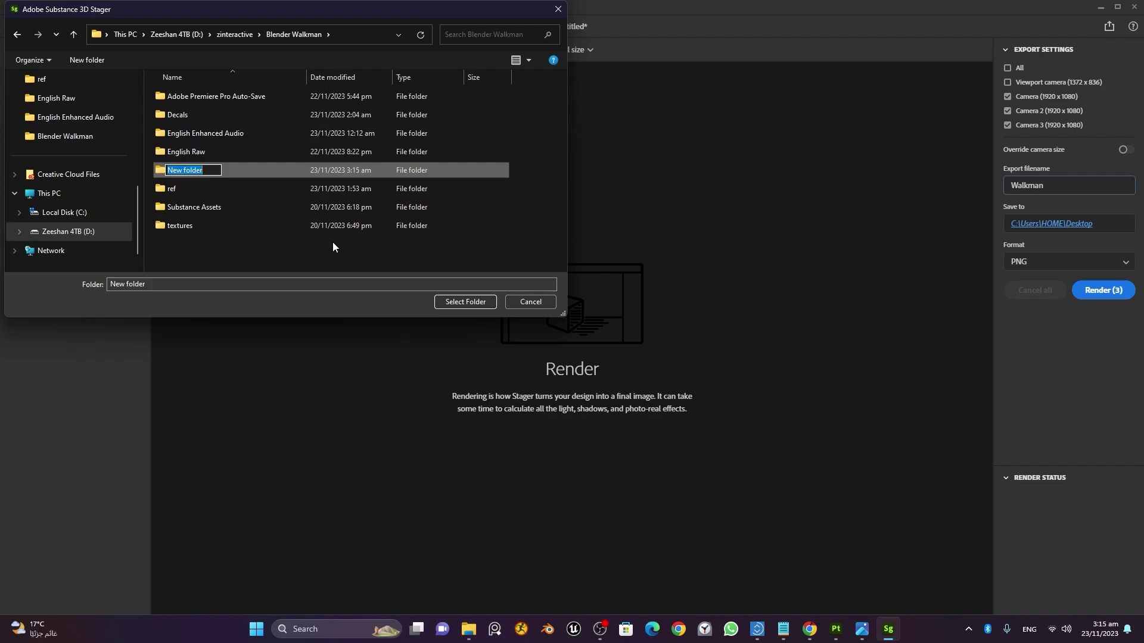
pyautogui.write('Renders')
pyautogui.press('Return')
pyautogui.doubleClick(244, 190)
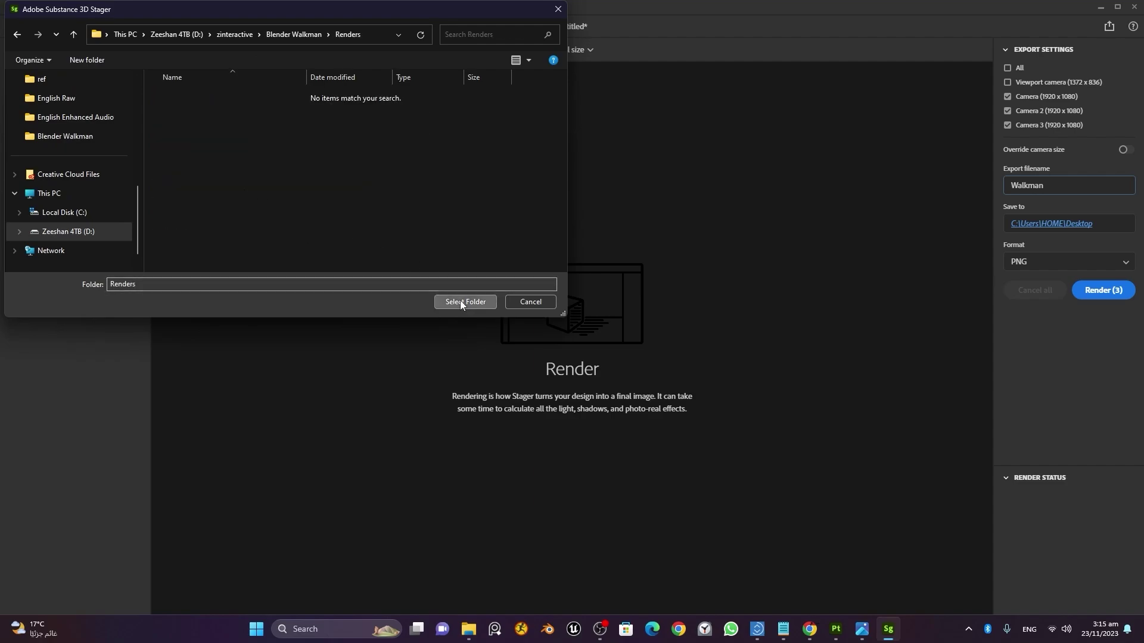
pyautogui.click(465, 301)
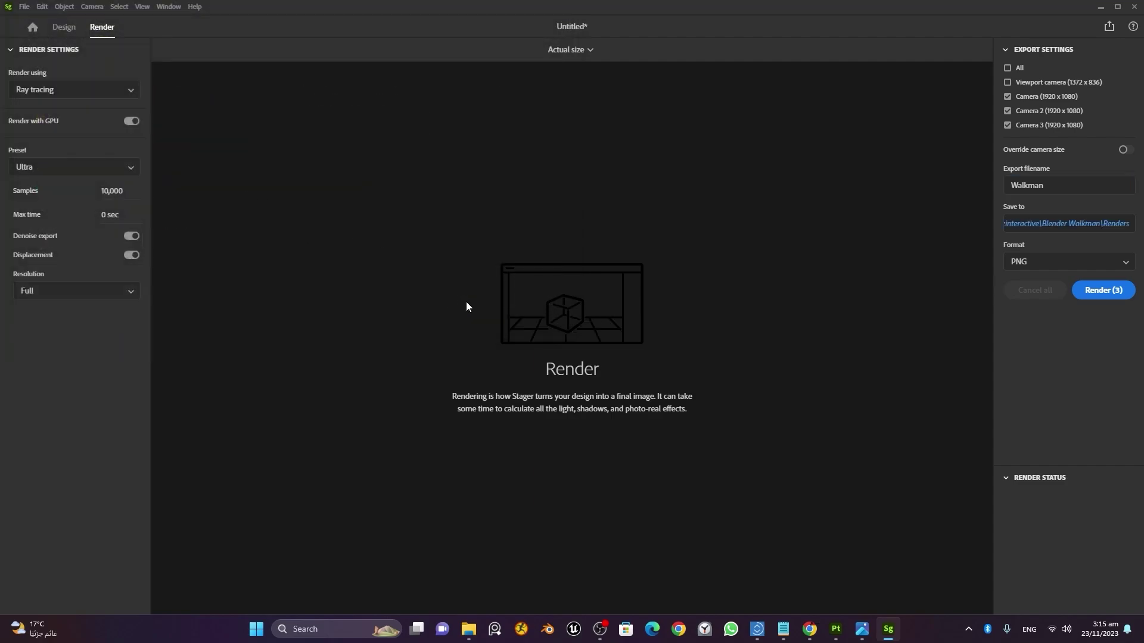
pyautogui.click(1100, 296)
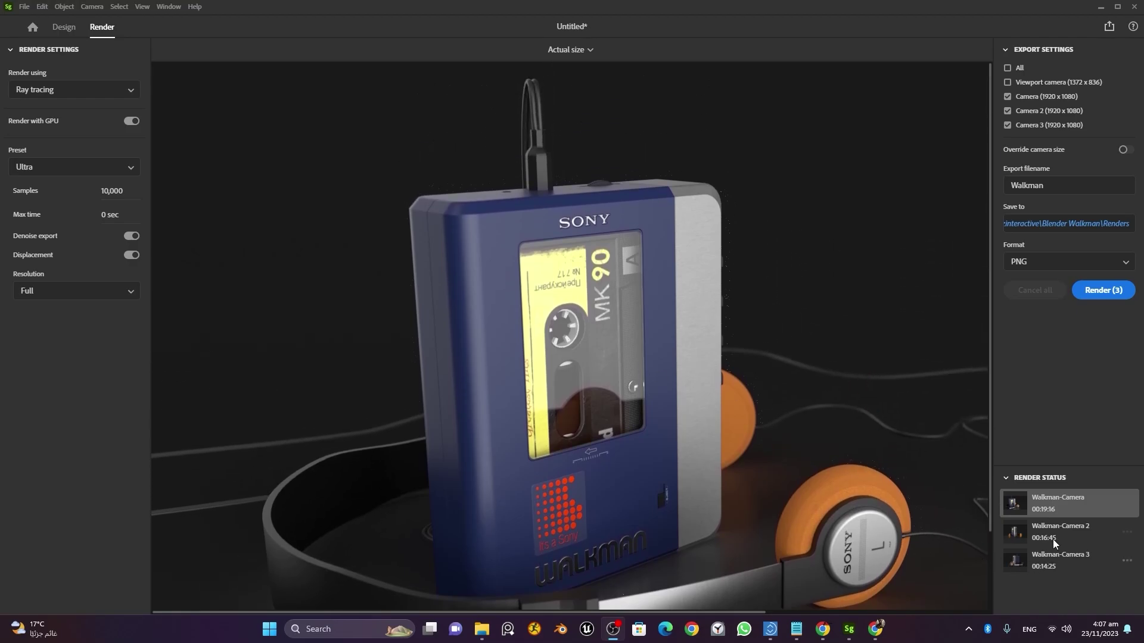
# Review the finished Camera 2 and Camera 3 renders, and return to the first camera's render.
pyautogui.click(1052, 538)
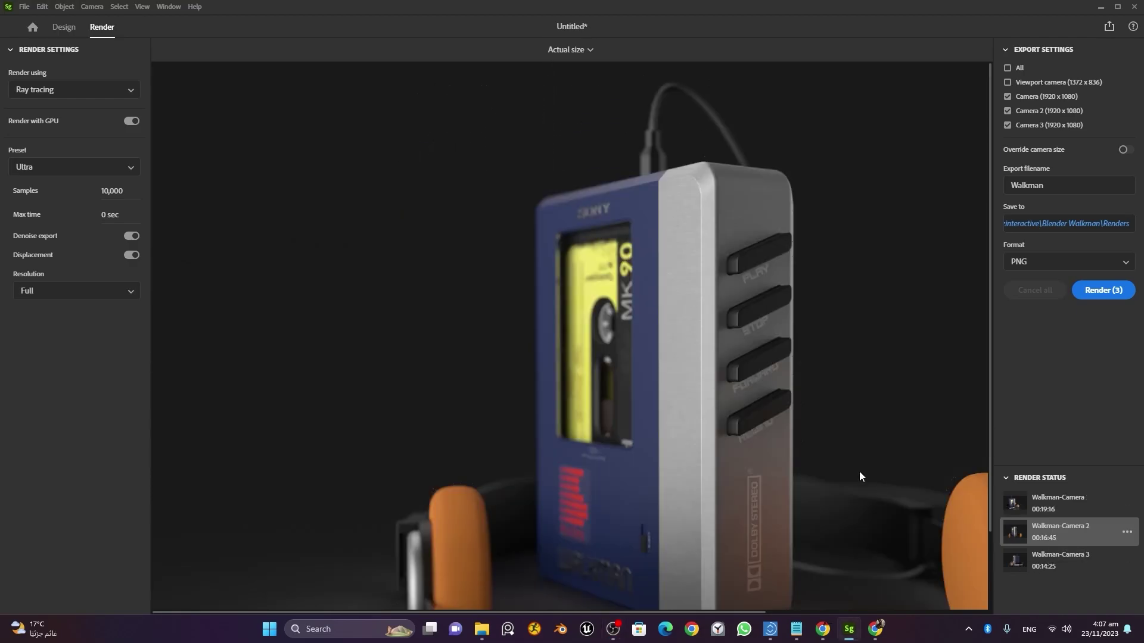
pyautogui.click(1034, 561)
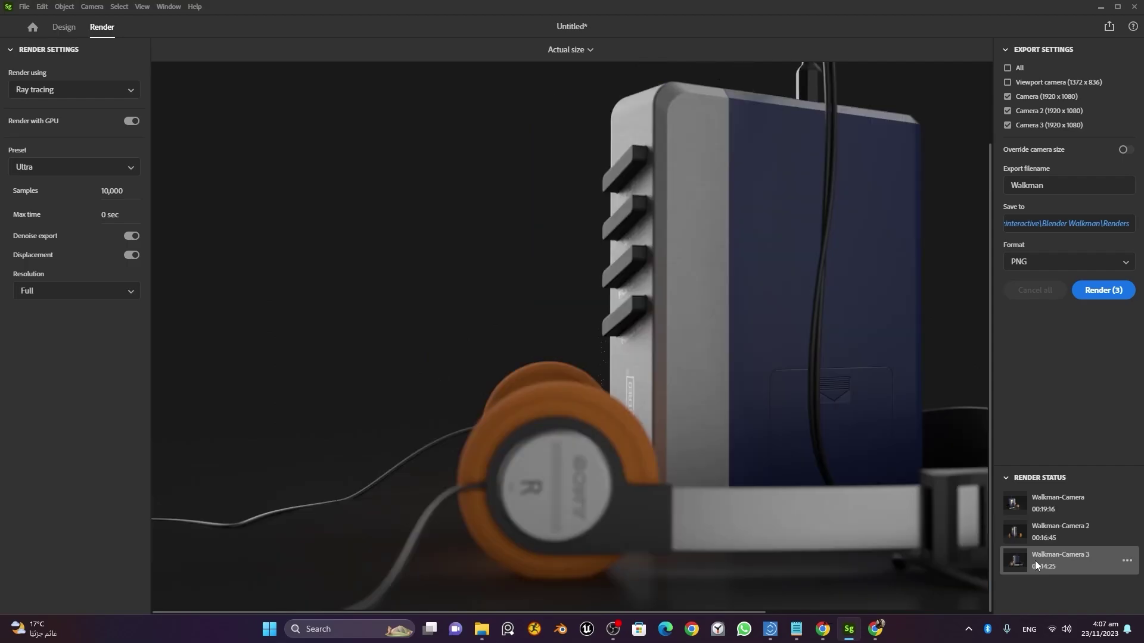
pyautogui.click(1060, 510)
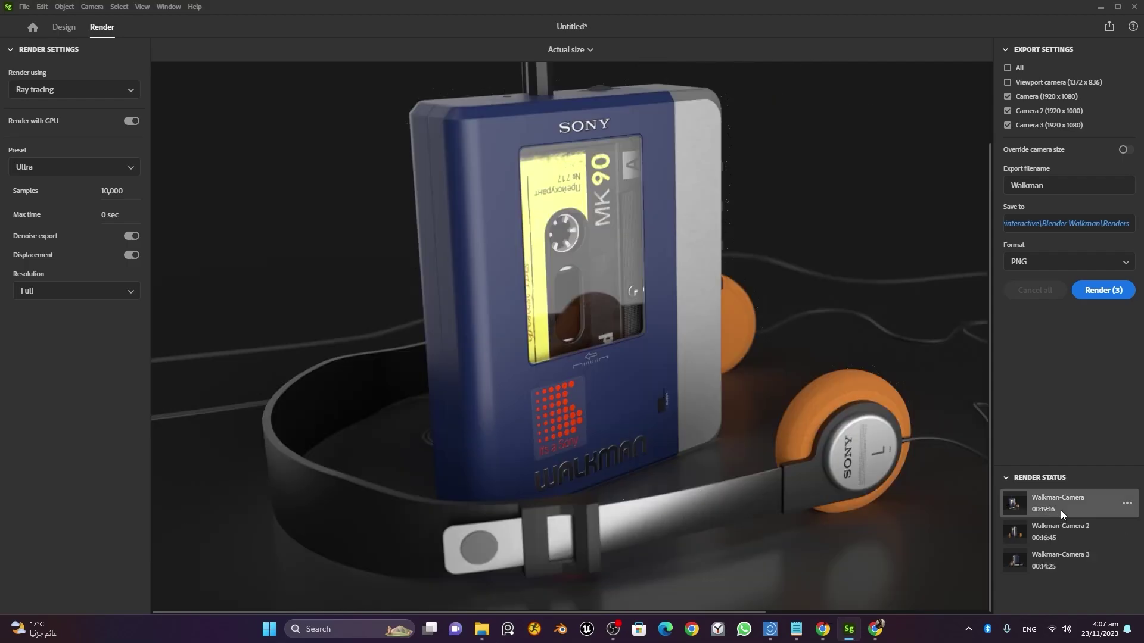
pyautogui.click(1126, 506)
# Switch to the Renders folder in File Explorer and view Walkman-Camera.png in a maximized image viewer, closing it when finished.
pyautogui.moveTo(481, 629)
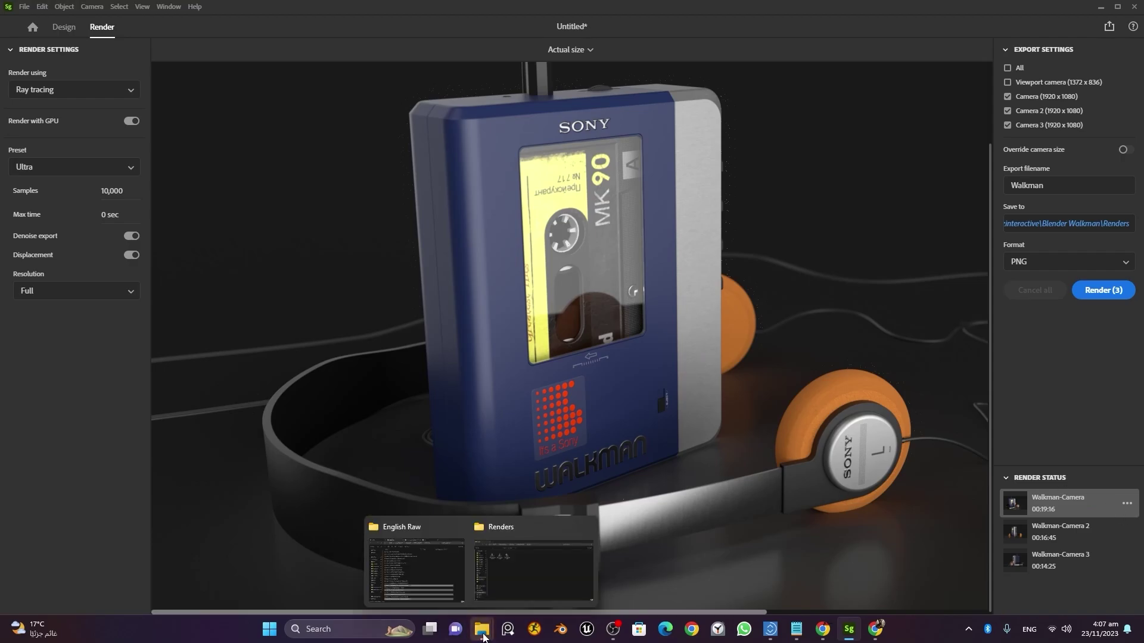
pyautogui.click(502, 581)
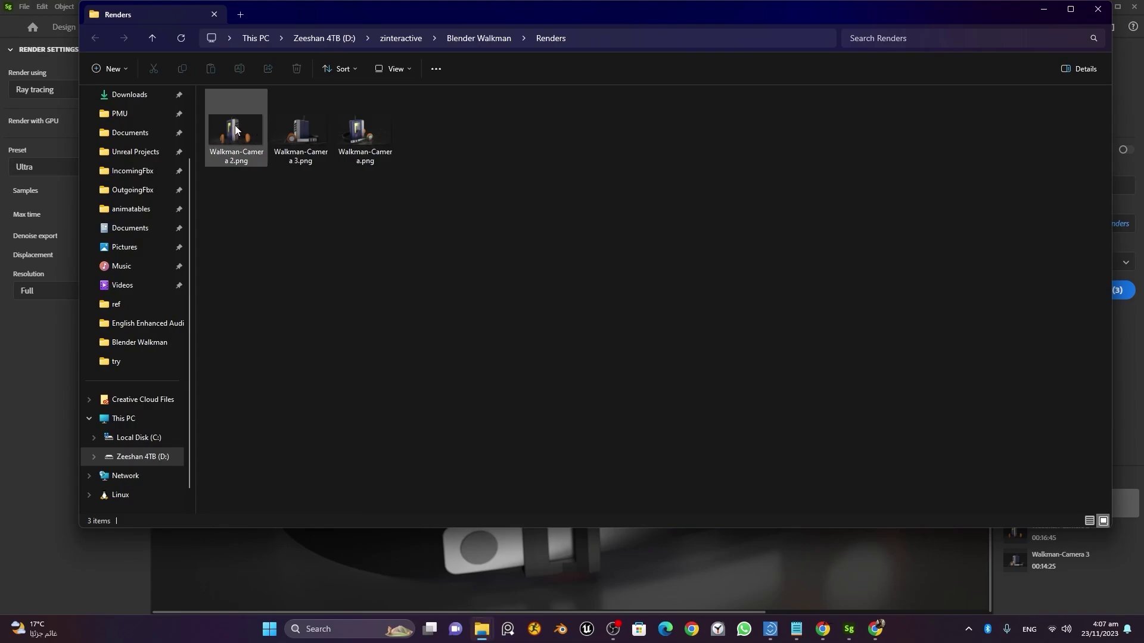
pyautogui.doubleClick(364, 137)
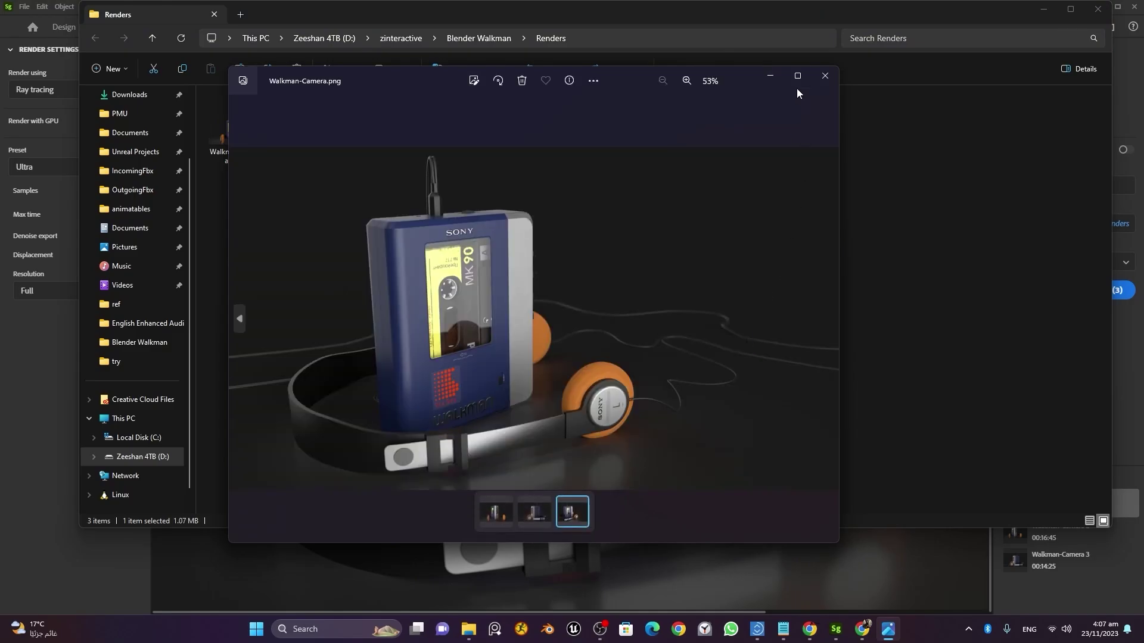
pyautogui.click(798, 80)
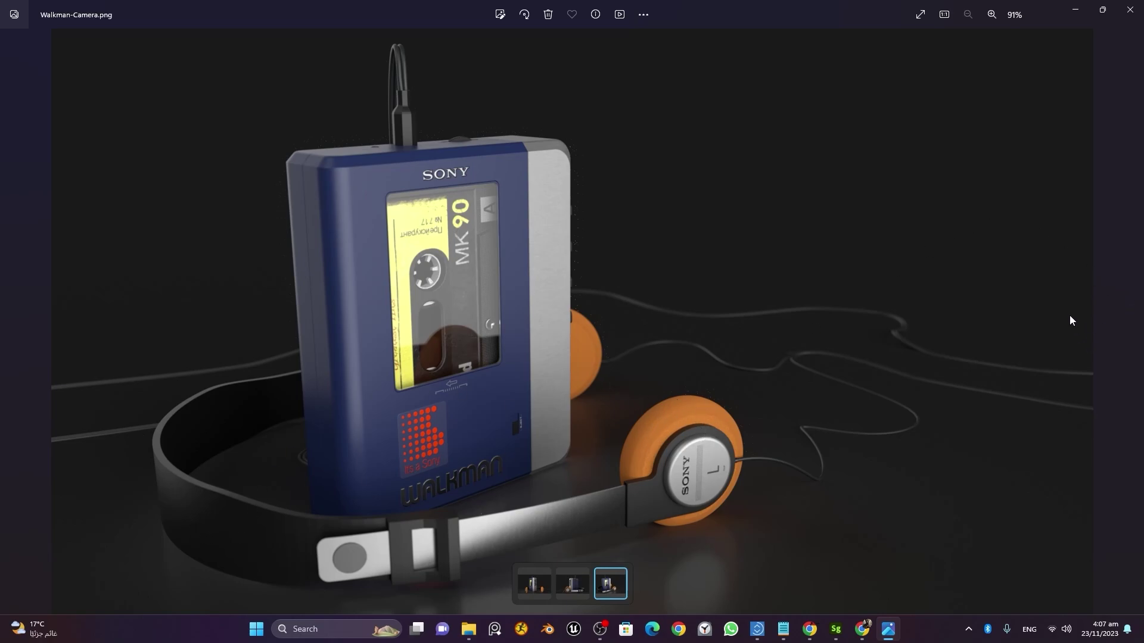
pyautogui.click(1131, 9)
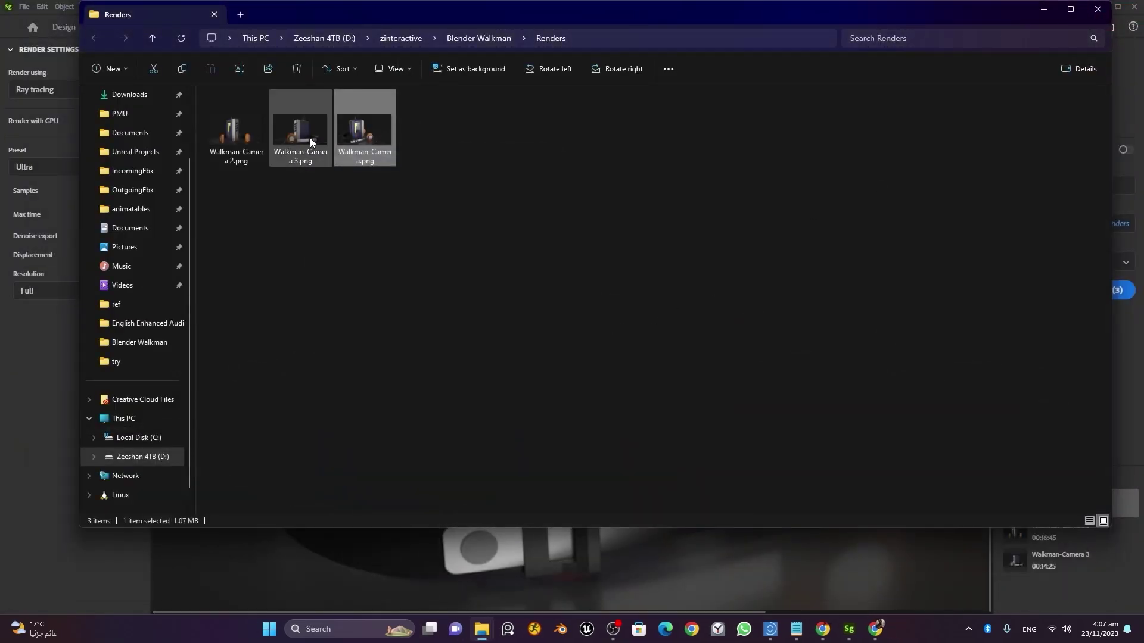
# Open Walkman-Camera 2.png and inspect the Play, Stop and Forward buttons up close.
pyautogui.doubleClick(240, 136)
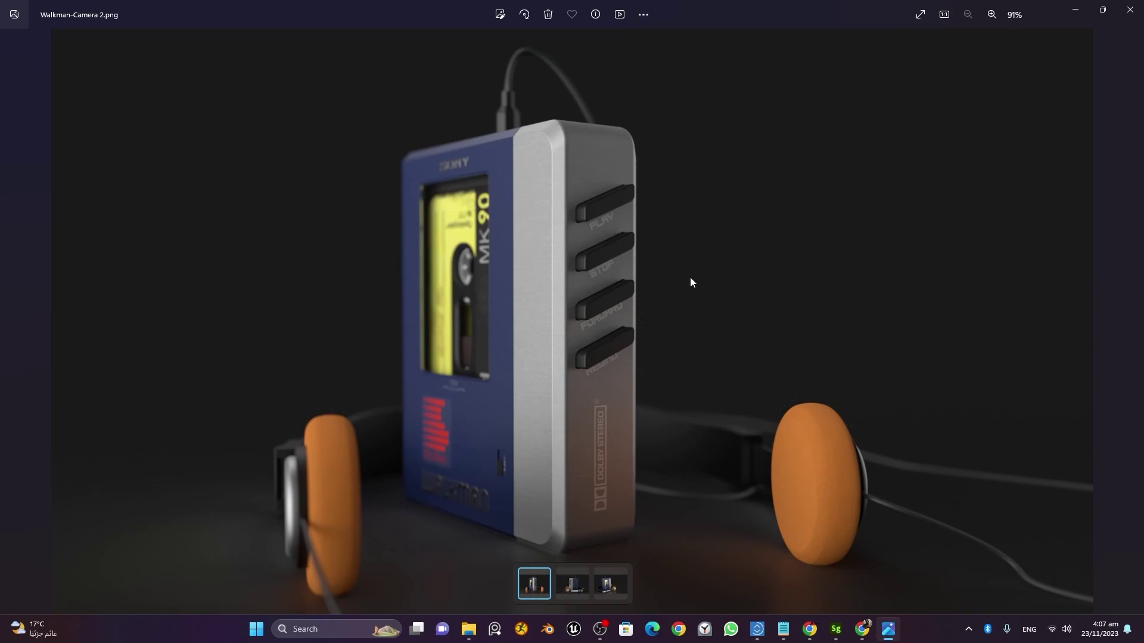
pyautogui.click(985, 14)
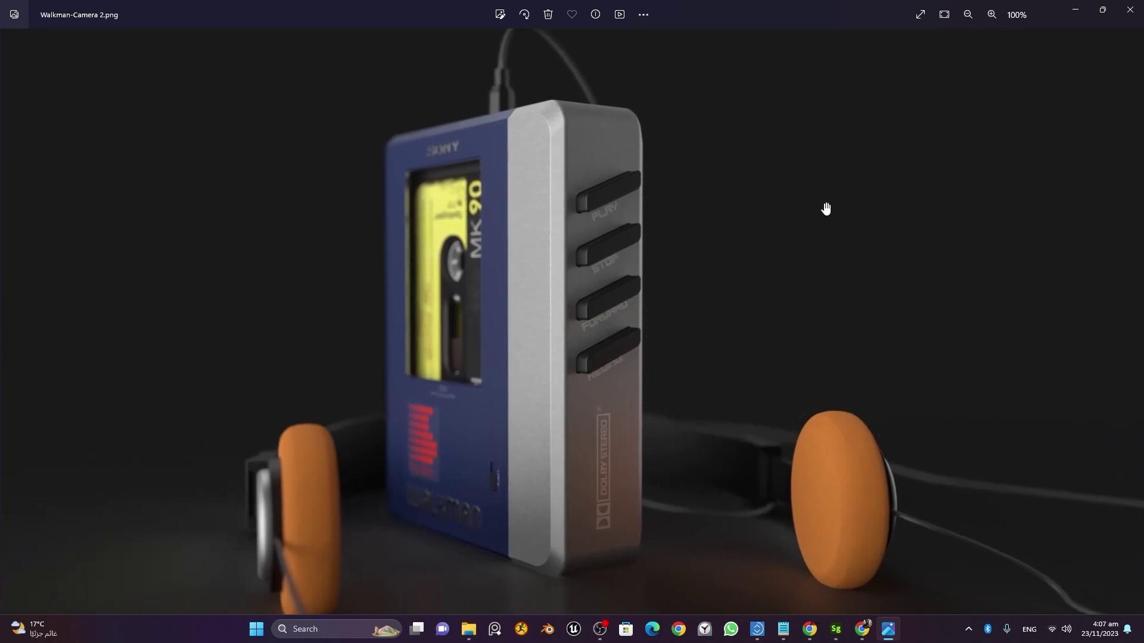
pyautogui.scroll(8, 646, 294)
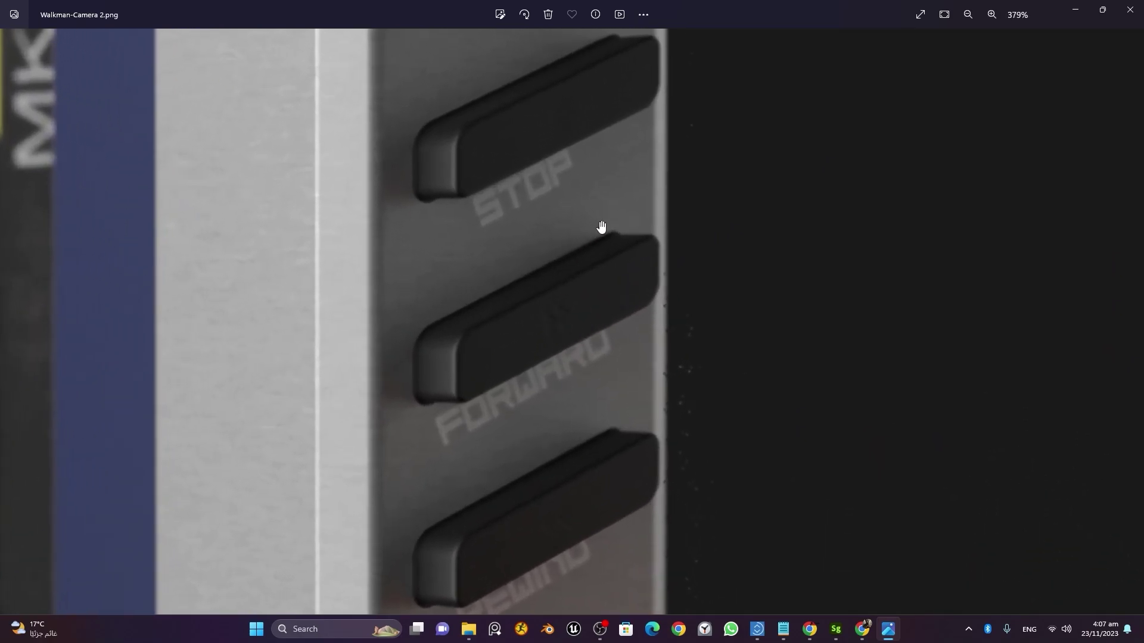
pyautogui.moveTo(602, 227); pyautogui.dragTo(636, 345)
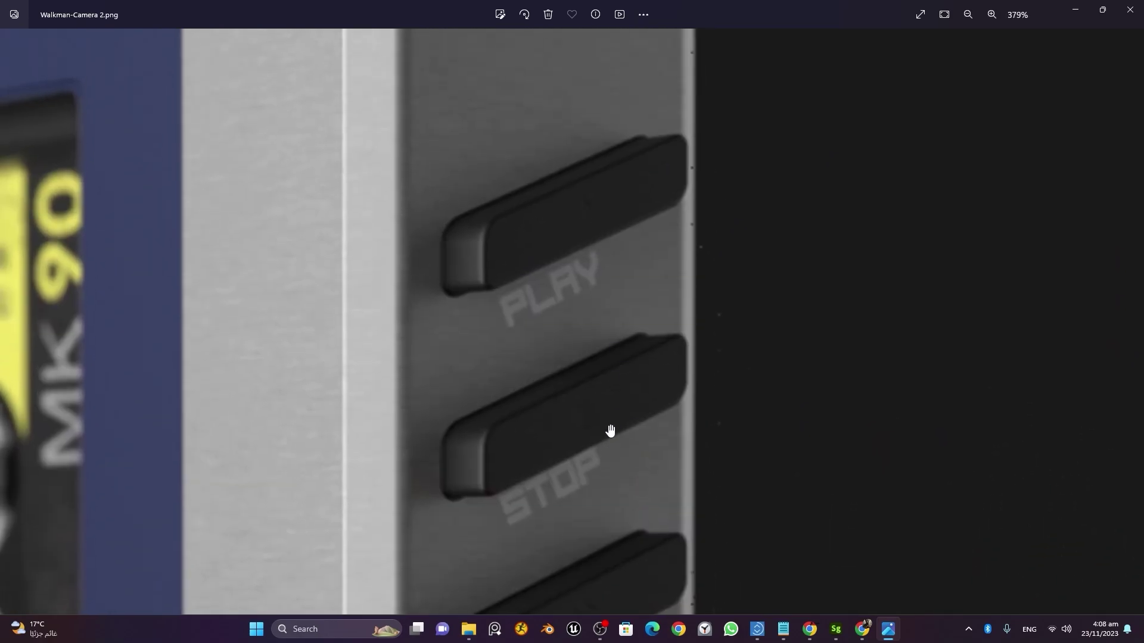
pyautogui.scroll(-2, 614, 423)
pyautogui.scroll(-4, 617, 416)
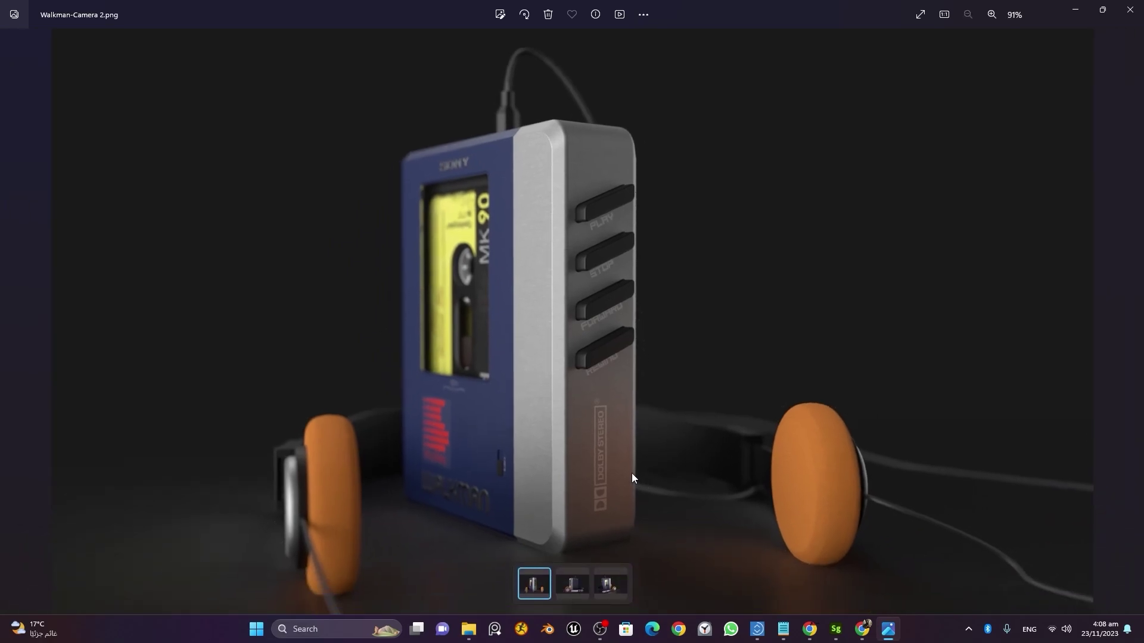
# Inspect the arrow detail on the Walkman's back in Walkman-Camera 3.png, and reopen Walkman-Camera.png from the Renders folder.
pyautogui.click(576, 588)
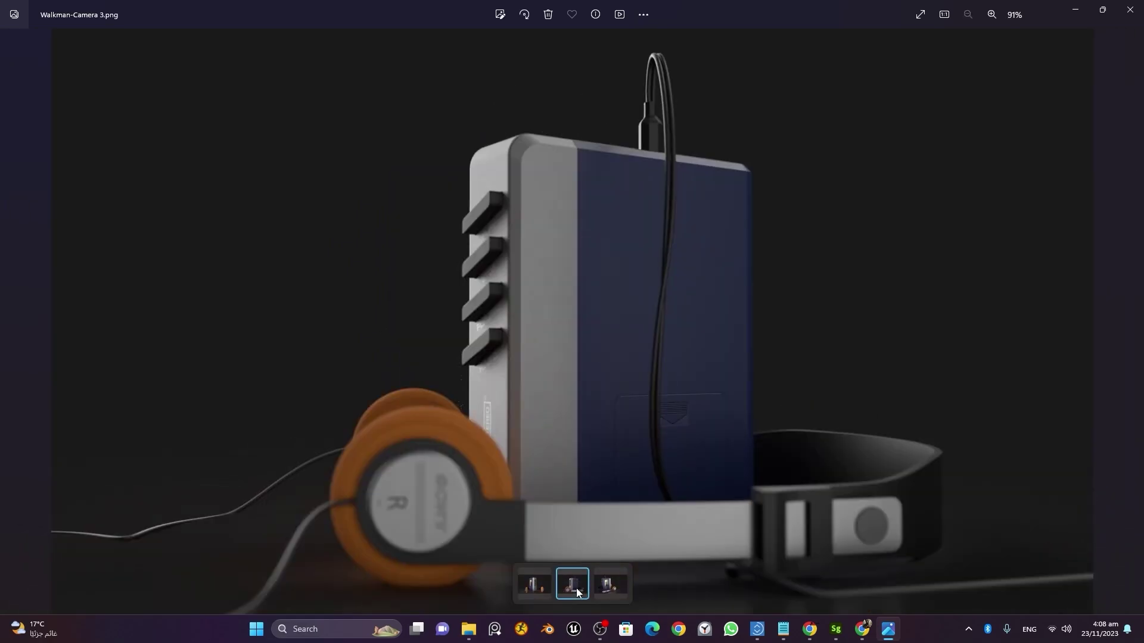
pyautogui.scroll(5, 768, 508)
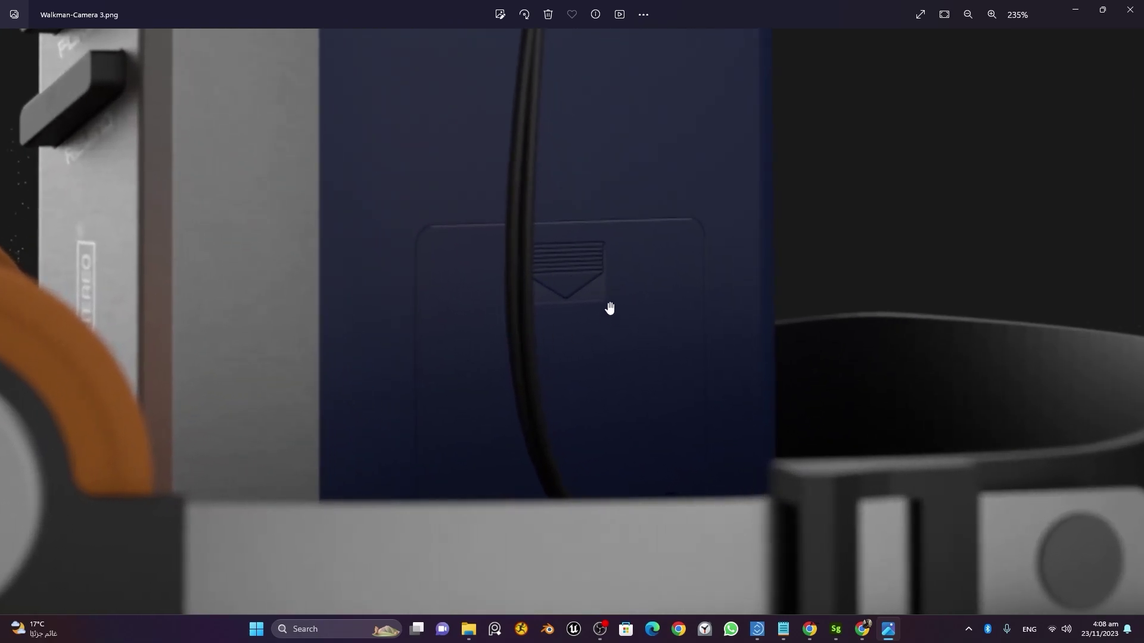
pyautogui.scroll(-5, 653, 321)
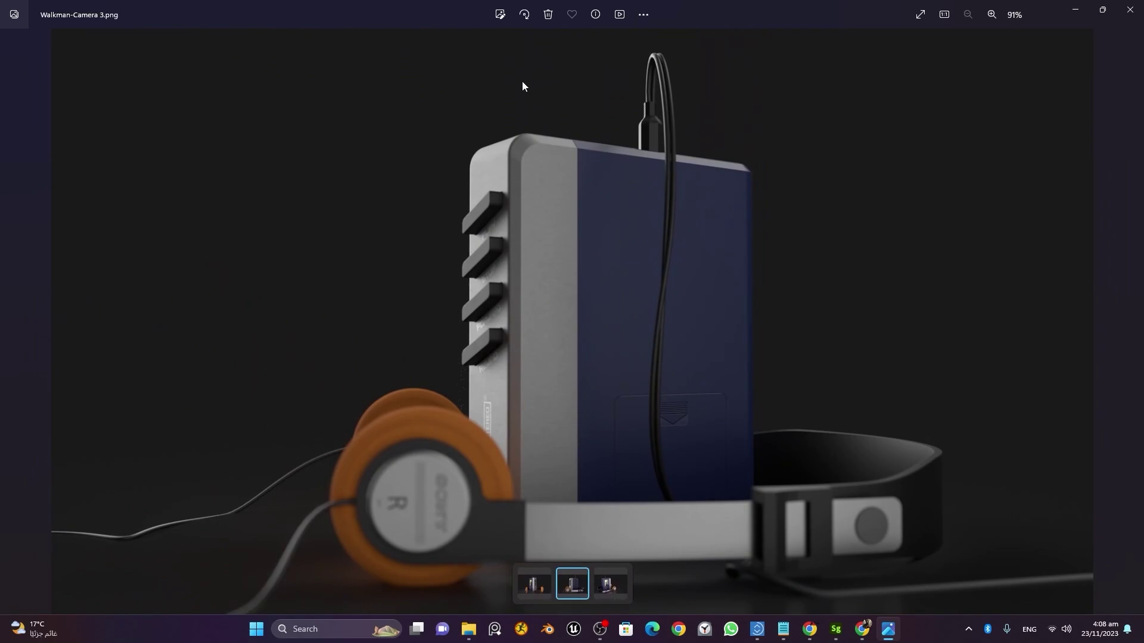
pyautogui.click(1130, 9)
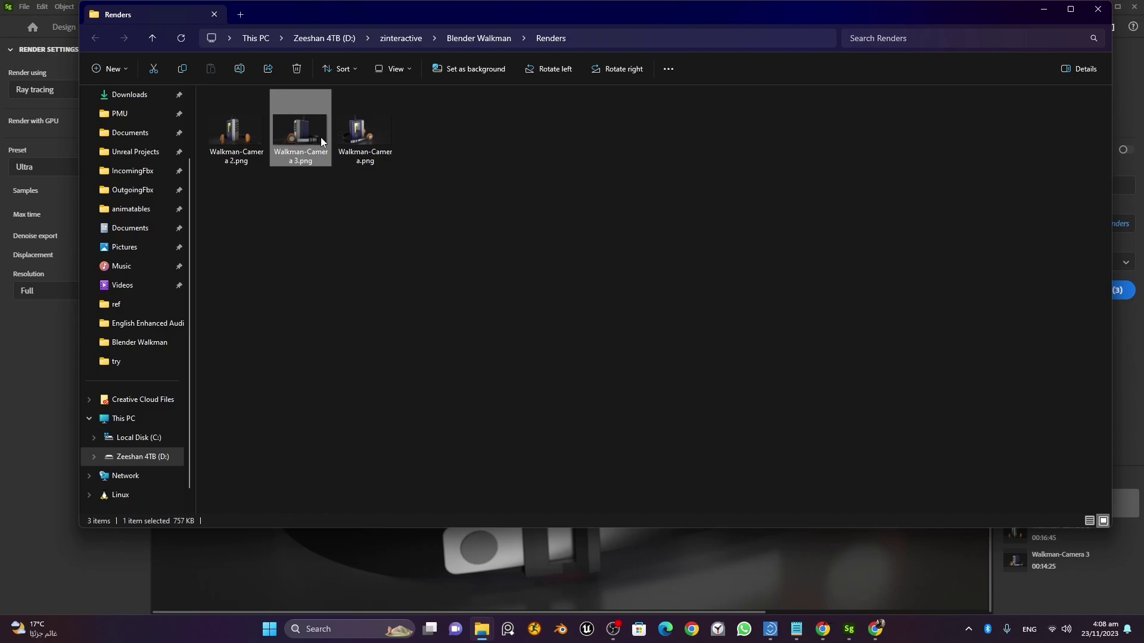
pyautogui.click(363, 136)
pyautogui.doubleClick(363, 135)
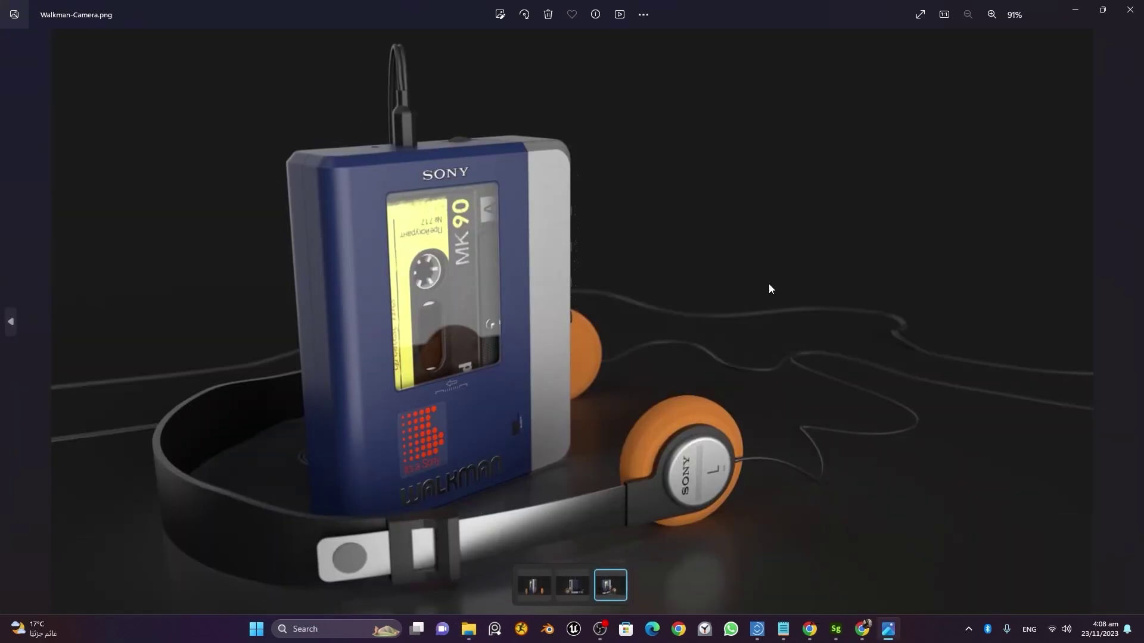